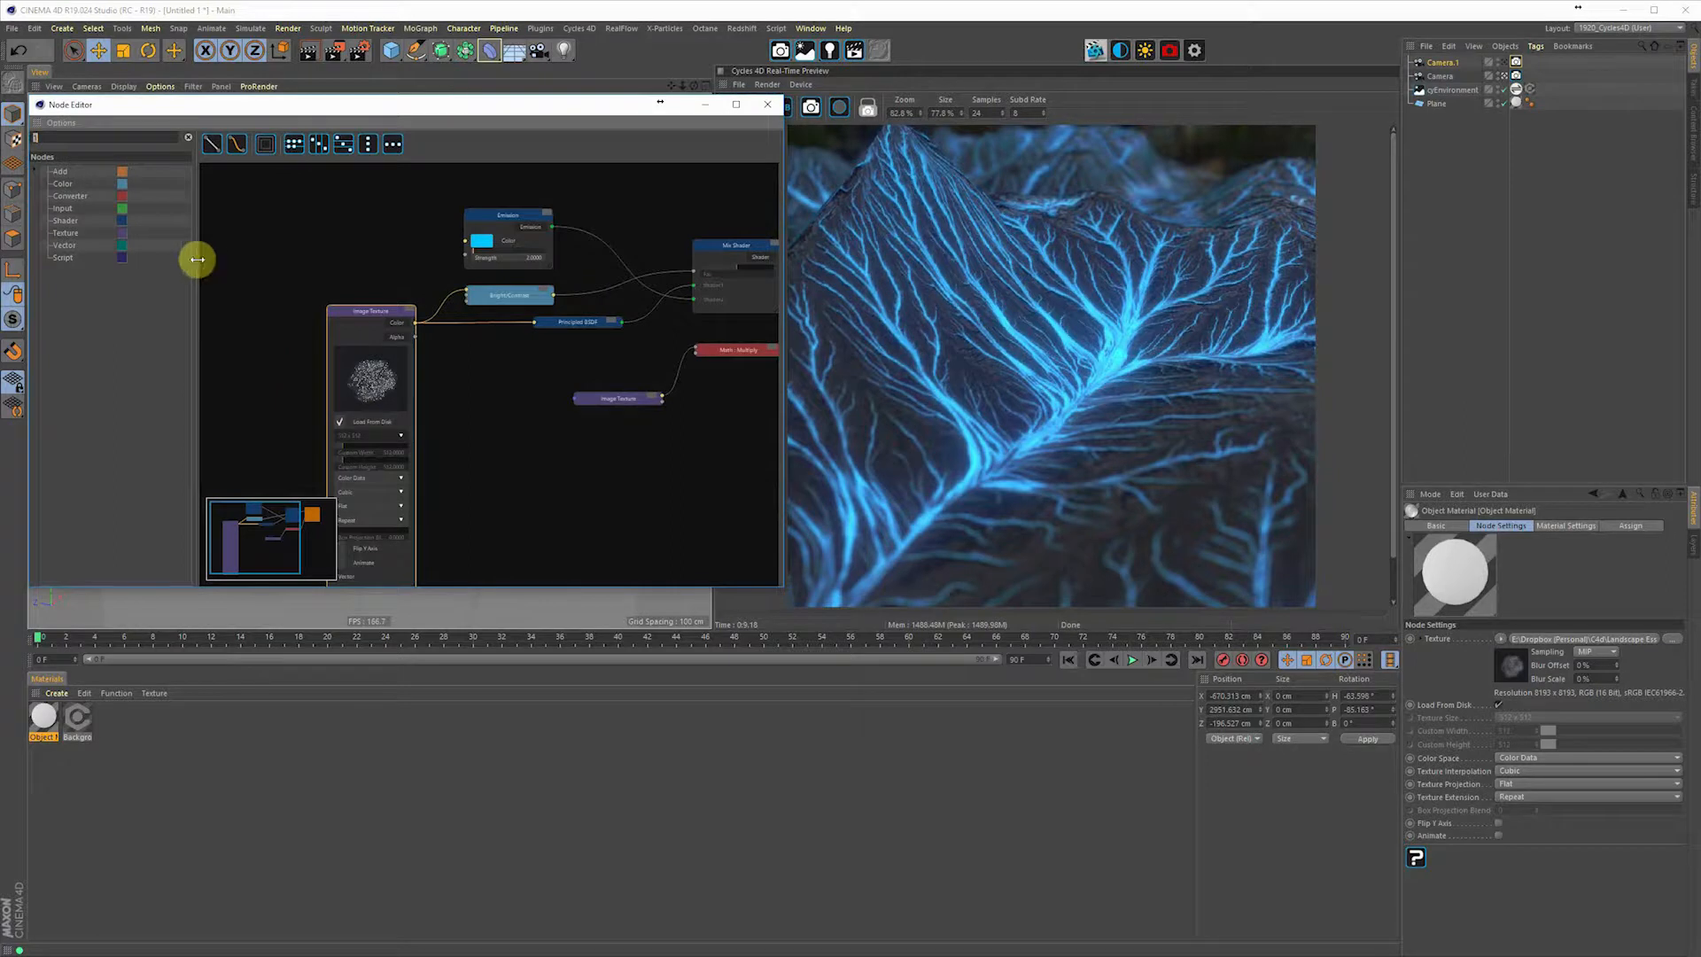
- Examine the material's existing Image Texture, Emission and Math Multiply nodes and how they connect to the output
{"action": "left_click", "coordinate": [156, 261]}
{"action": "middle_click_drag", "start_coordinate": [497, 387], "coordinate": [440, 437]}
{"action": "left_click", "coordinate": [268, 345]}
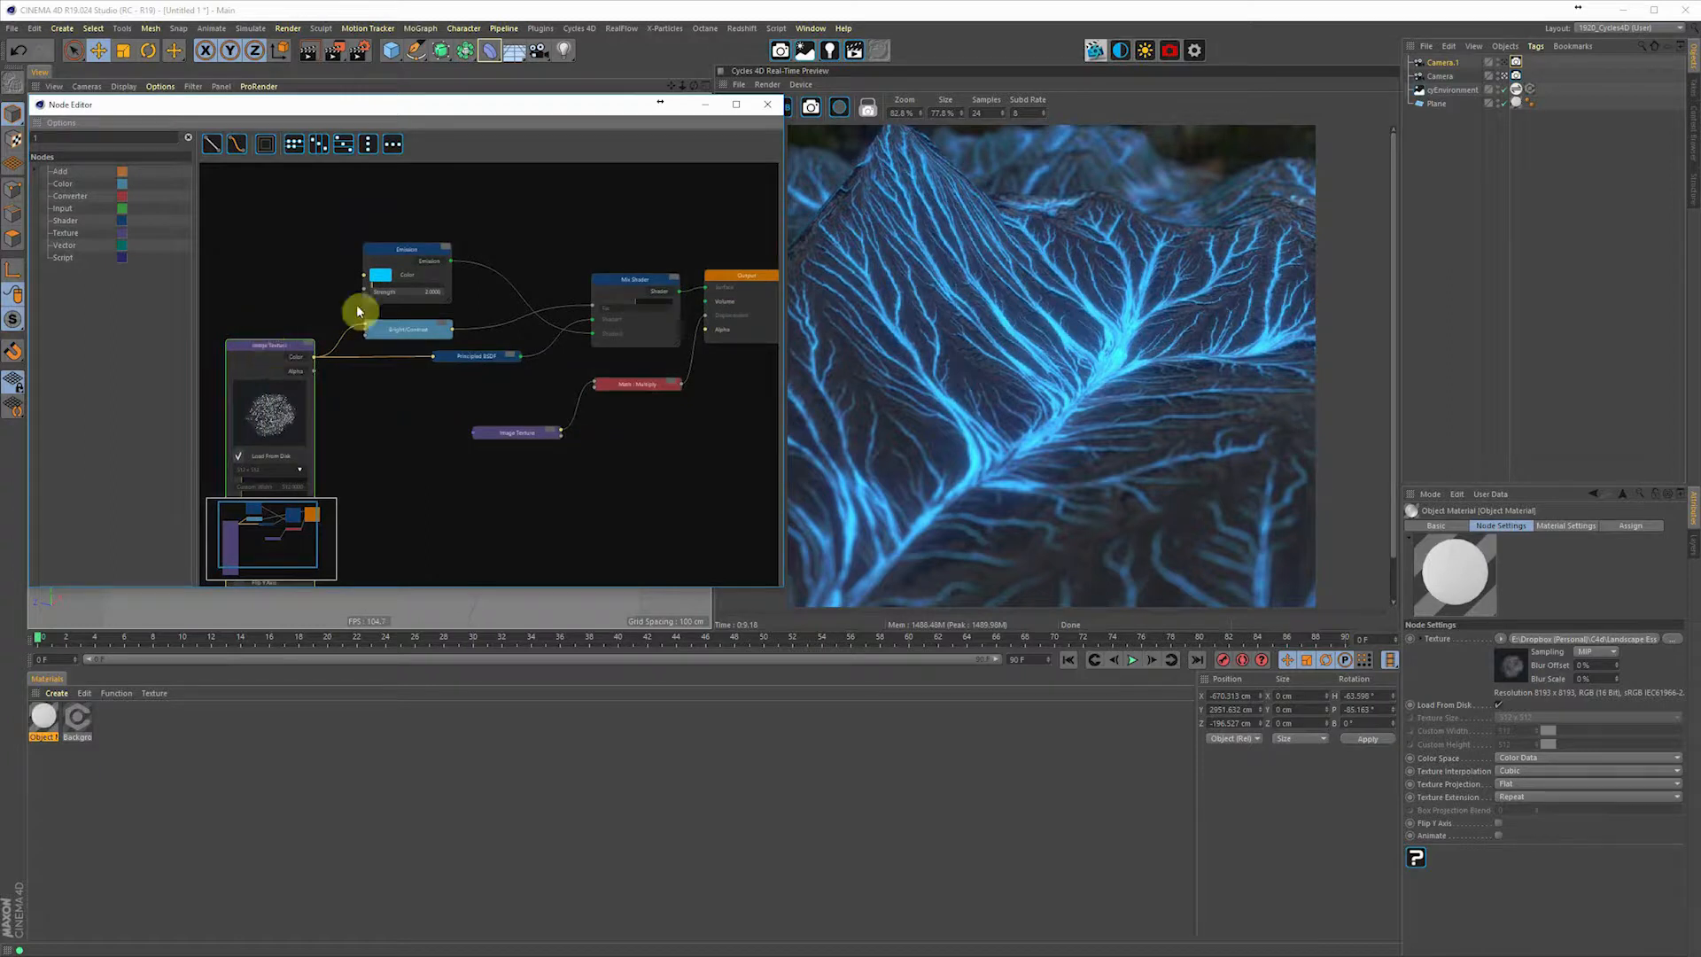
{"action": "left_click", "coordinate": [410, 253]}
{"action": "left_click_drag", "start_coordinate": [413, 252], "coordinate": [416, 261]}
{"action": "middle_click_drag", "start_coordinate": [579, 355], "coordinate": [527, 376]}
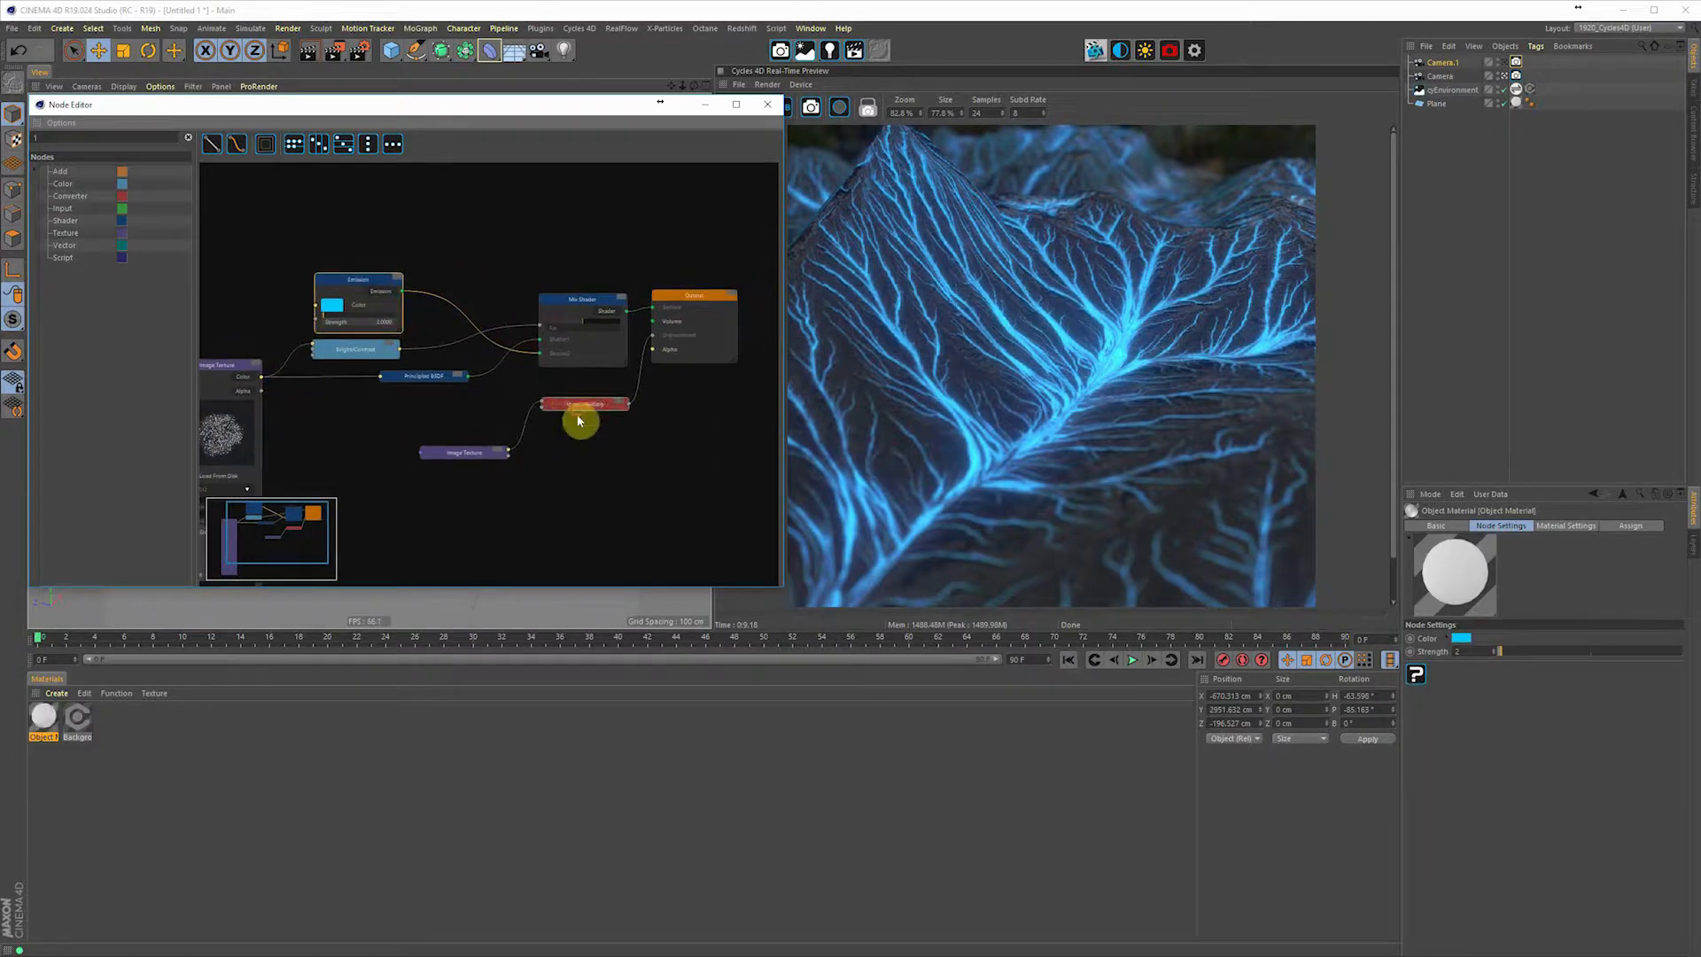
{"action": "left_click_drag", "start_coordinate": [577, 420], "coordinate": [577, 452]}
- Add a Gradient Texture node above the shader network, preview its Color output, and view the plane through Camera.1
{"action": "middle_click_drag", "start_coordinate": [543, 368], "coordinate": [524, 501]}
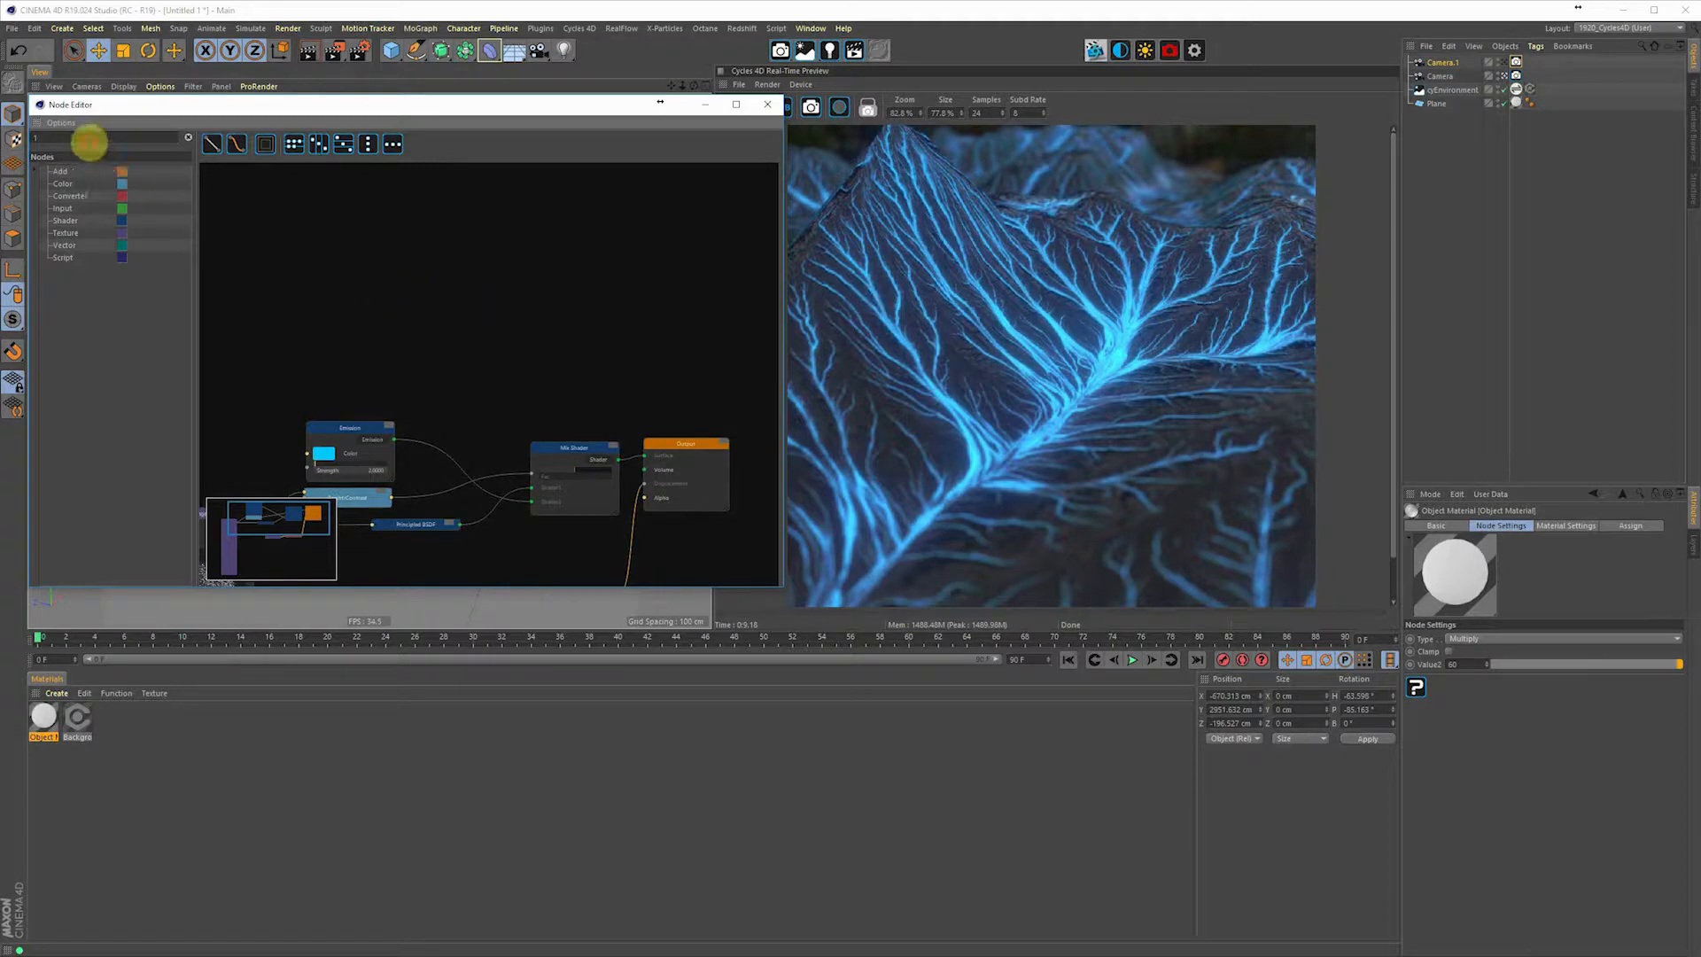
{"action": "type", "text": "grad"}
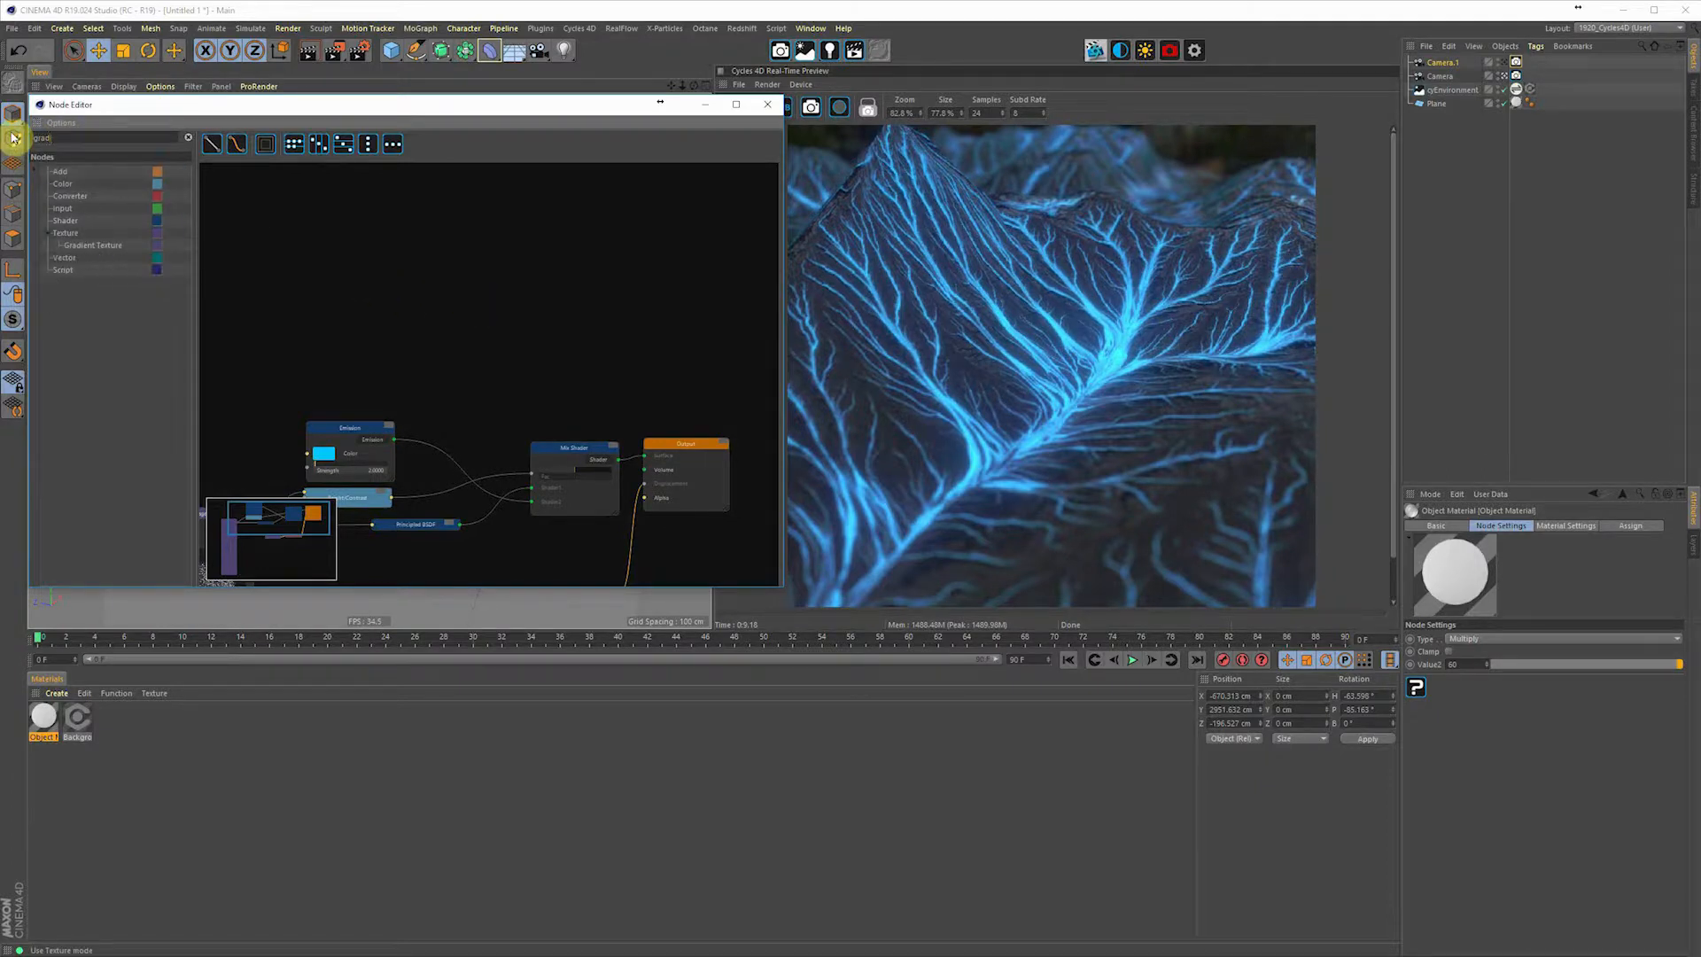
{"action": "left_click_drag", "start_coordinate": [94, 251], "coordinate": [513, 334]}
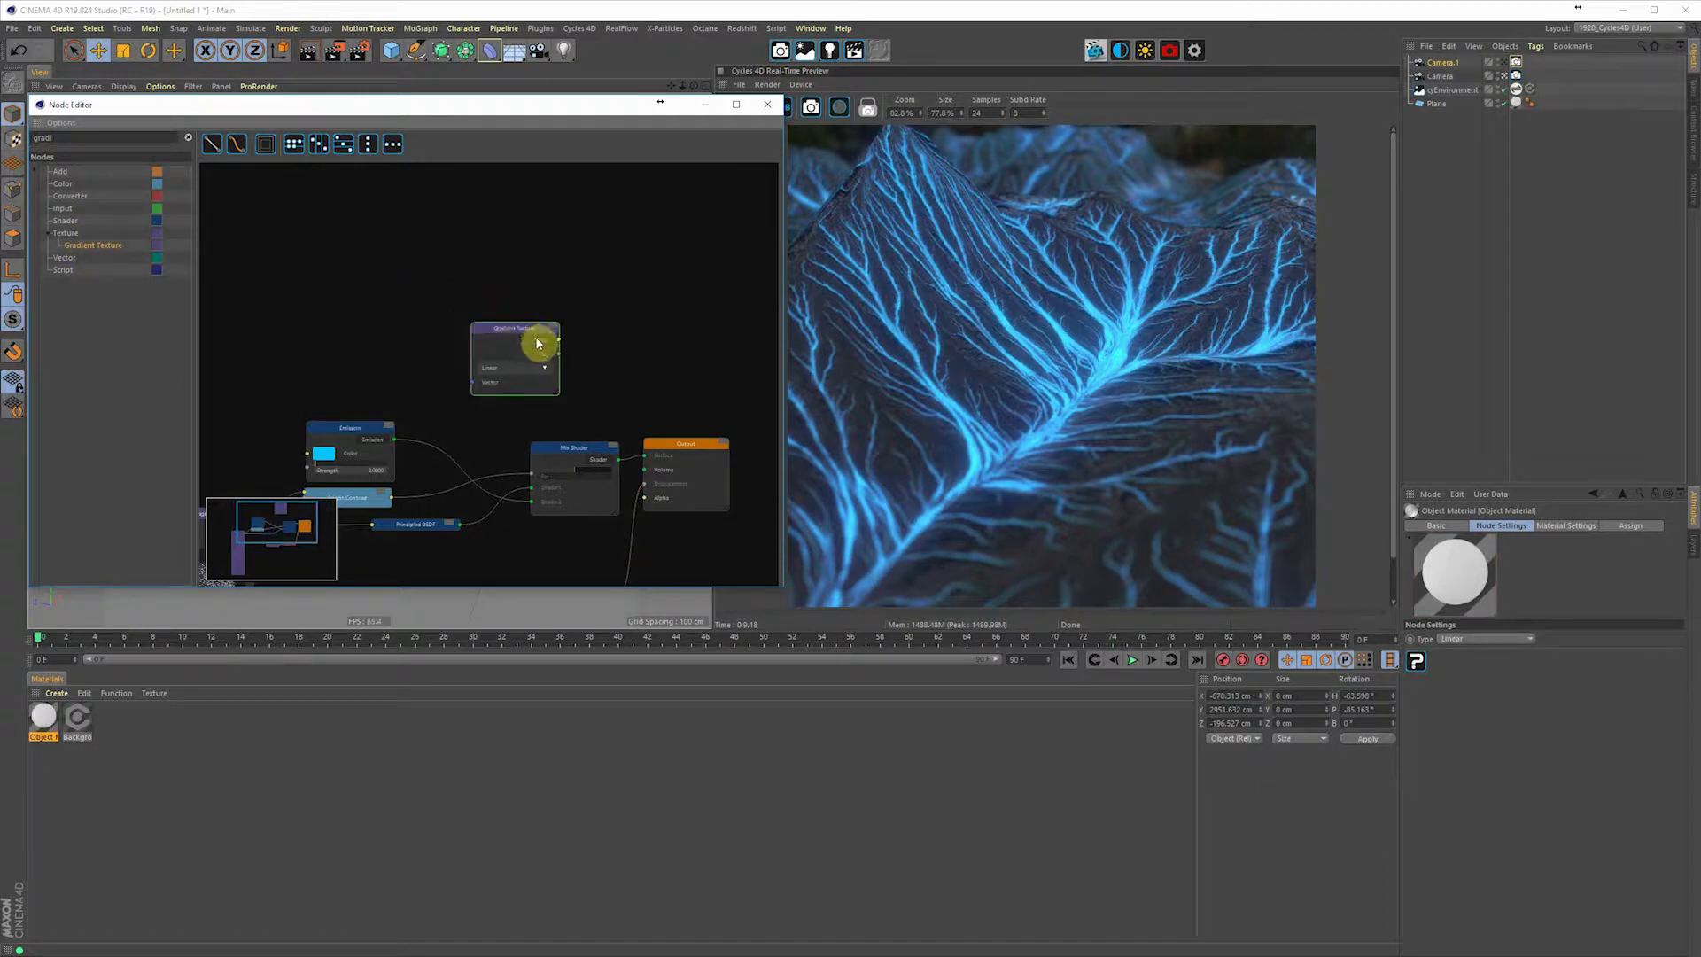
{"action": "double_click", "coordinate": [542, 343]}
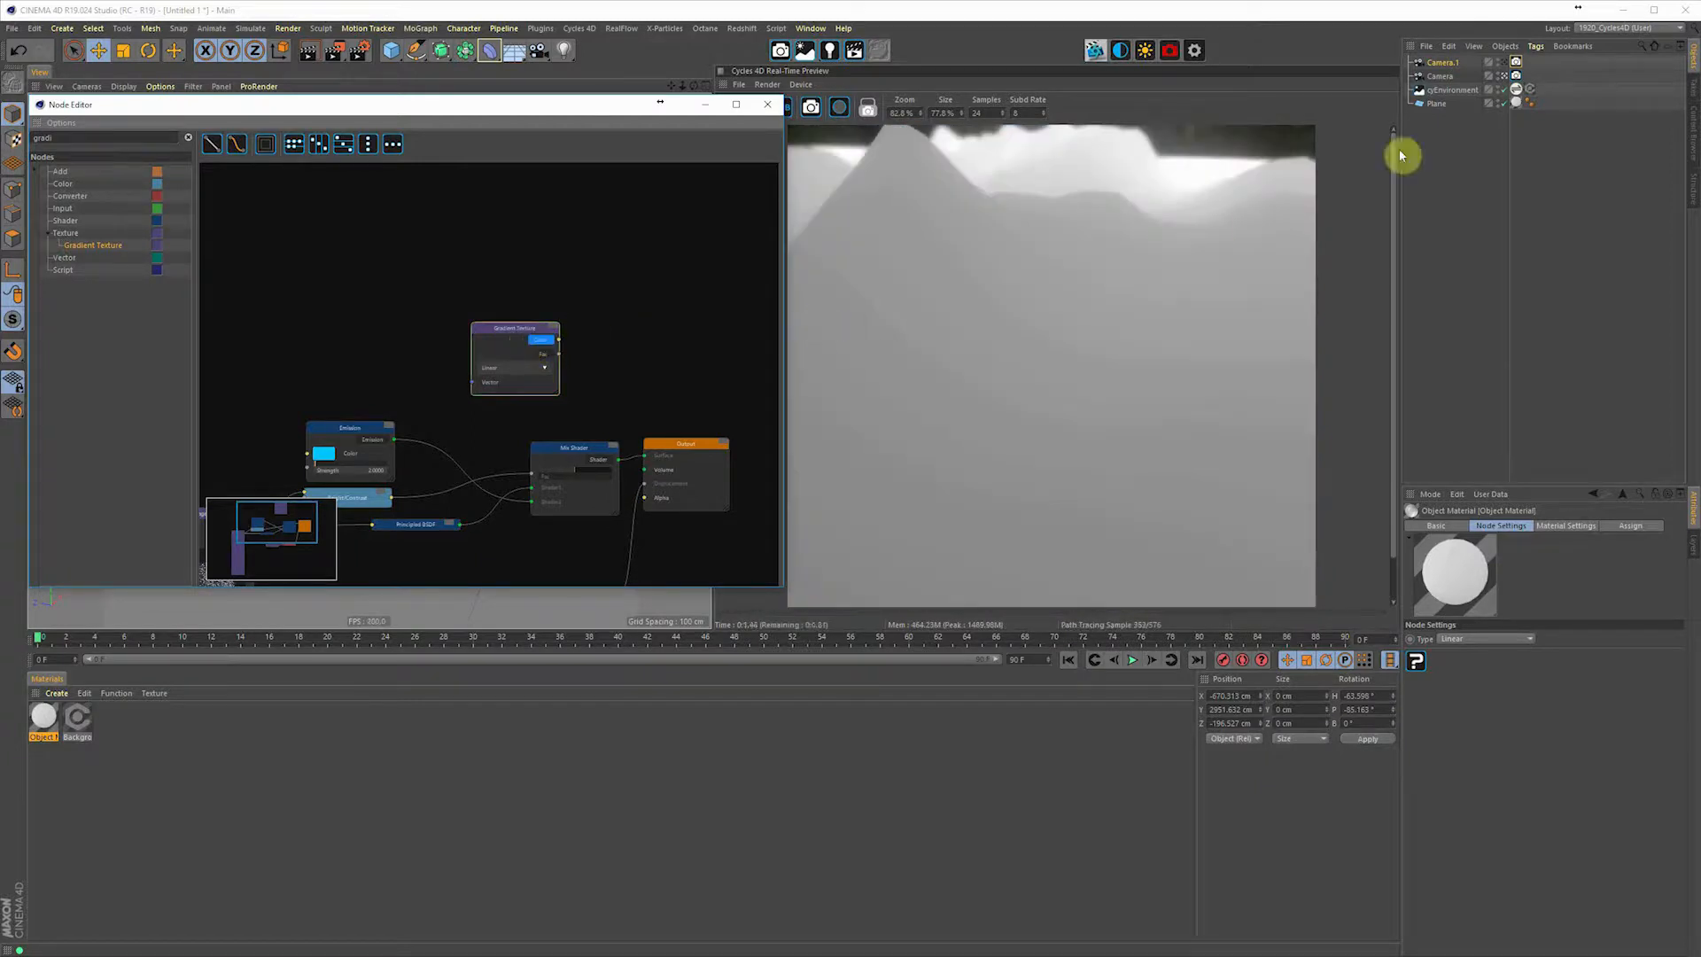
{"action": "left_click", "coordinate": [1503, 63]}
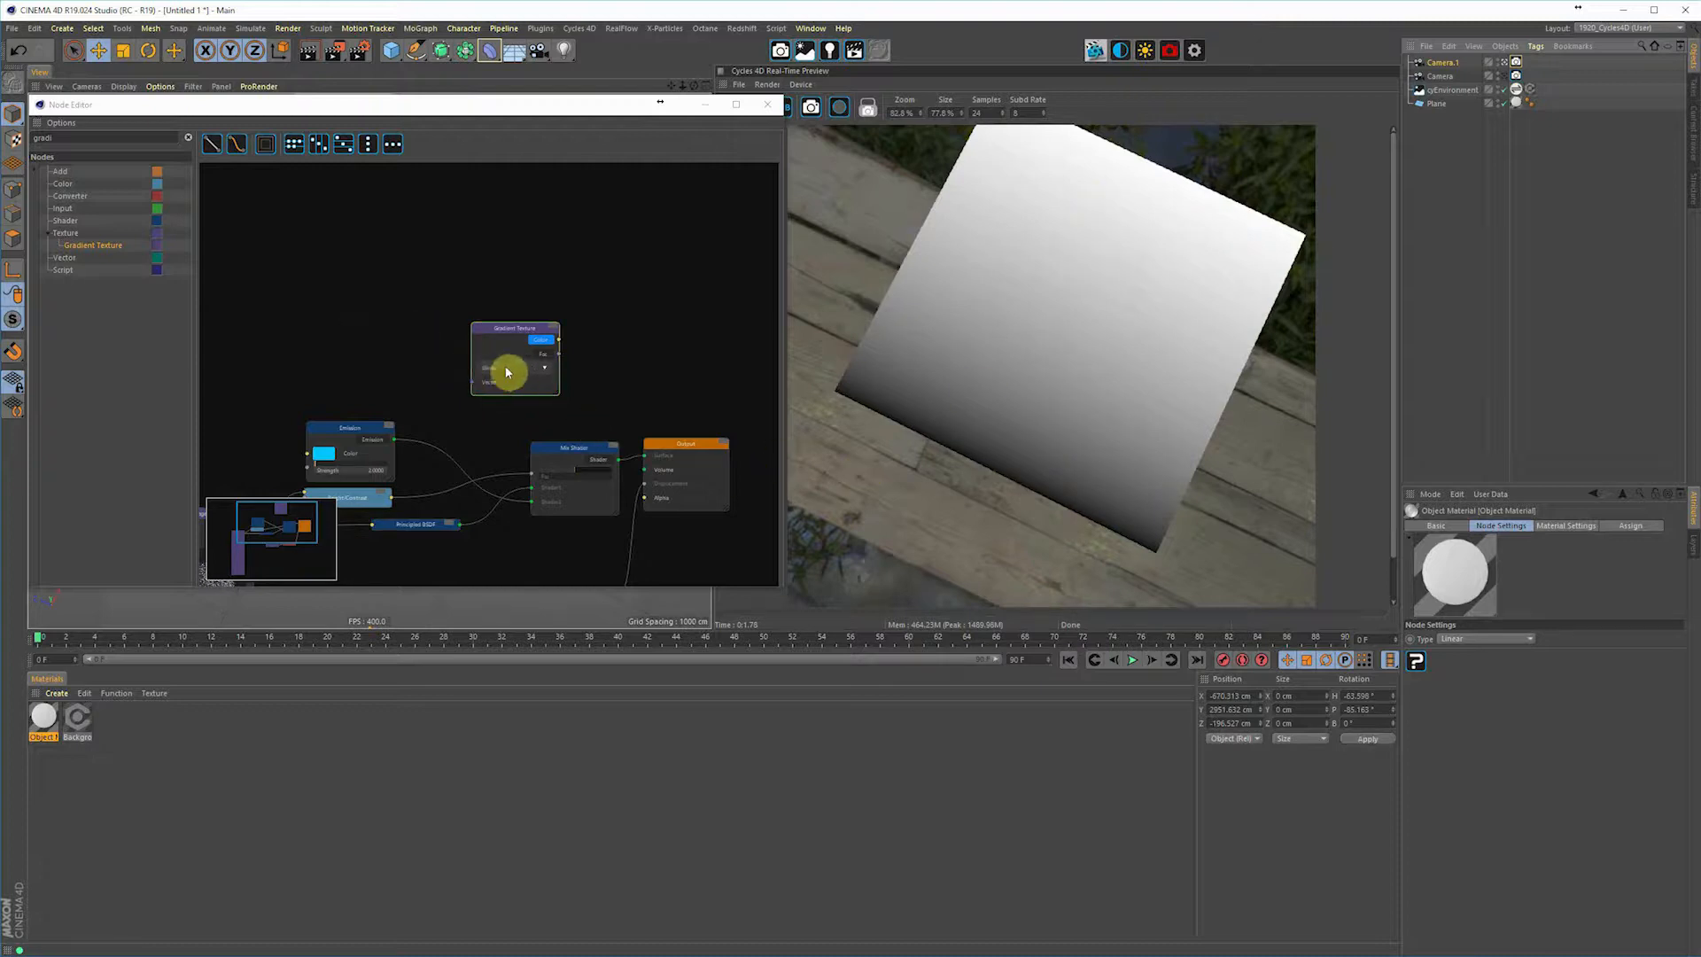
- Add a Mapping node, collapse it, connect it to the Gradient Texture's Vector input, and place it beside that node
{"action": "double_click", "coordinate": [53, 137]}
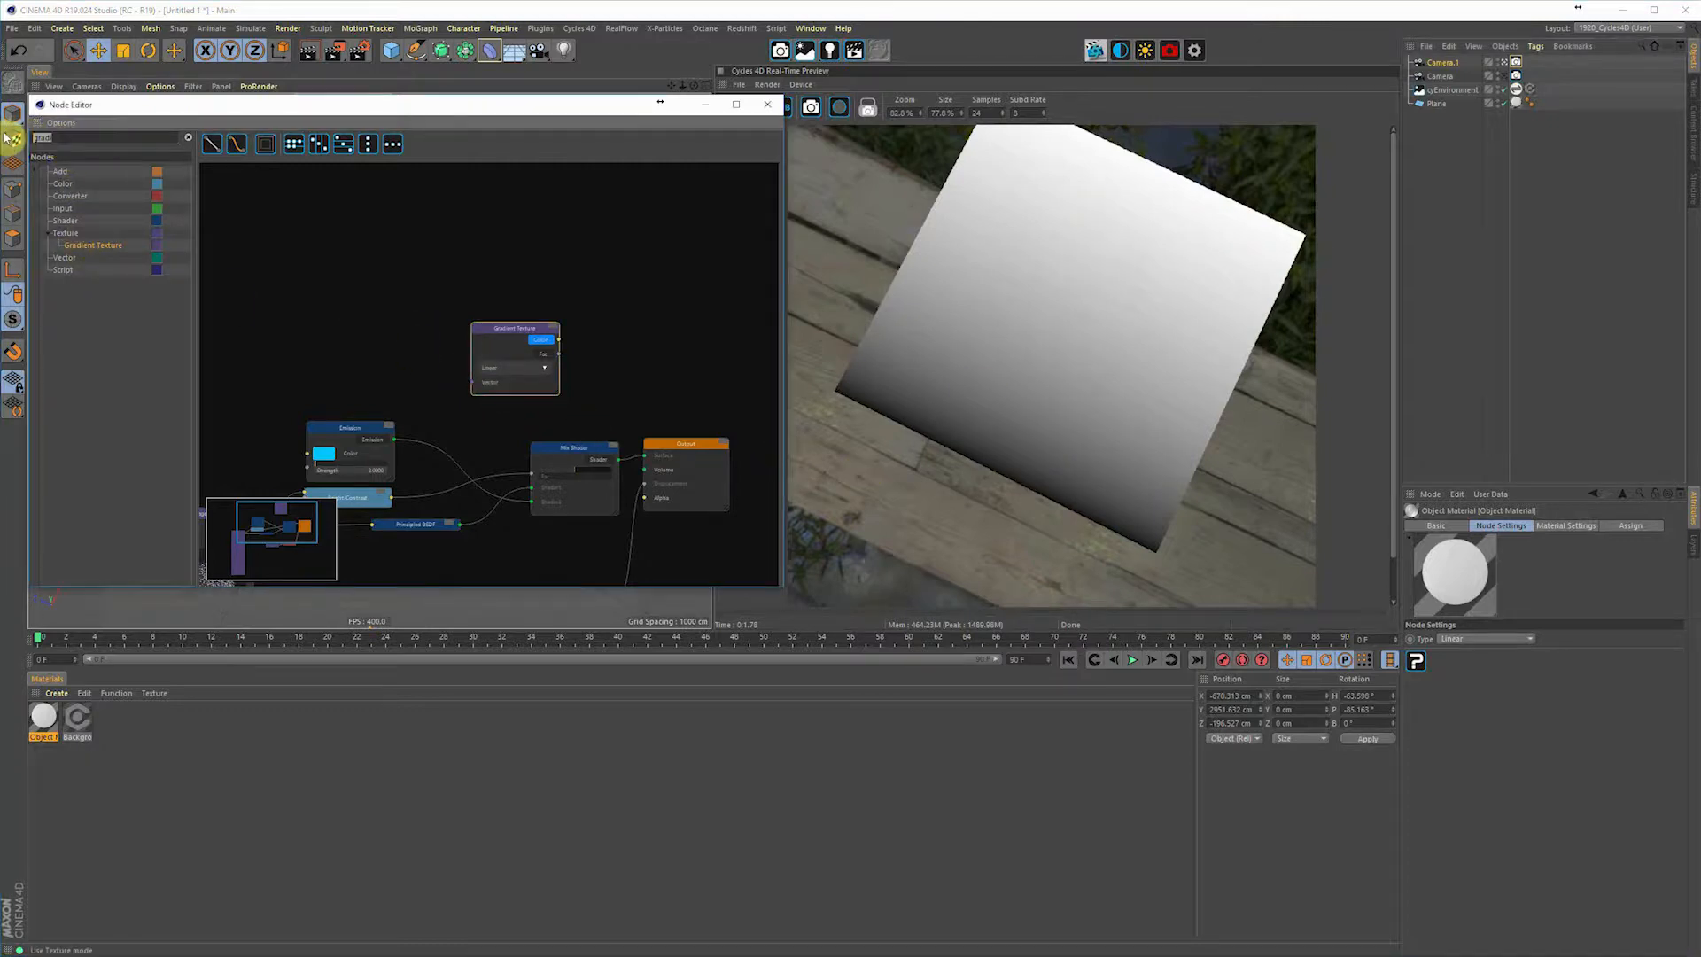
{"action": "type", "text": "mapp"}
{"action": "left_click", "coordinate": [63, 141]}
{"action": "left_click_drag", "start_coordinate": [80, 257], "coordinate": [311, 212]}
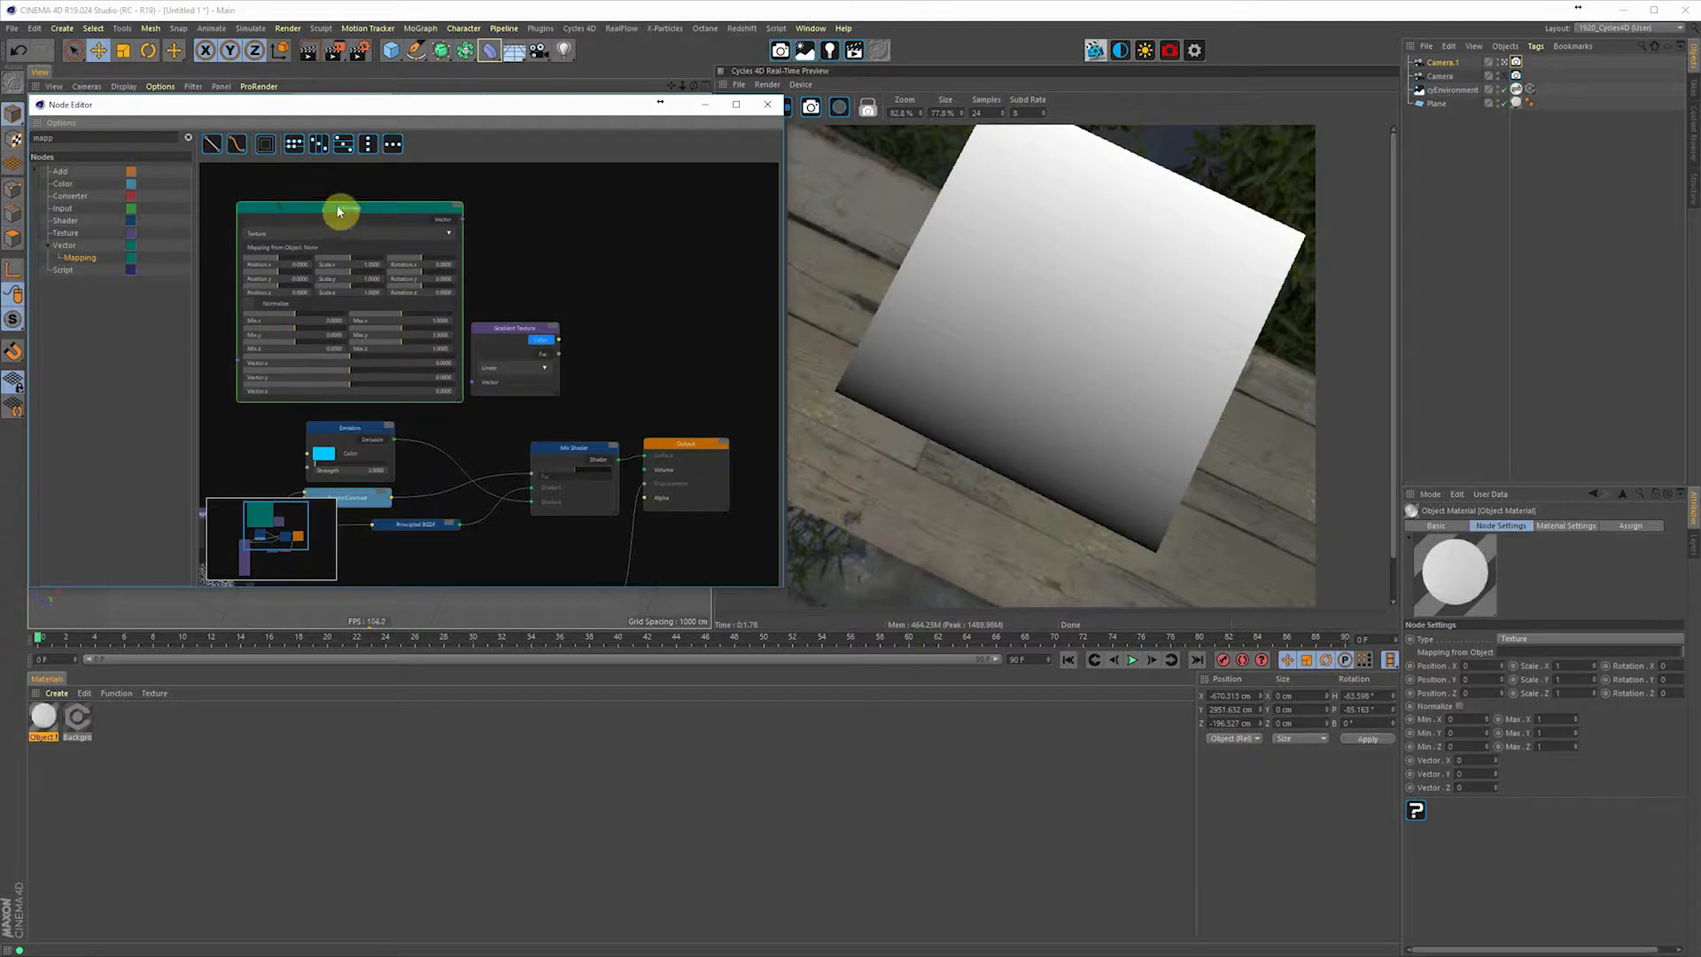
{"action": "double_click", "coordinate": [338, 209]}
{"action": "left_click_drag", "start_coordinate": [321, 209], "coordinate": [474, 382]}
{"action": "left_click_drag", "start_coordinate": [277, 221], "coordinate": [410, 385]}
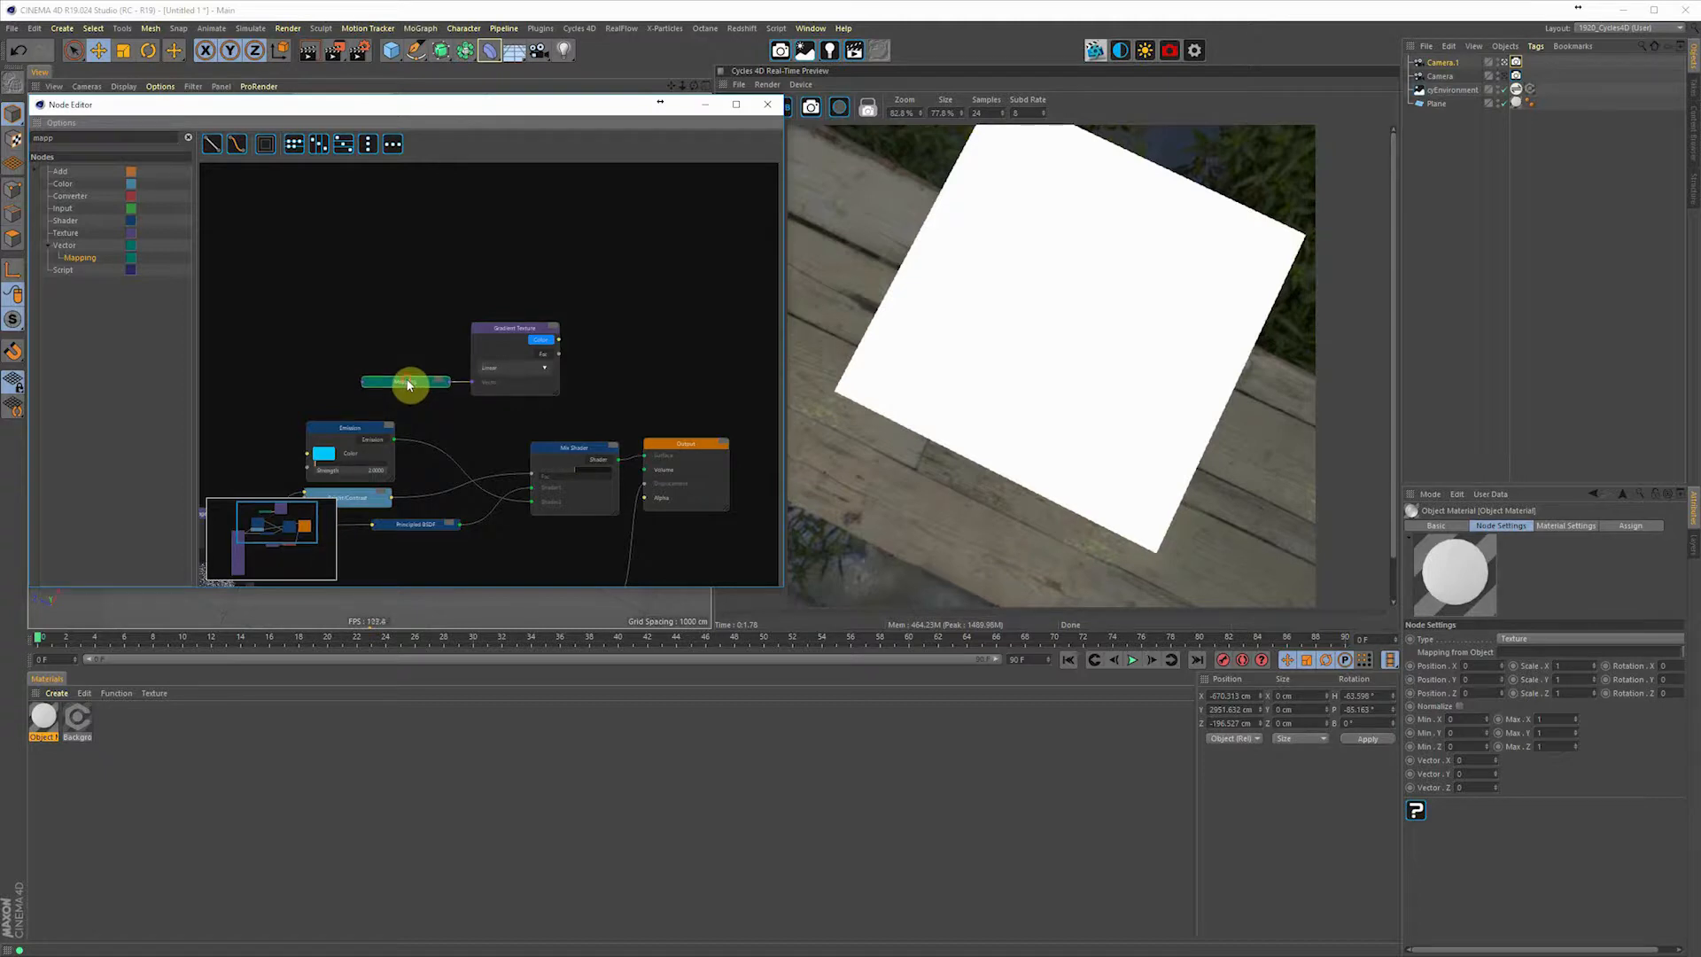
- Add a Texture Coordinate input node beside the Mapping node and set the gradient type to Quadratic Sphere
{"action": "left_click_drag", "start_coordinate": [65, 139], "coordinate": [18, 137]}
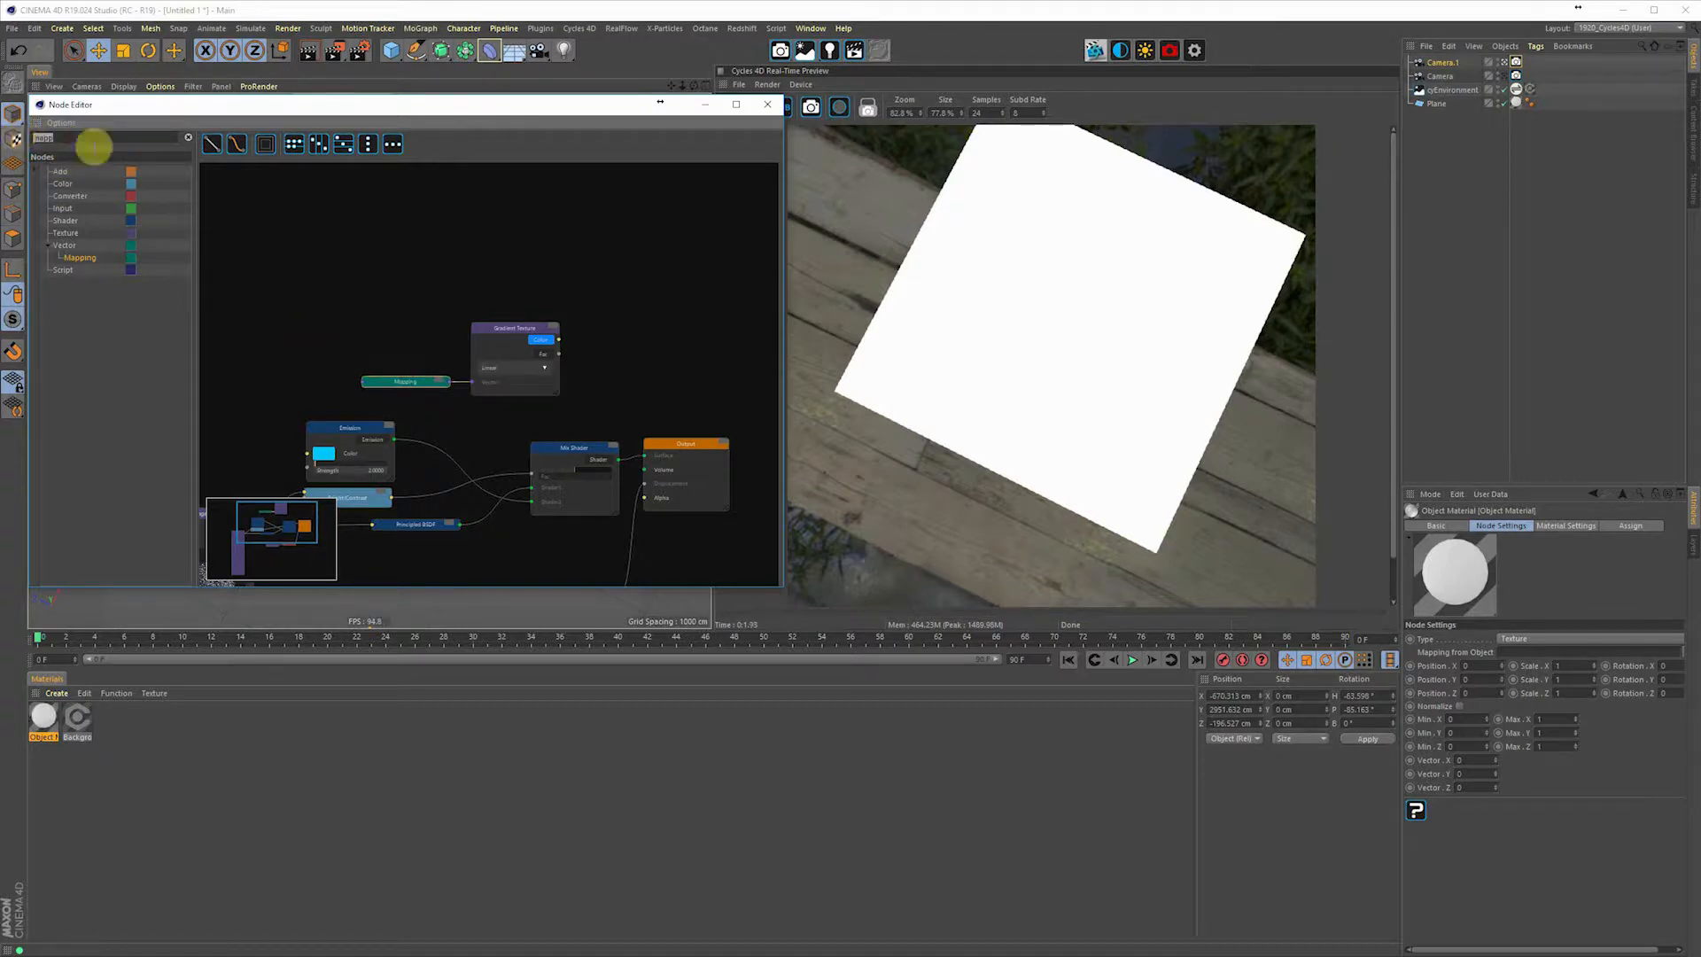
{"action": "left_click", "coordinate": [187, 139]}
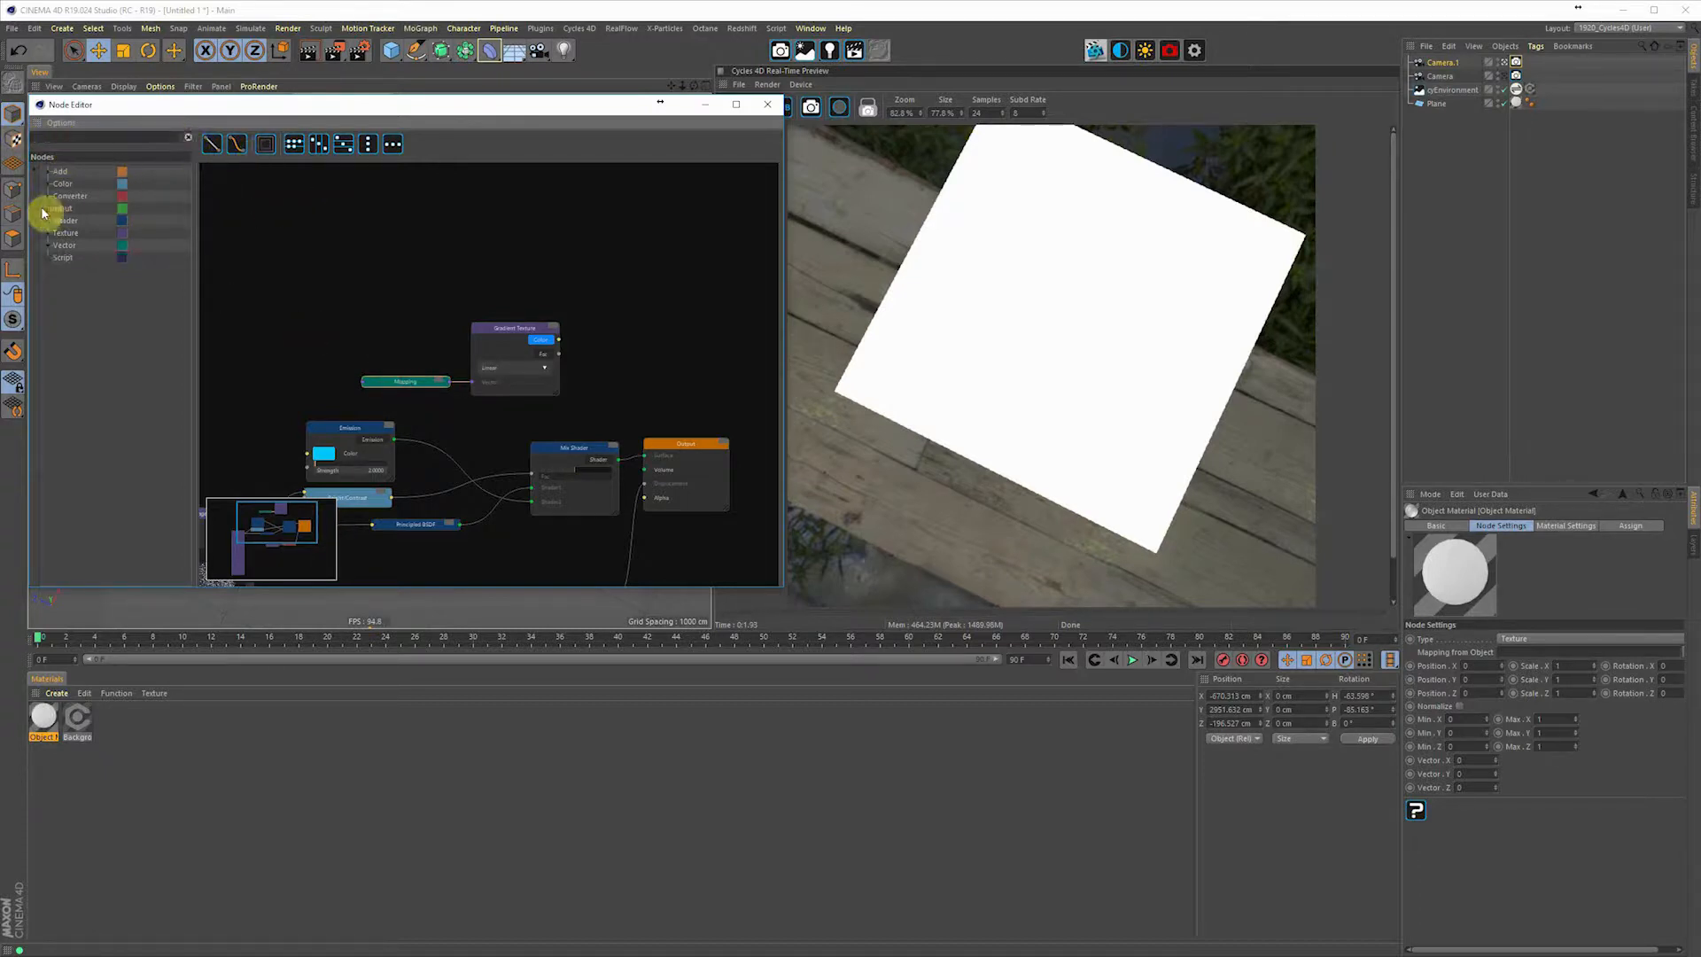
{"action": "left_click", "coordinate": [49, 209]}
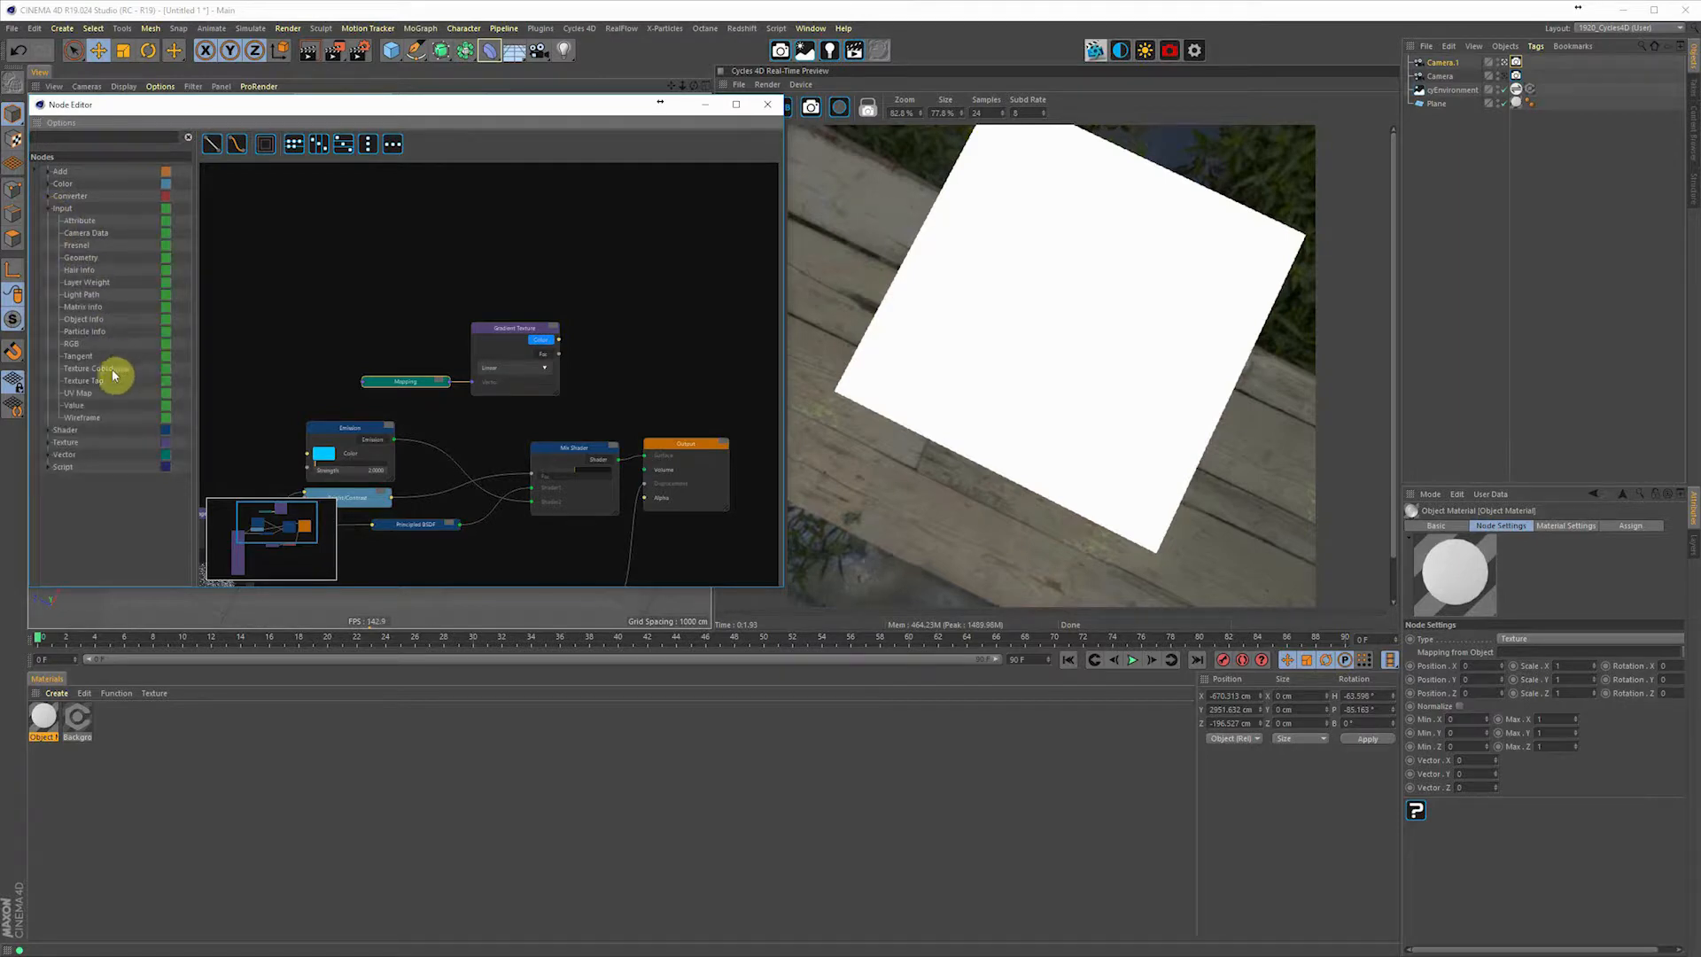
{"action": "left_click_drag", "start_coordinate": [112, 372], "coordinate": [234, 348]}
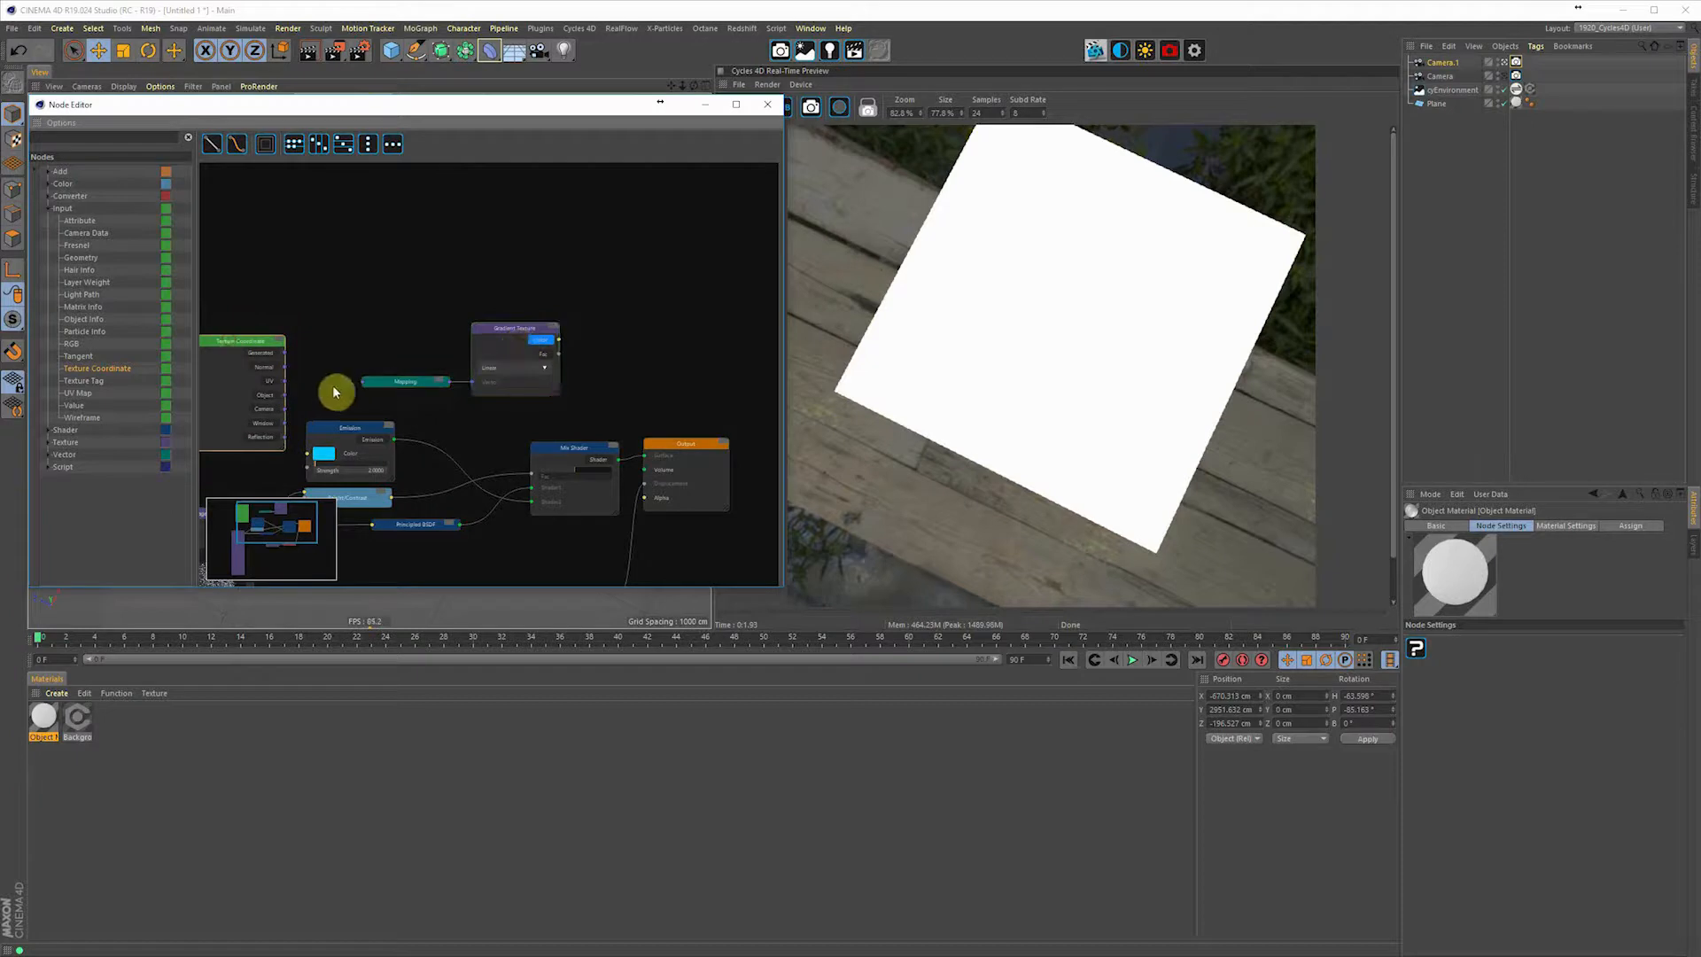
{"action": "left_click", "coordinate": [526, 373]}
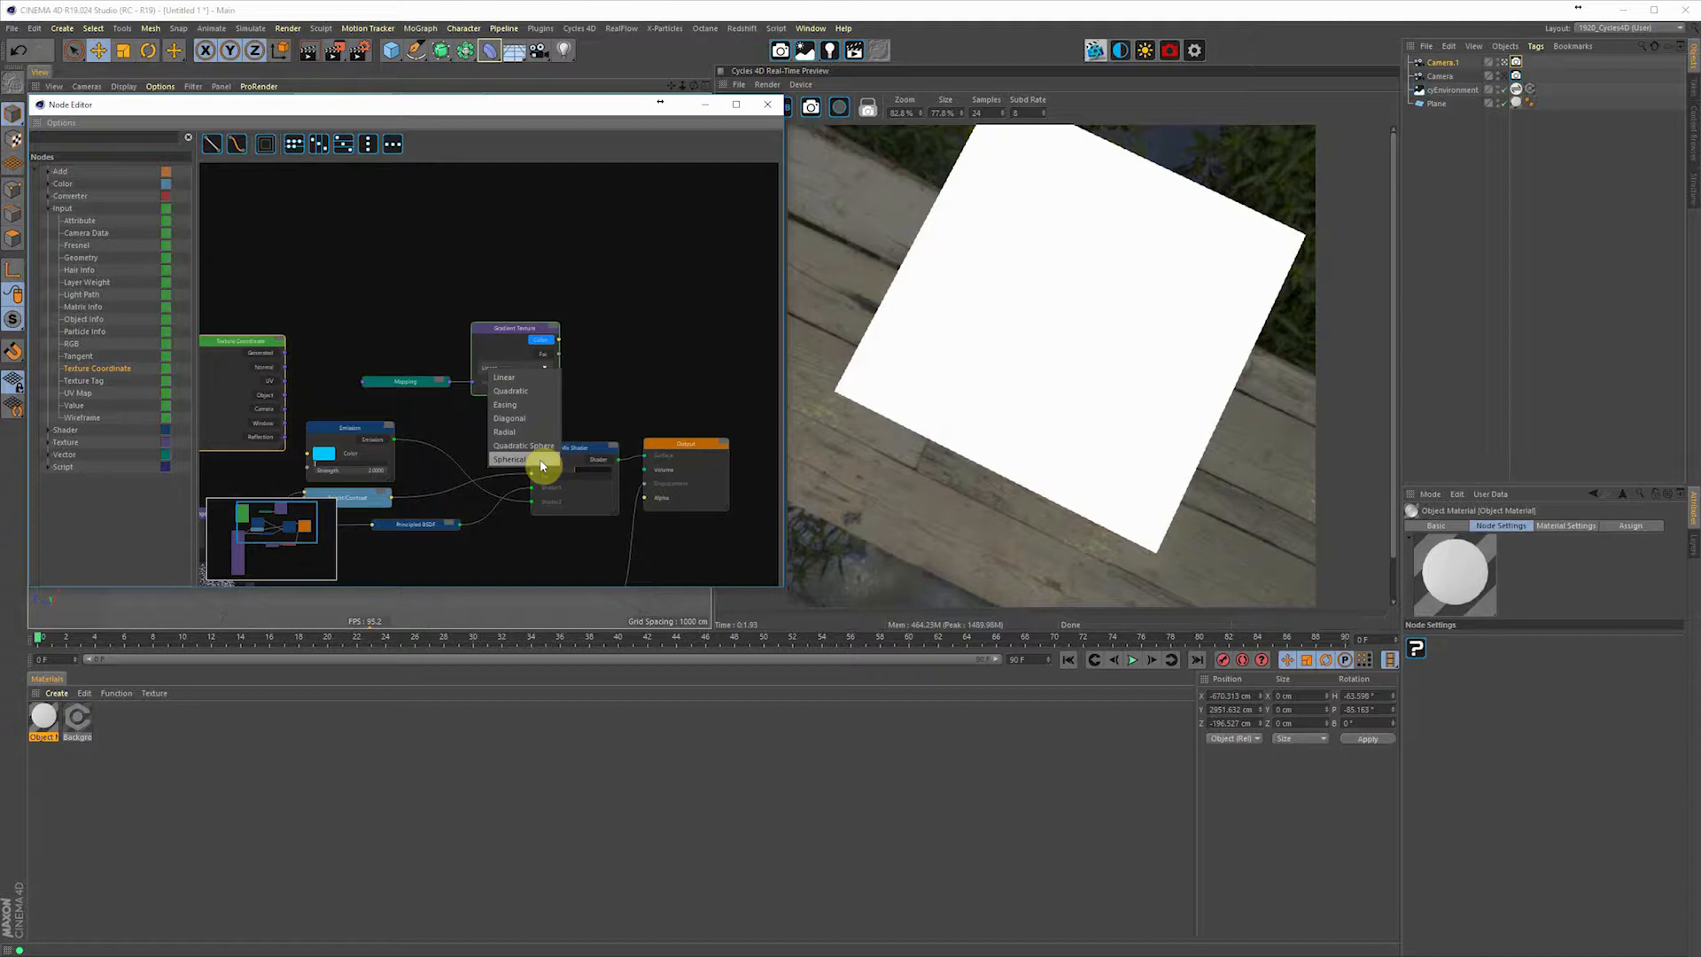
{"action": "left_click", "coordinate": [546, 446]}
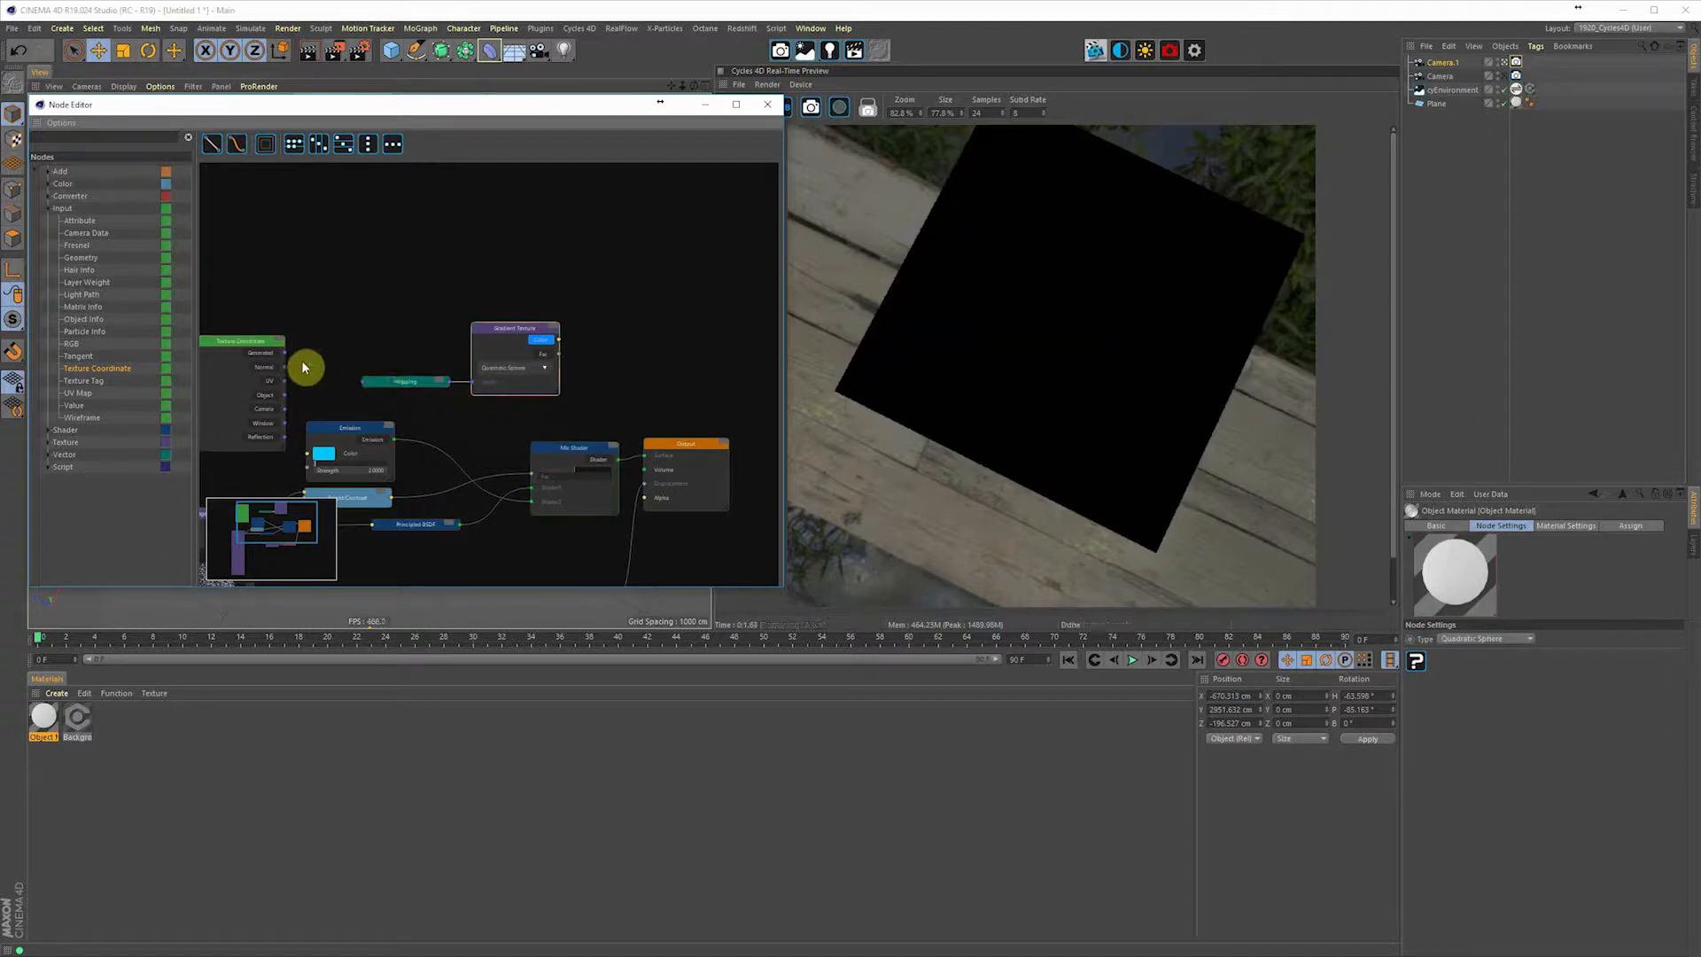
- Try different Texture Coordinate outputs as the Mapping input, from Generated through to Object, and restart the real-time preview
{"action": "left_click_drag", "start_coordinate": [285, 355], "coordinate": [364, 382]}
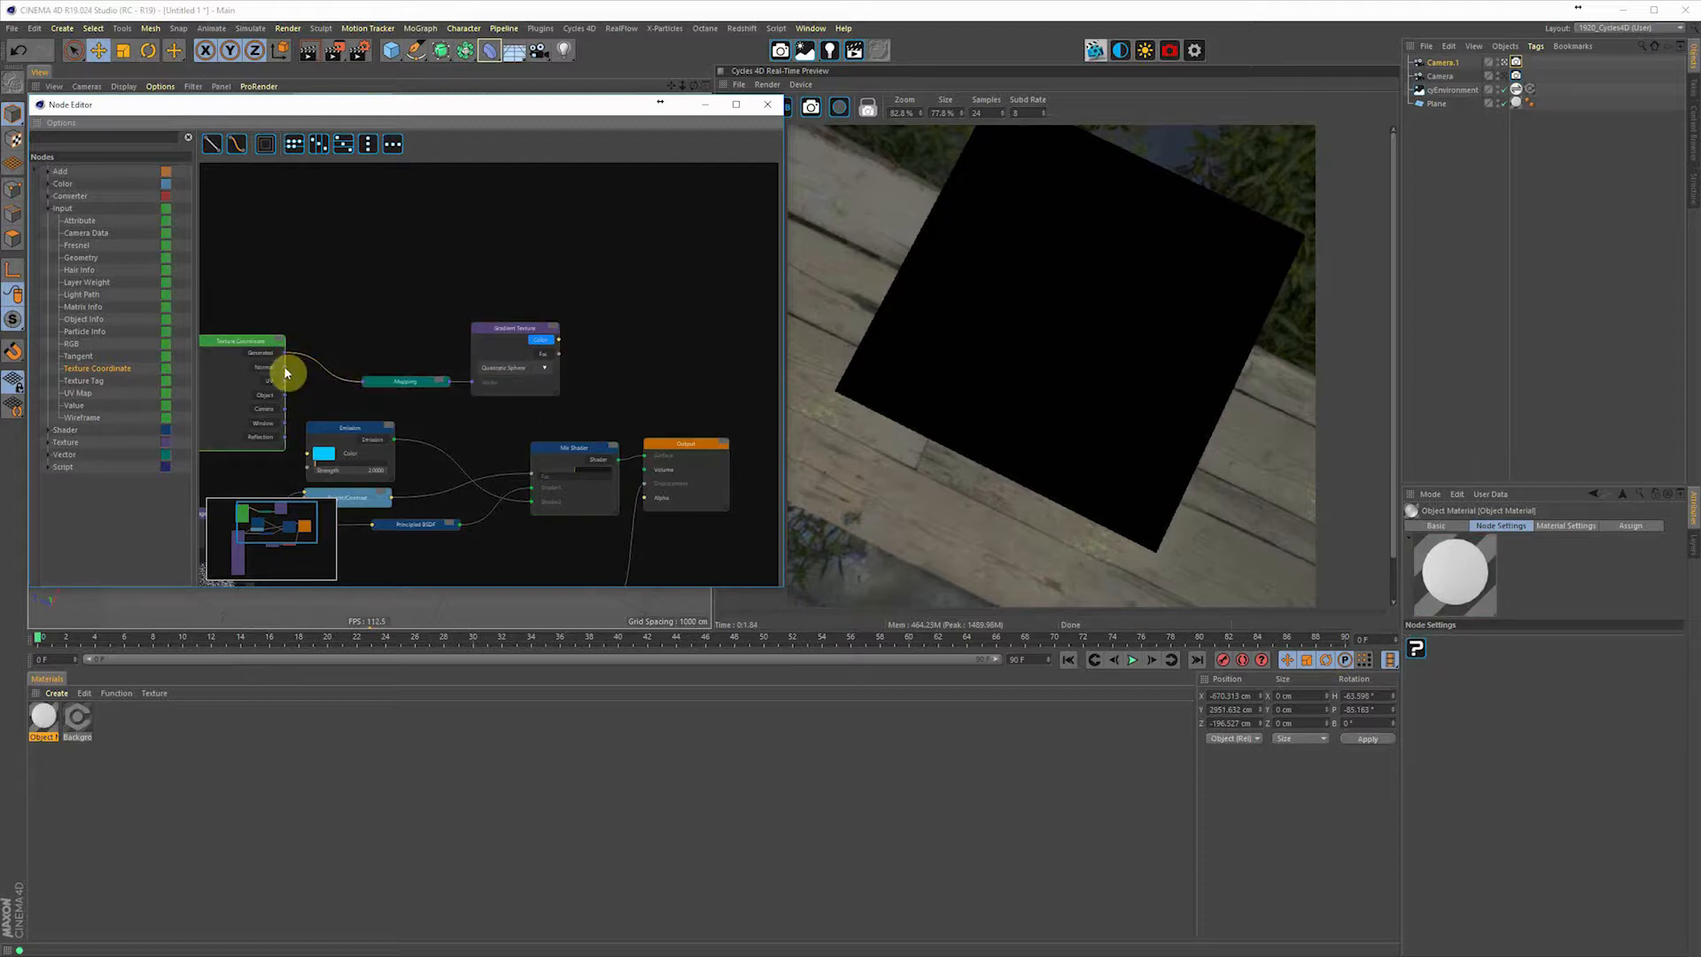
{"action": "left_click_drag", "start_coordinate": [285, 373], "coordinate": [368, 390]}
{"action": "left_click_drag", "start_coordinate": [285, 381], "coordinate": [366, 387]}
{"action": "left_click_drag", "start_coordinate": [613, 112], "coordinate": [600, 149]}
{"action": "left_click", "coordinate": [727, 107]}
{"action": "left_click", "coordinate": [727, 107]}
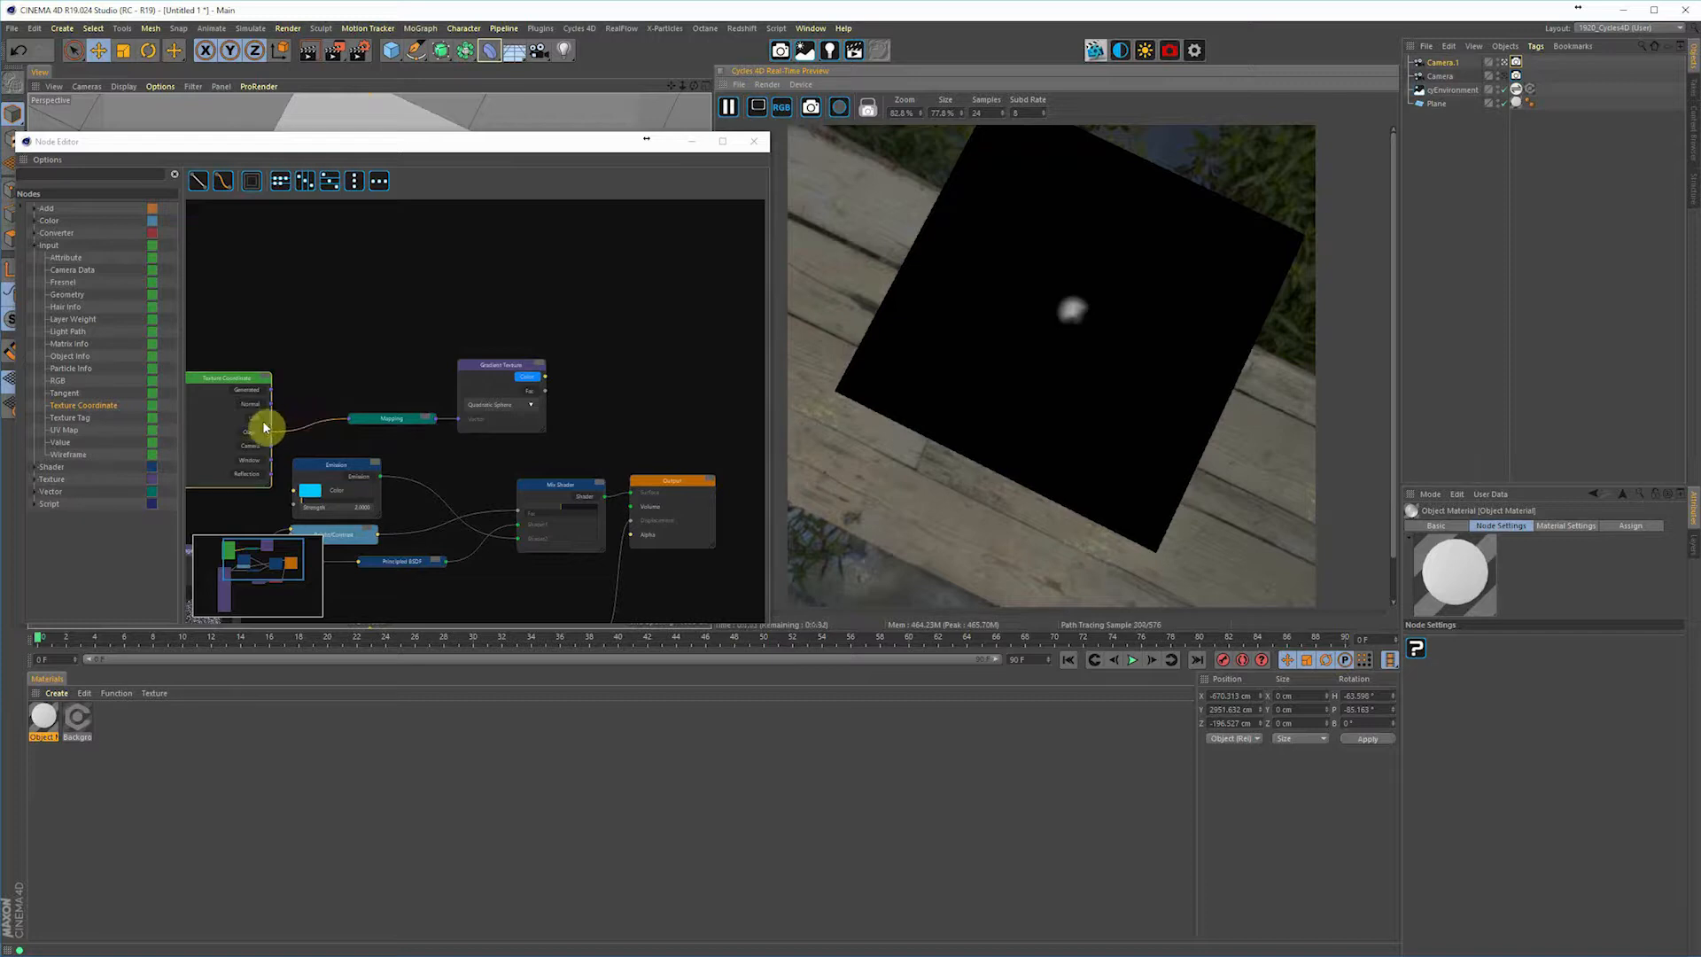
- Try the UV, Normal and Generated coordinate outputs in turn as the Mapping input, restarting the real-time preview for each
{"action": "left_click_drag", "start_coordinate": [272, 424], "coordinate": [352, 420]}
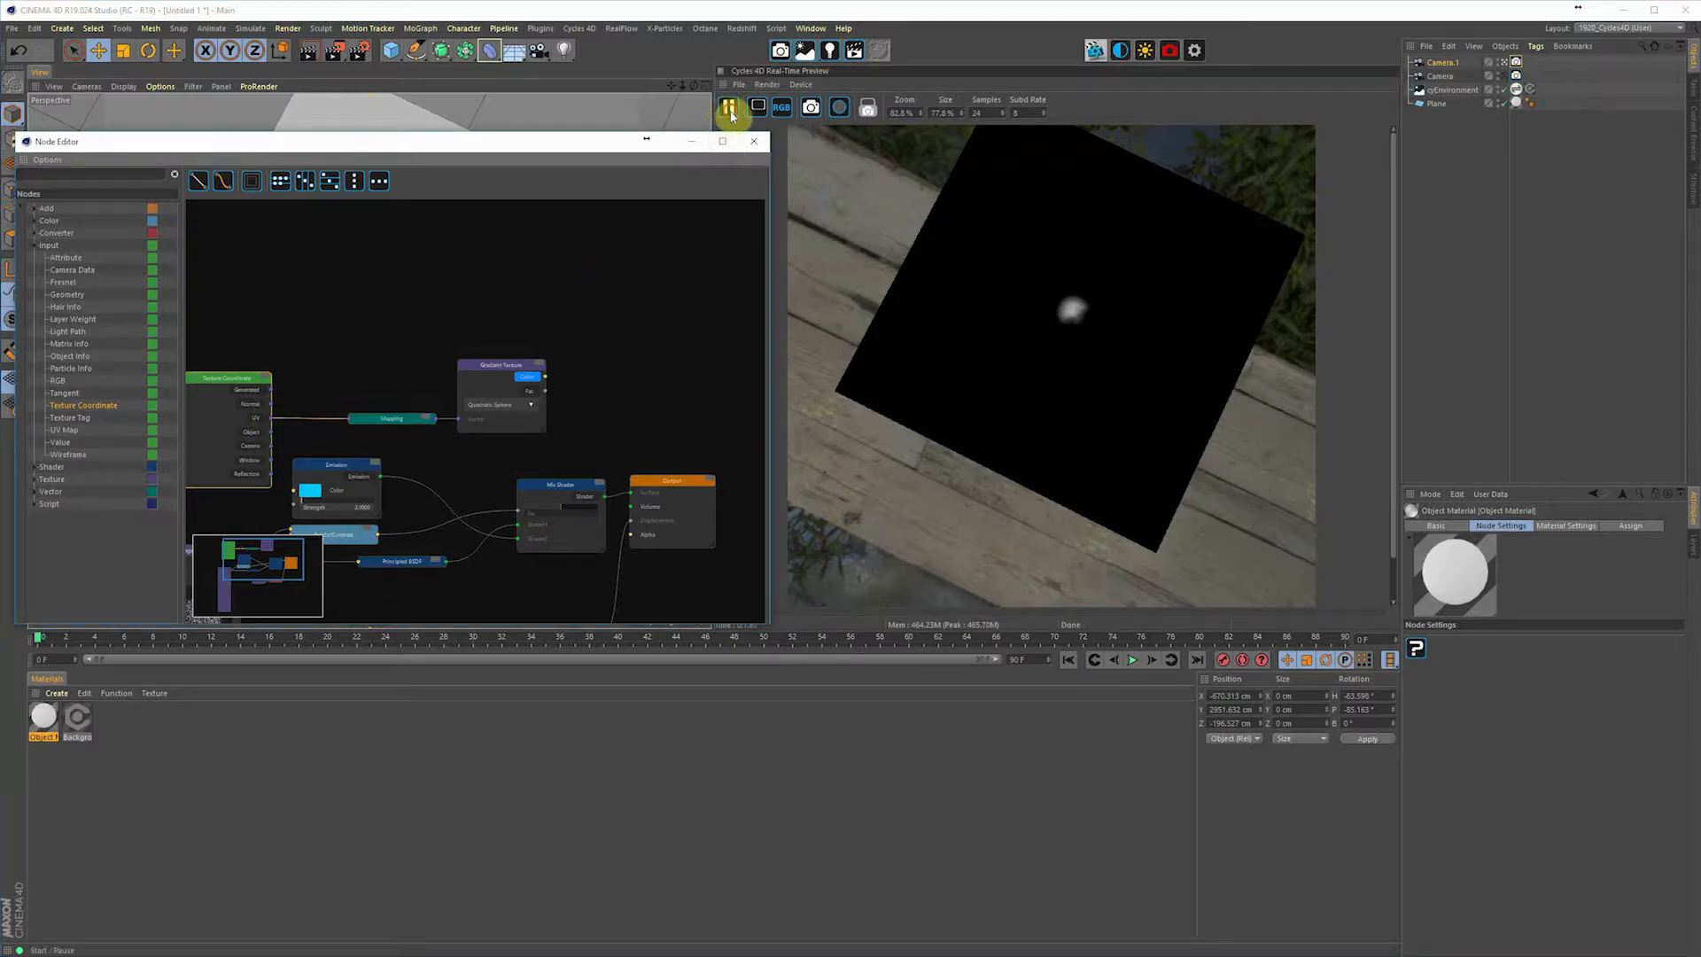
{"action": "left_click", "coordinate": [729, 110]}
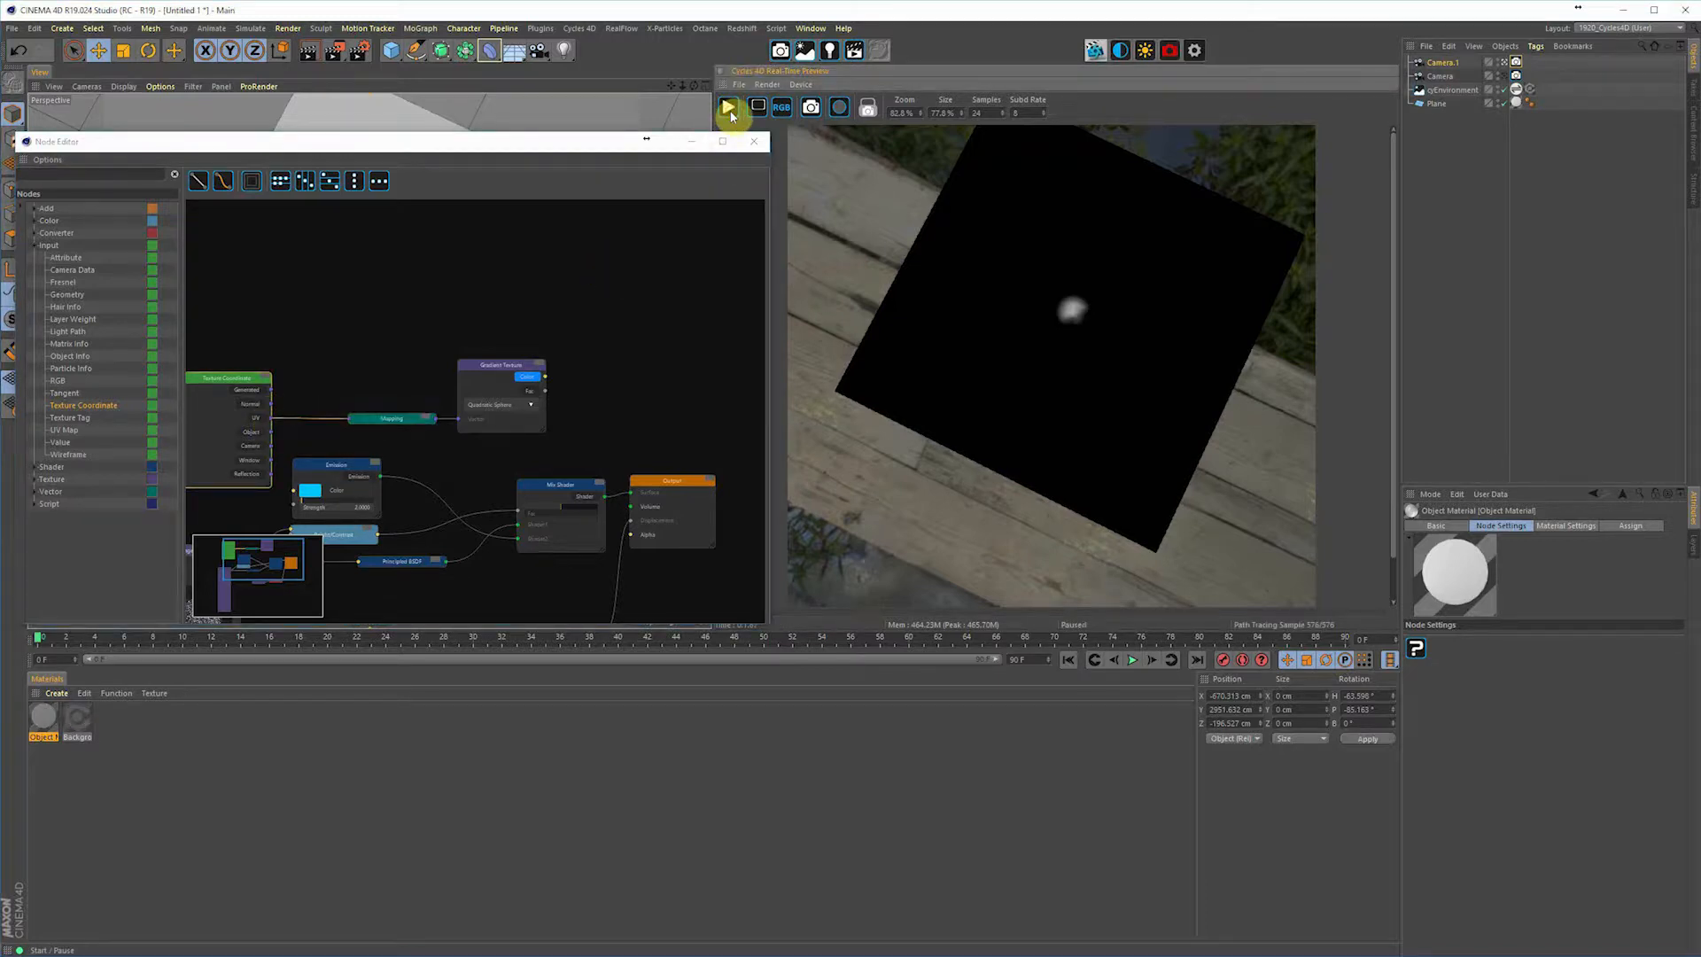
{"action": "left_click", "coordinate": [272, 408]}
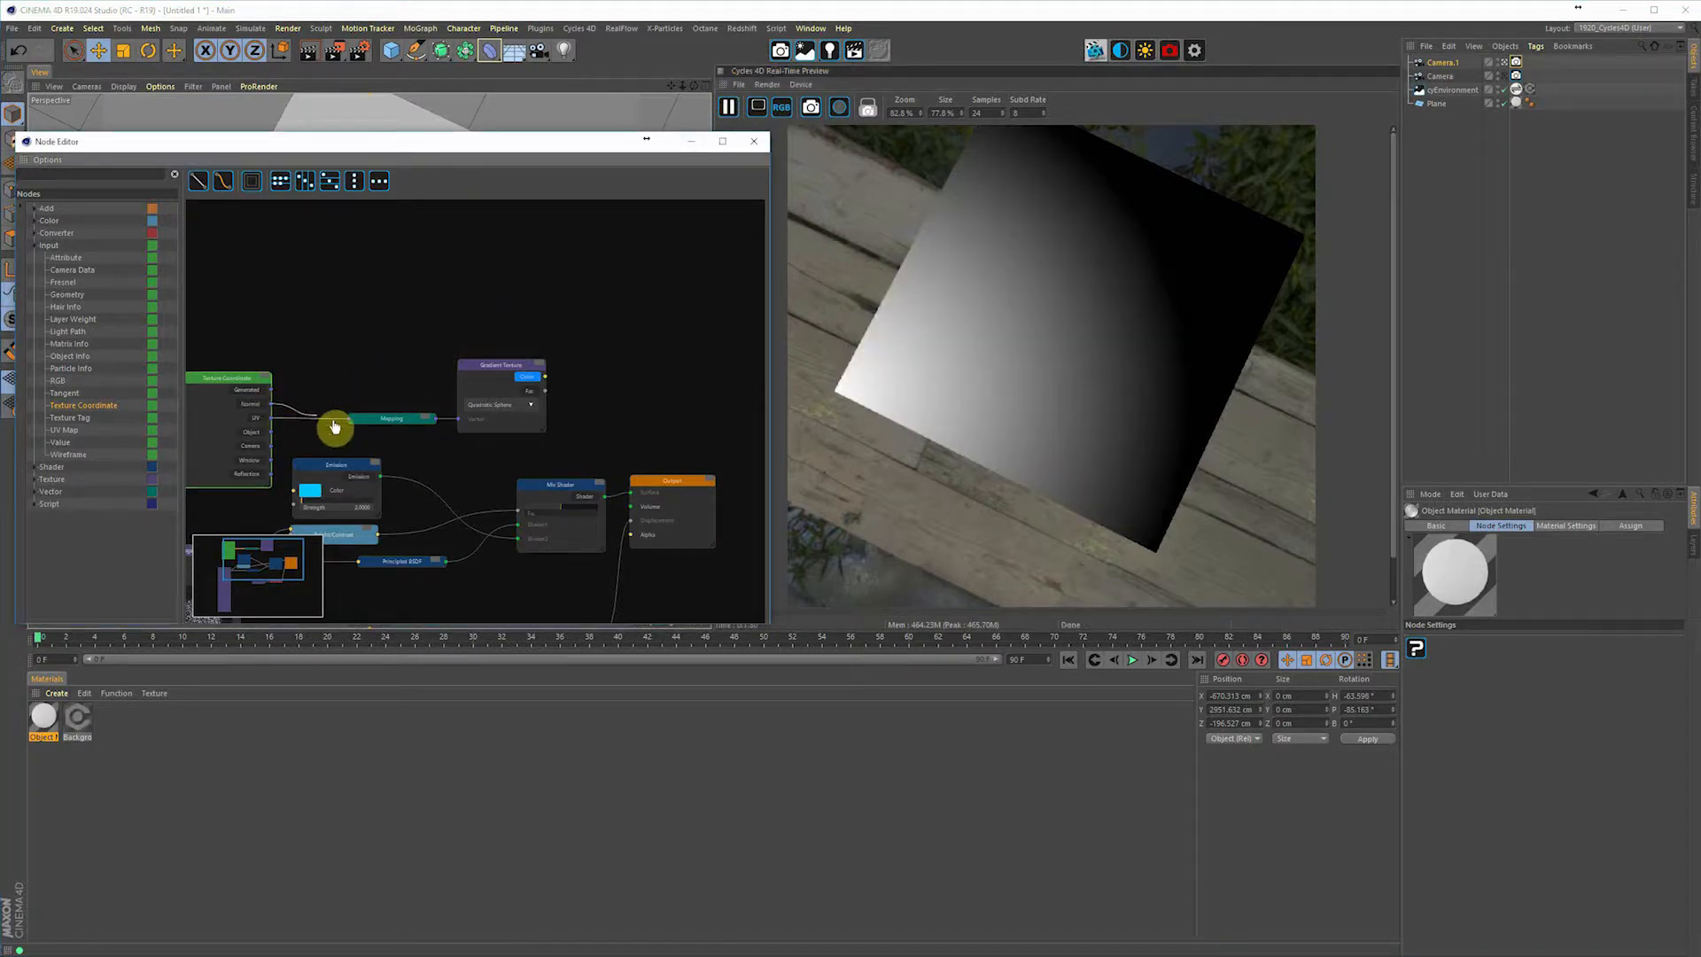
{"action": "left_click_drag", "start_coordinate": [272, 406], "coordinate": [364, 418]}
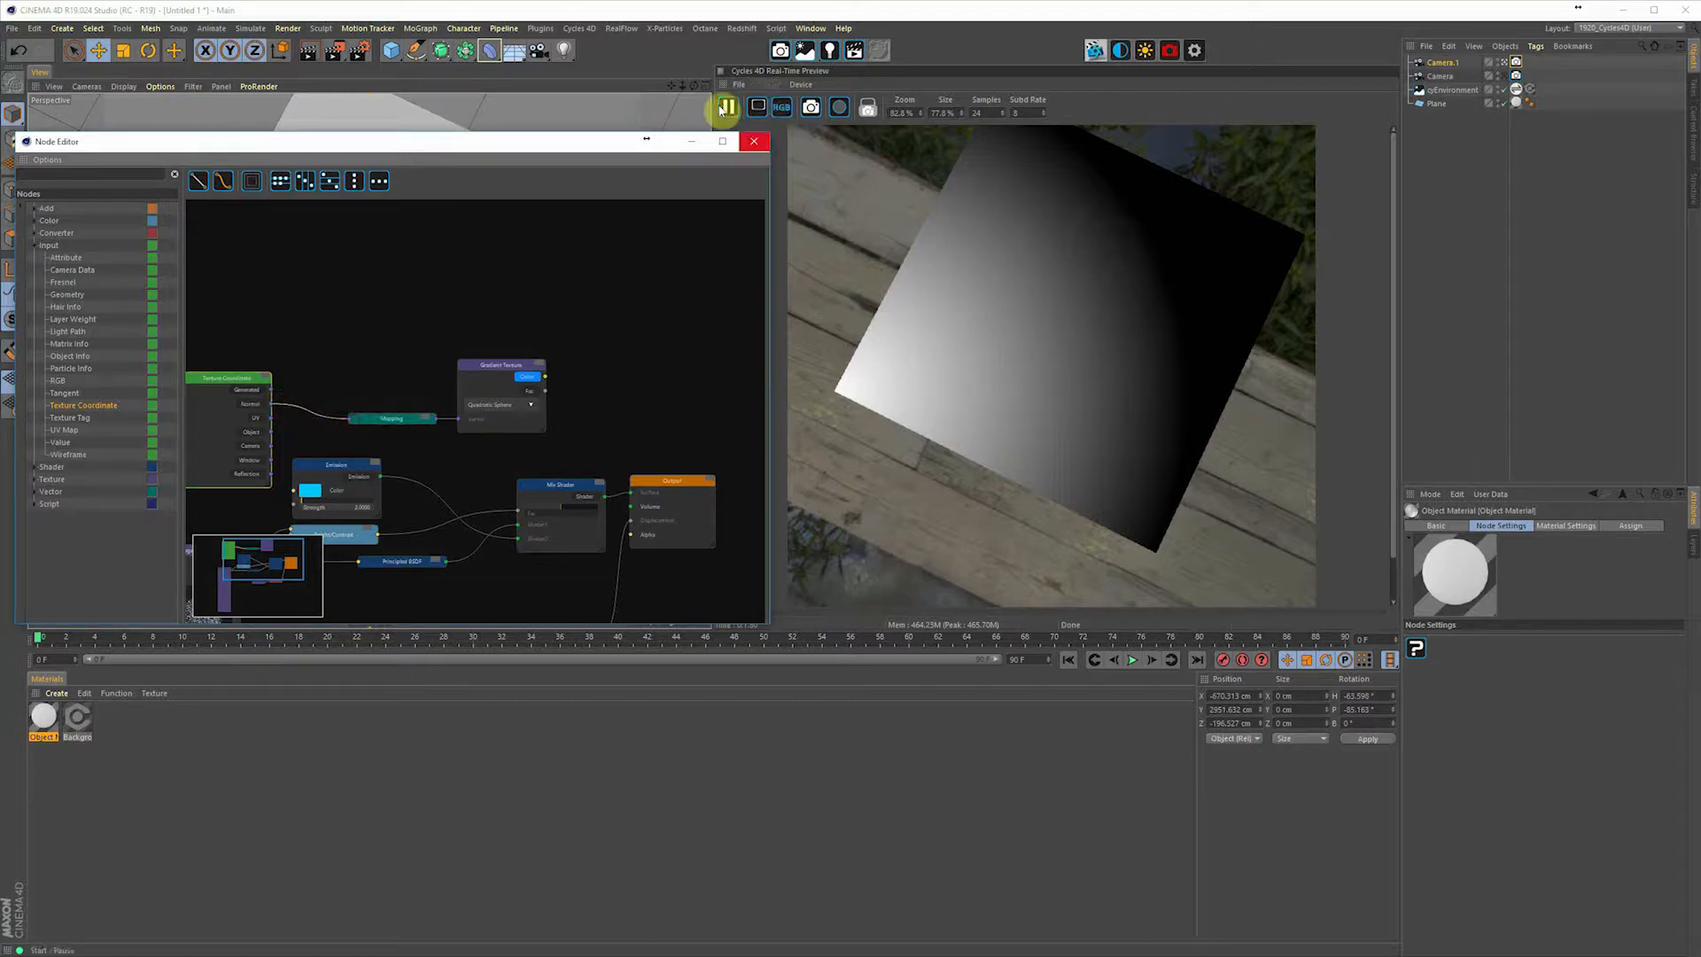
{"action": "left_click", "coordinate": [726, 108]}
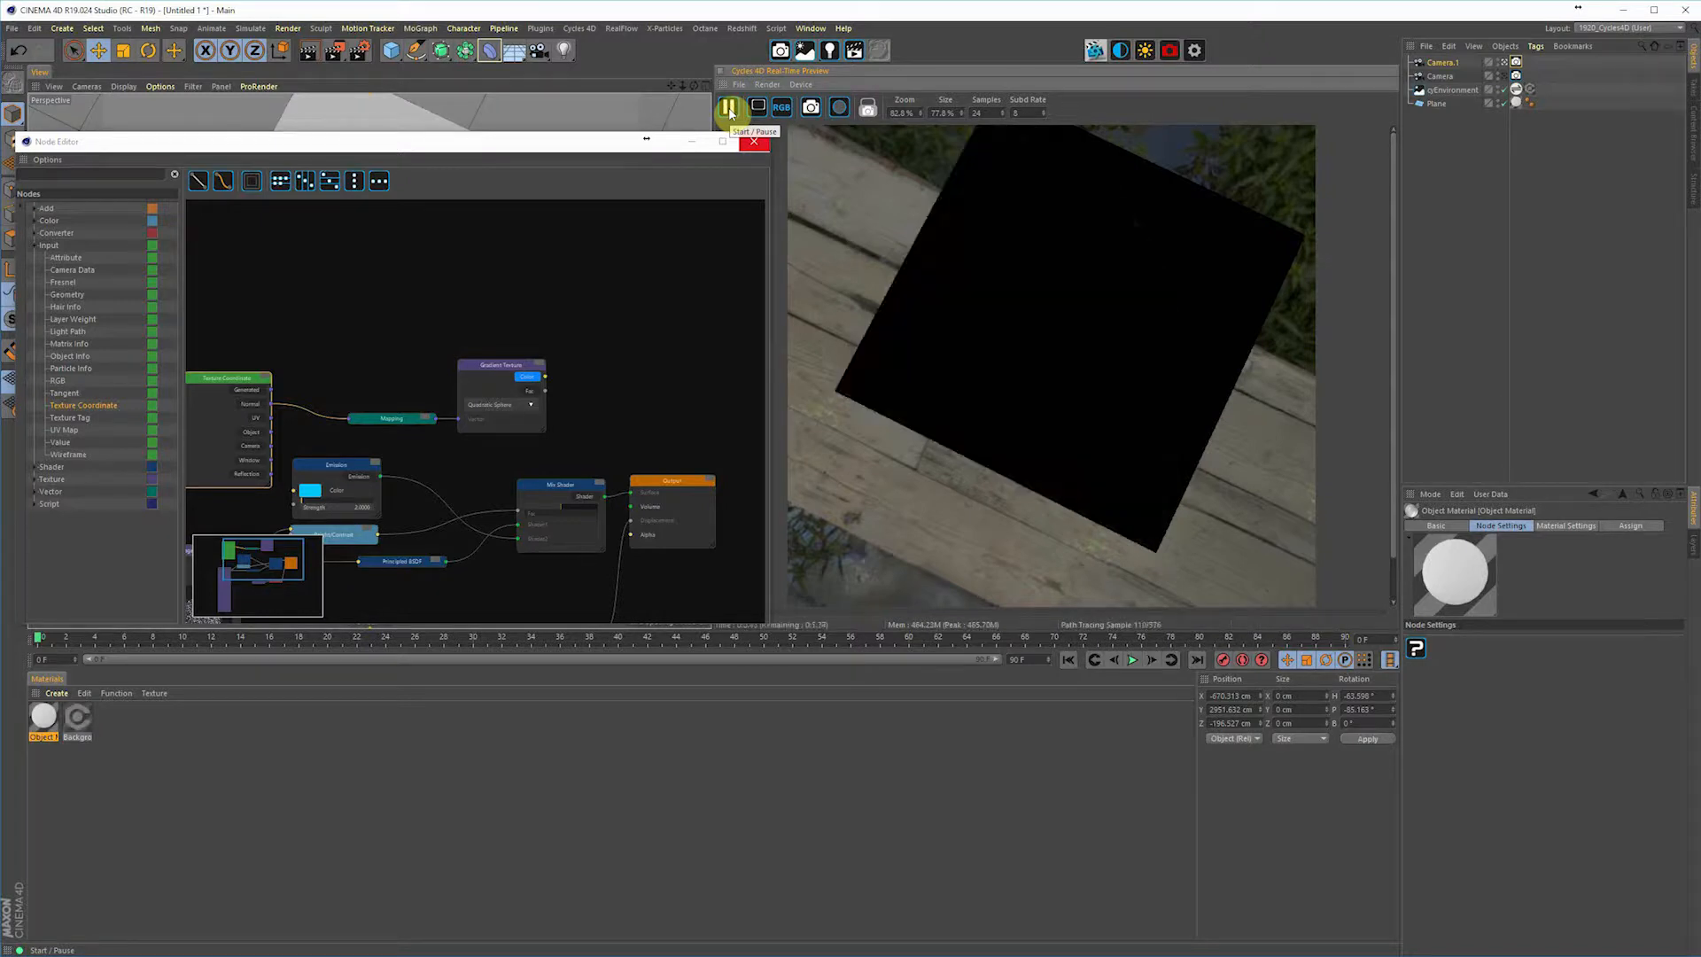
{"action": "left_click_drag", "start_coordinate": [273, 393], "coordinate": [349, 419]}
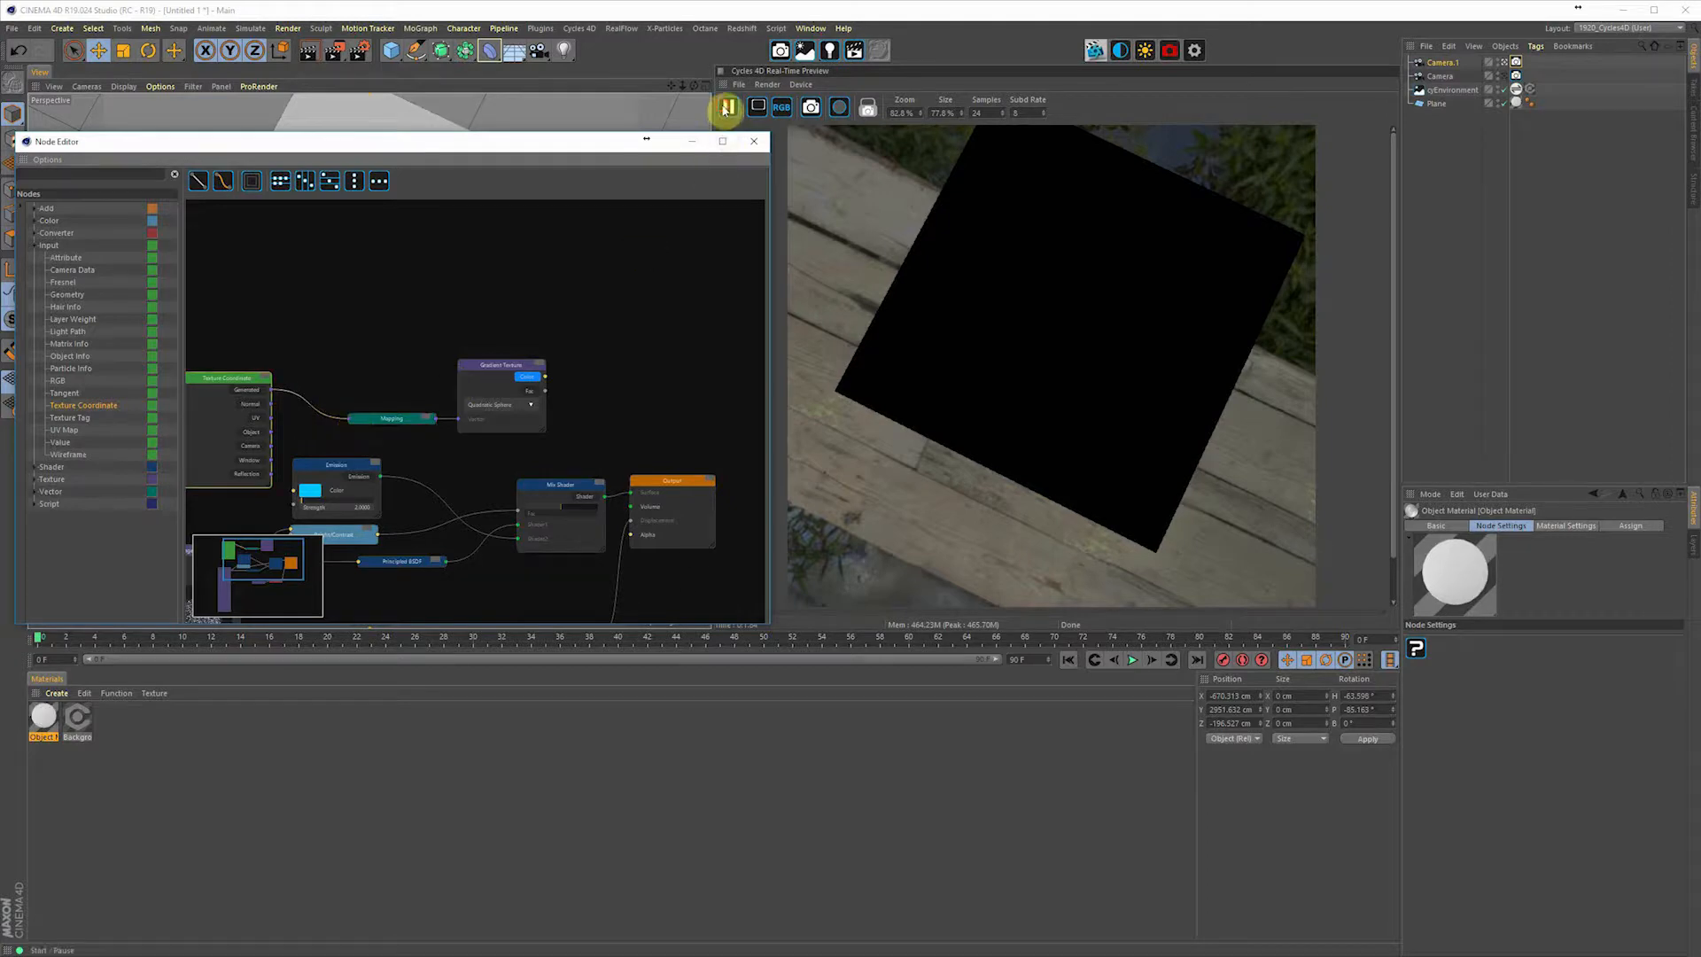
{"action": "left_click", "coordinate": [728, 107]}
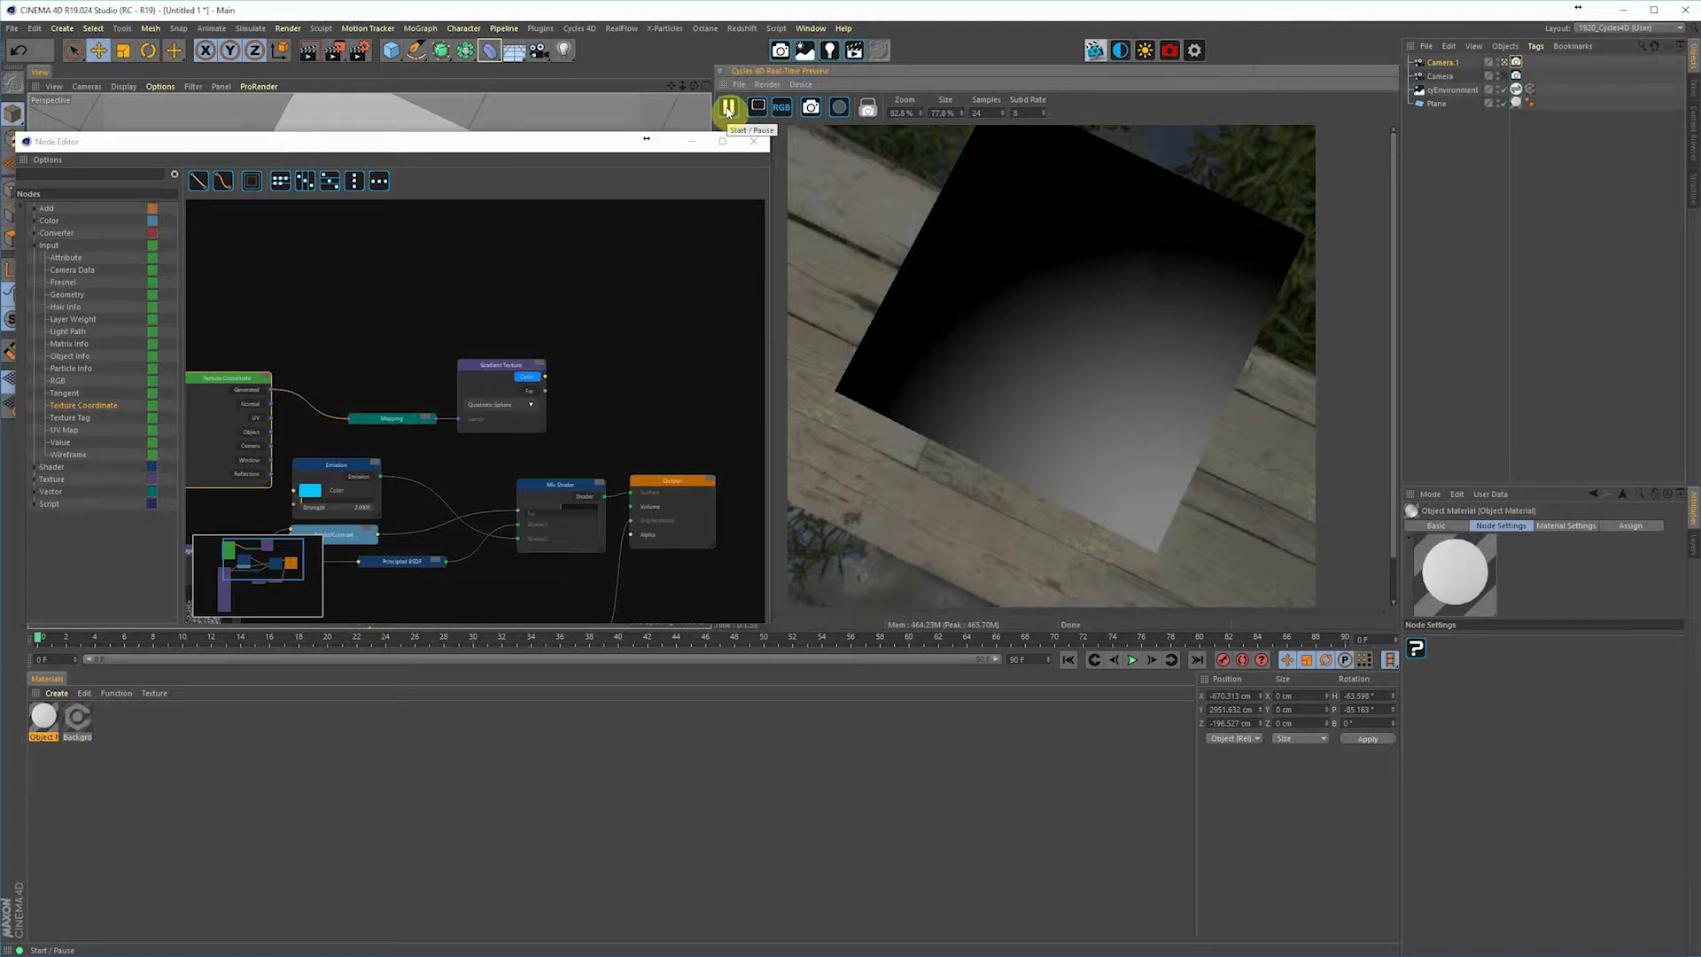
{"action": "left_click", "coordinate": [728, 107]}
- Connect the Texture Coordinate's Object output to Mapping, then collapse the coordinate node and line up the gradient nodes
{"action": "left_click_drag", "start_coordinate": [270, 432], "coordinate": [350, 418]}
{"action": "left_click", "coordinate": [730, 107]}
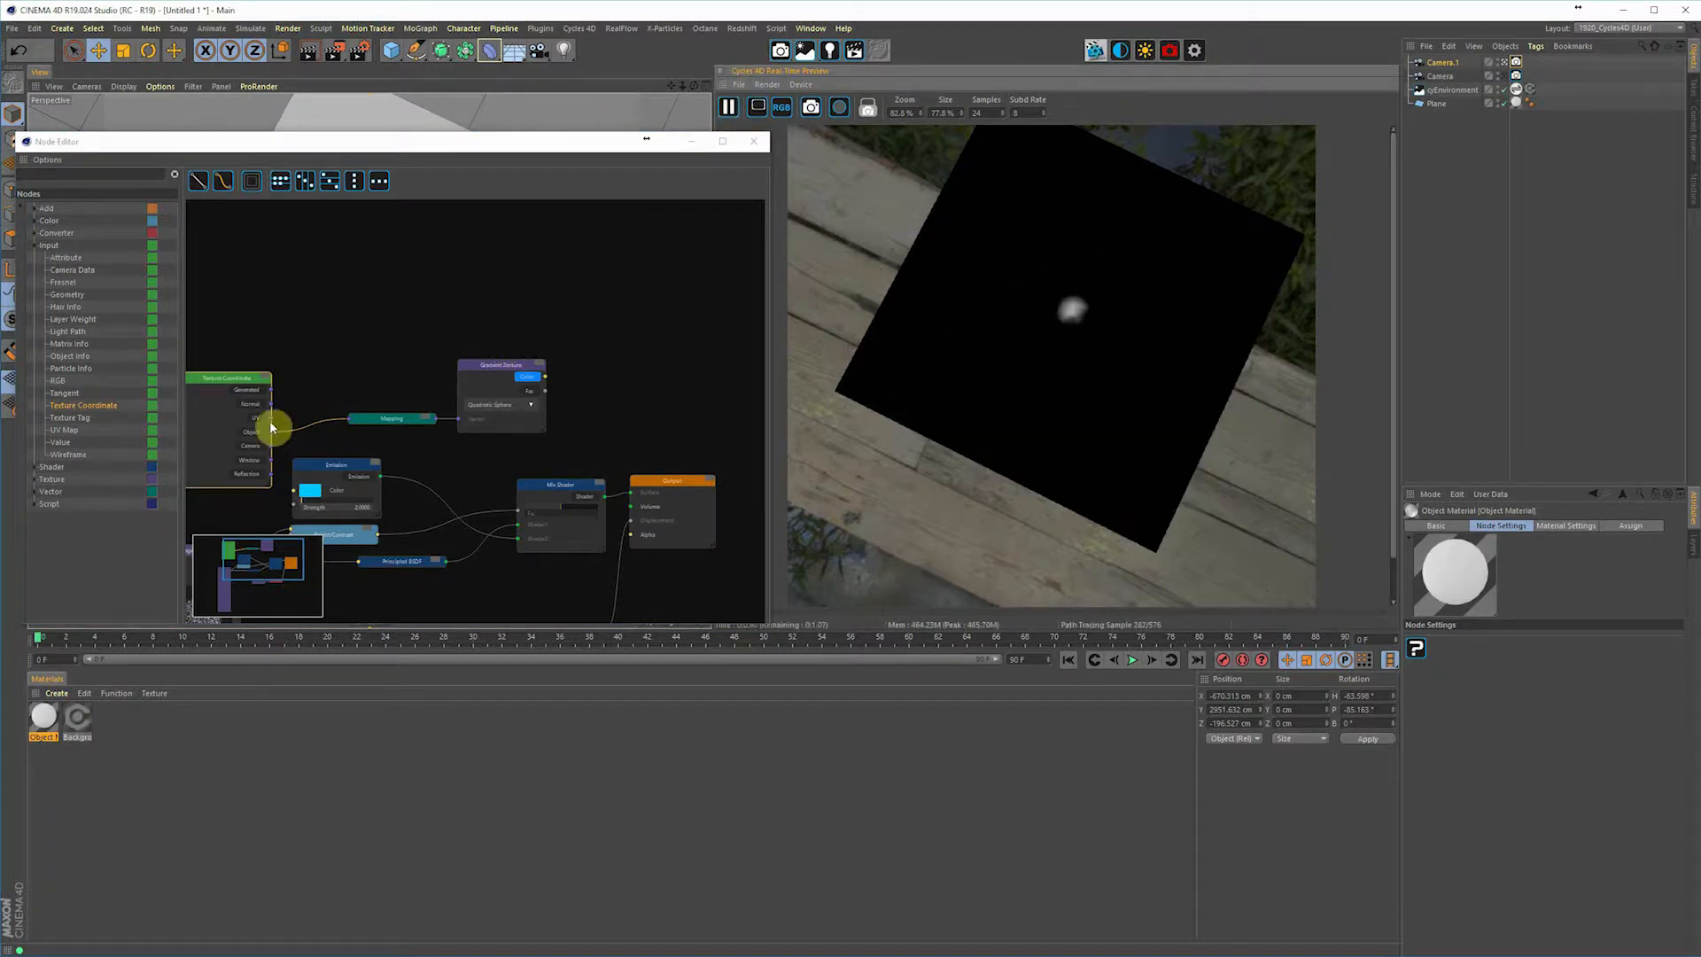
{"action": "double_click", "coordinate": [227, 381]}
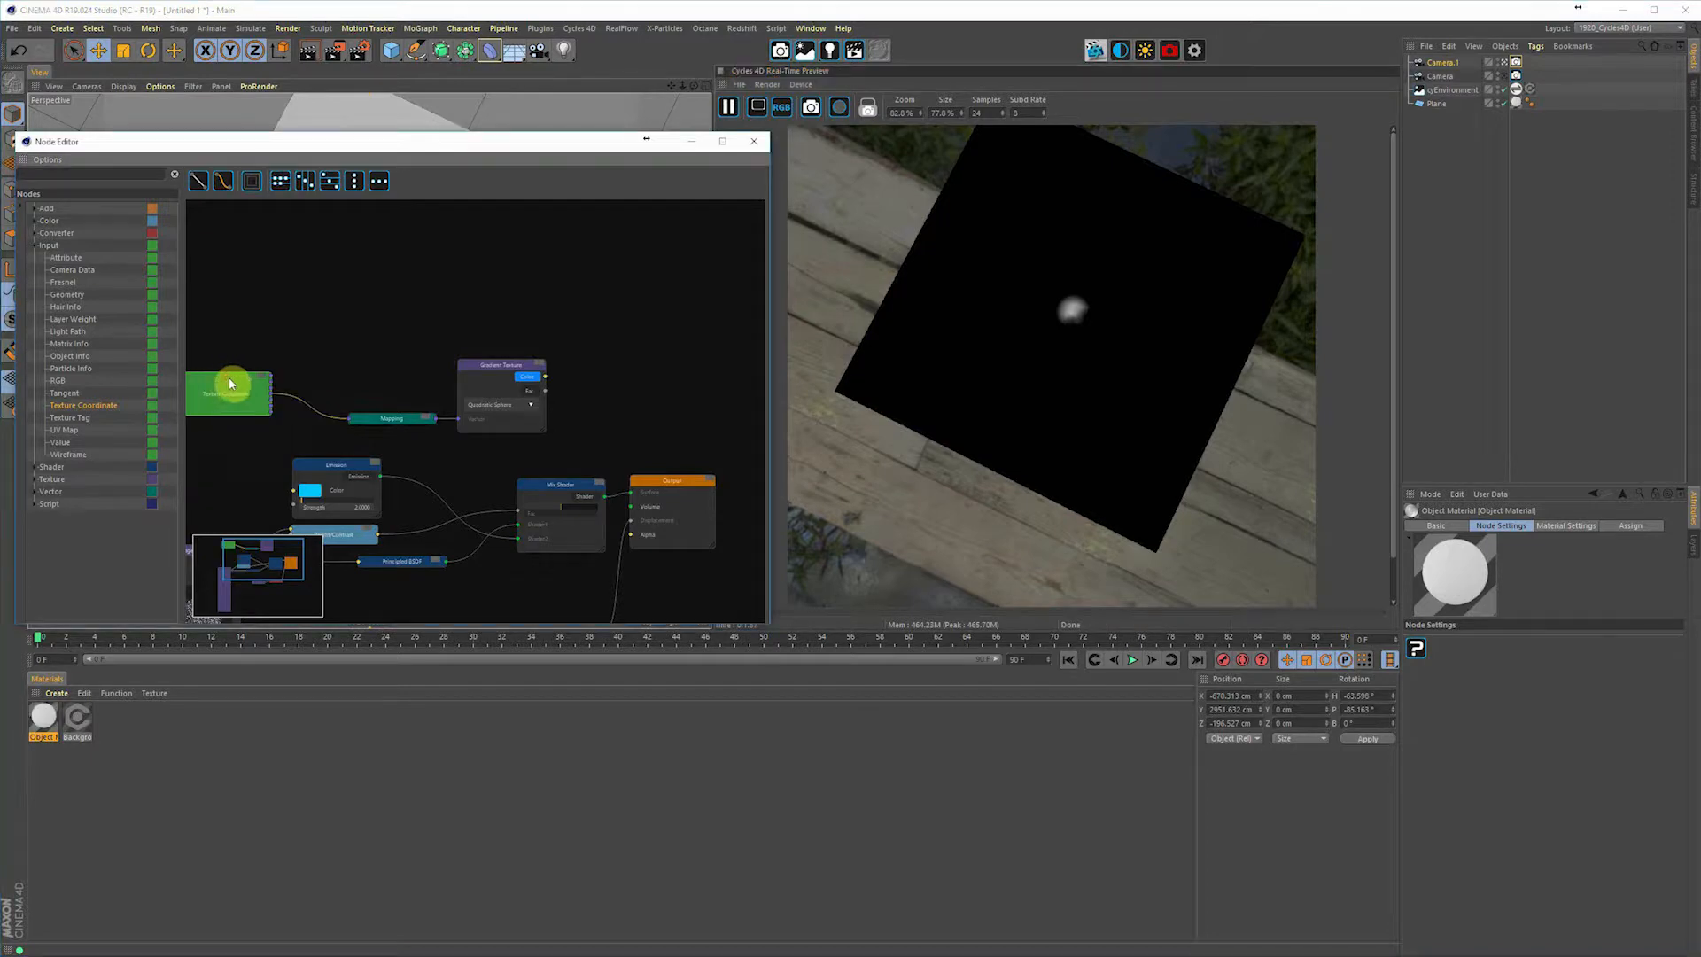
{"action": "left_click_drag", "start_coordinate": [262, 387], "coordinate": [361, 391]}
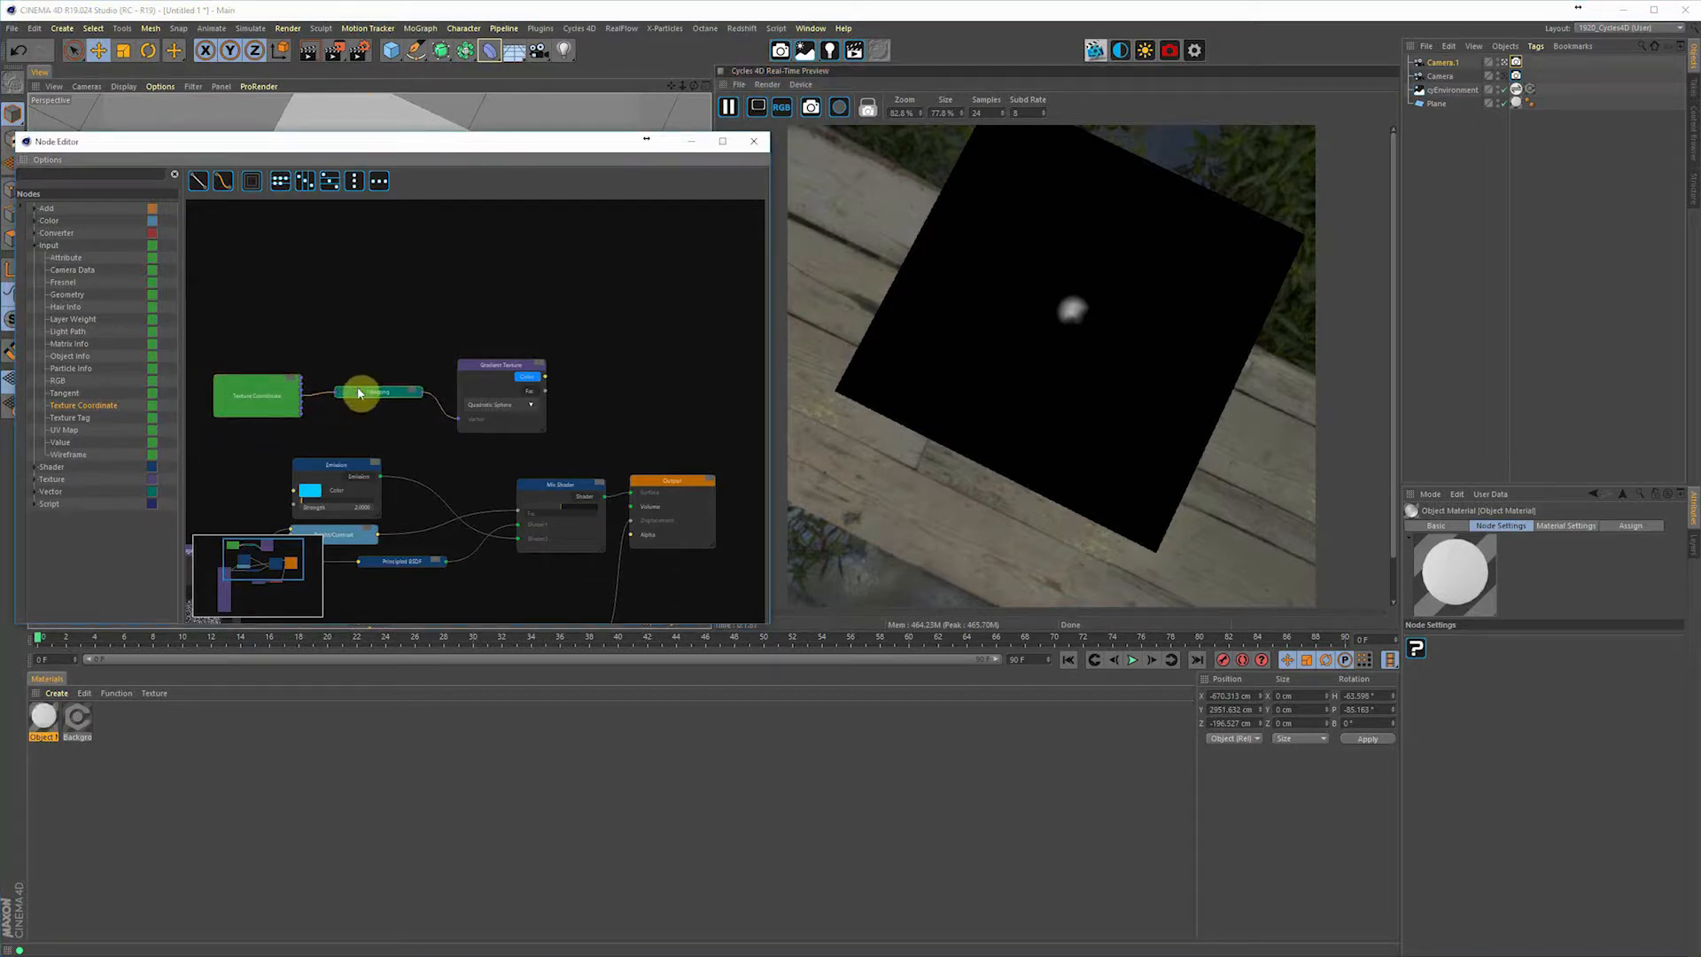
{"action": "left_click_drag", "start_coordinate": [519, 364], "coordinate": [534, 361]}
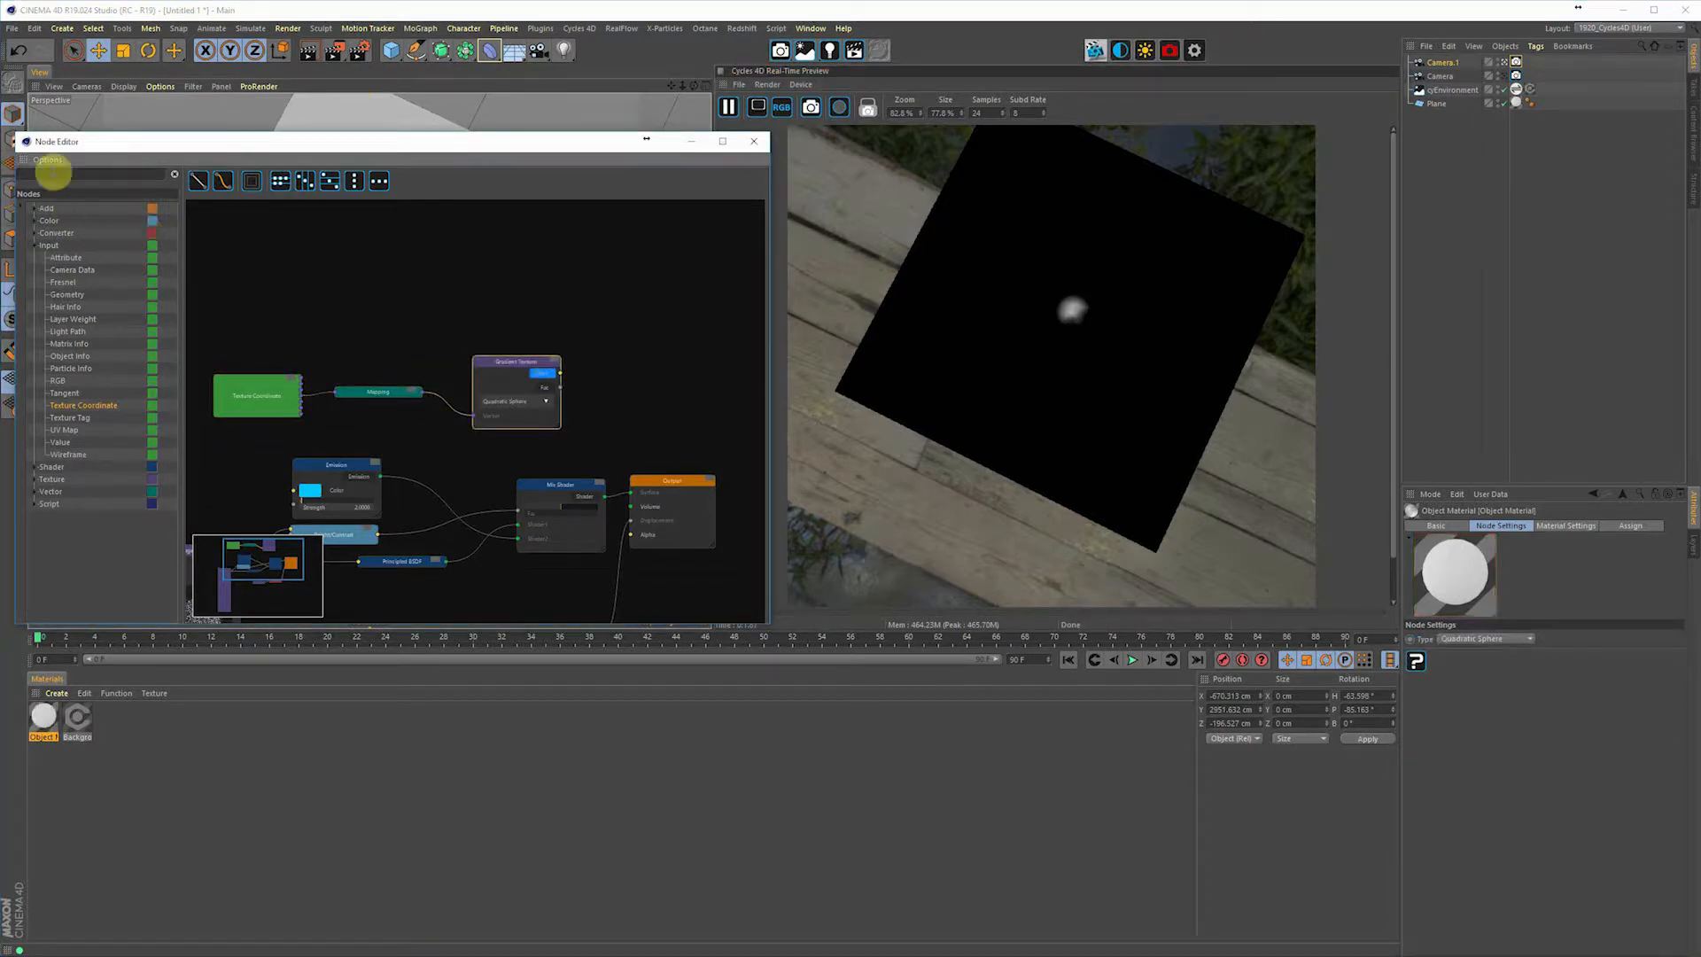
- Add a Color Ramp node after the Gradient Texture, feed it the gradient's Color output, and preview the ramp's Color output
{"action": "left_click", "coordinate": [71, 174]}
{"action": "type", "text": "colo"}
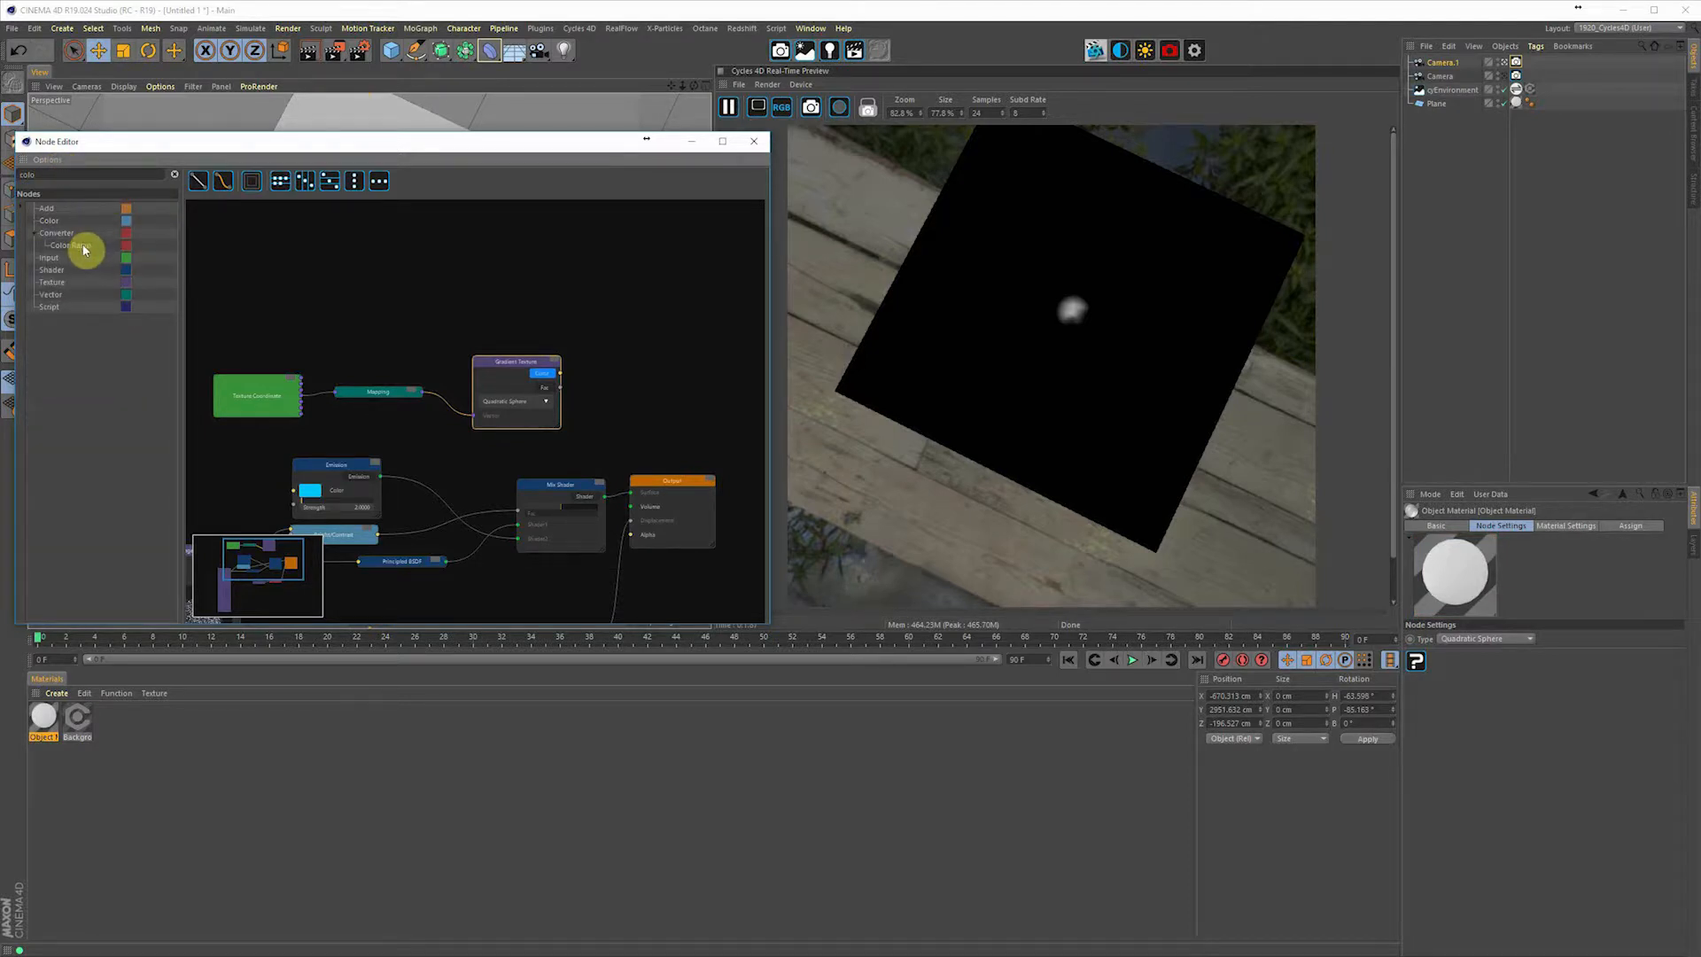
{"action": "left_click_drag", "start_coordinate": [87, 244], "coordinate": [595, 415]}
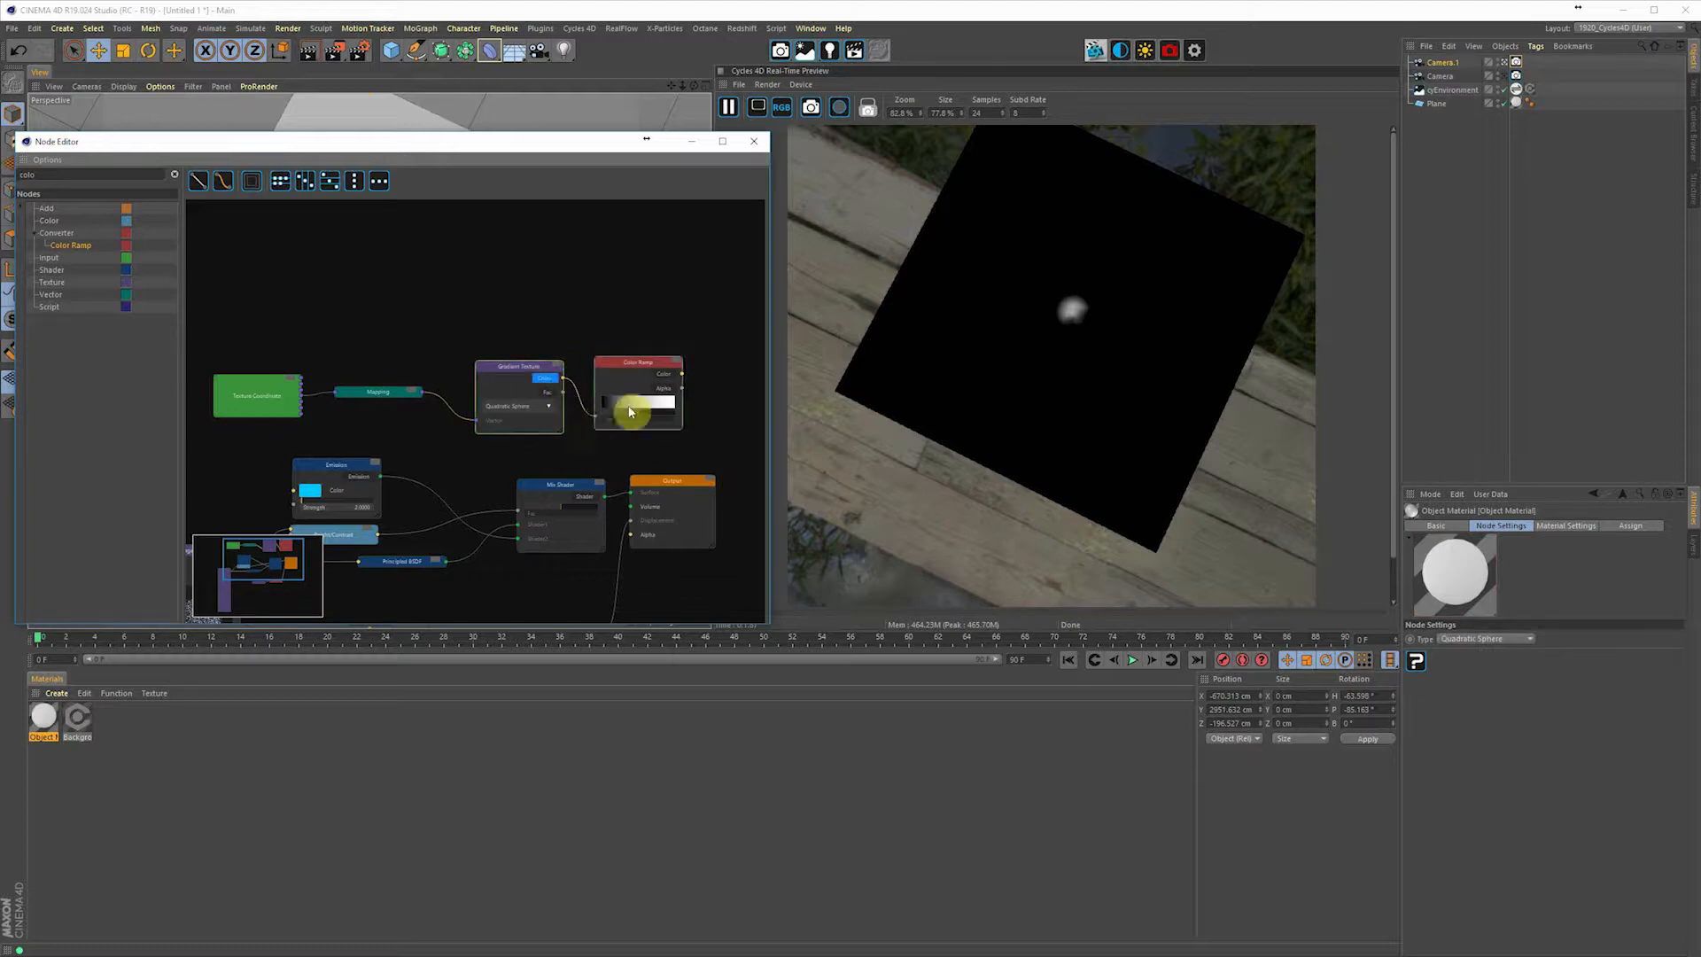
{"action": "left_click", "coordinate": [663, 381]}
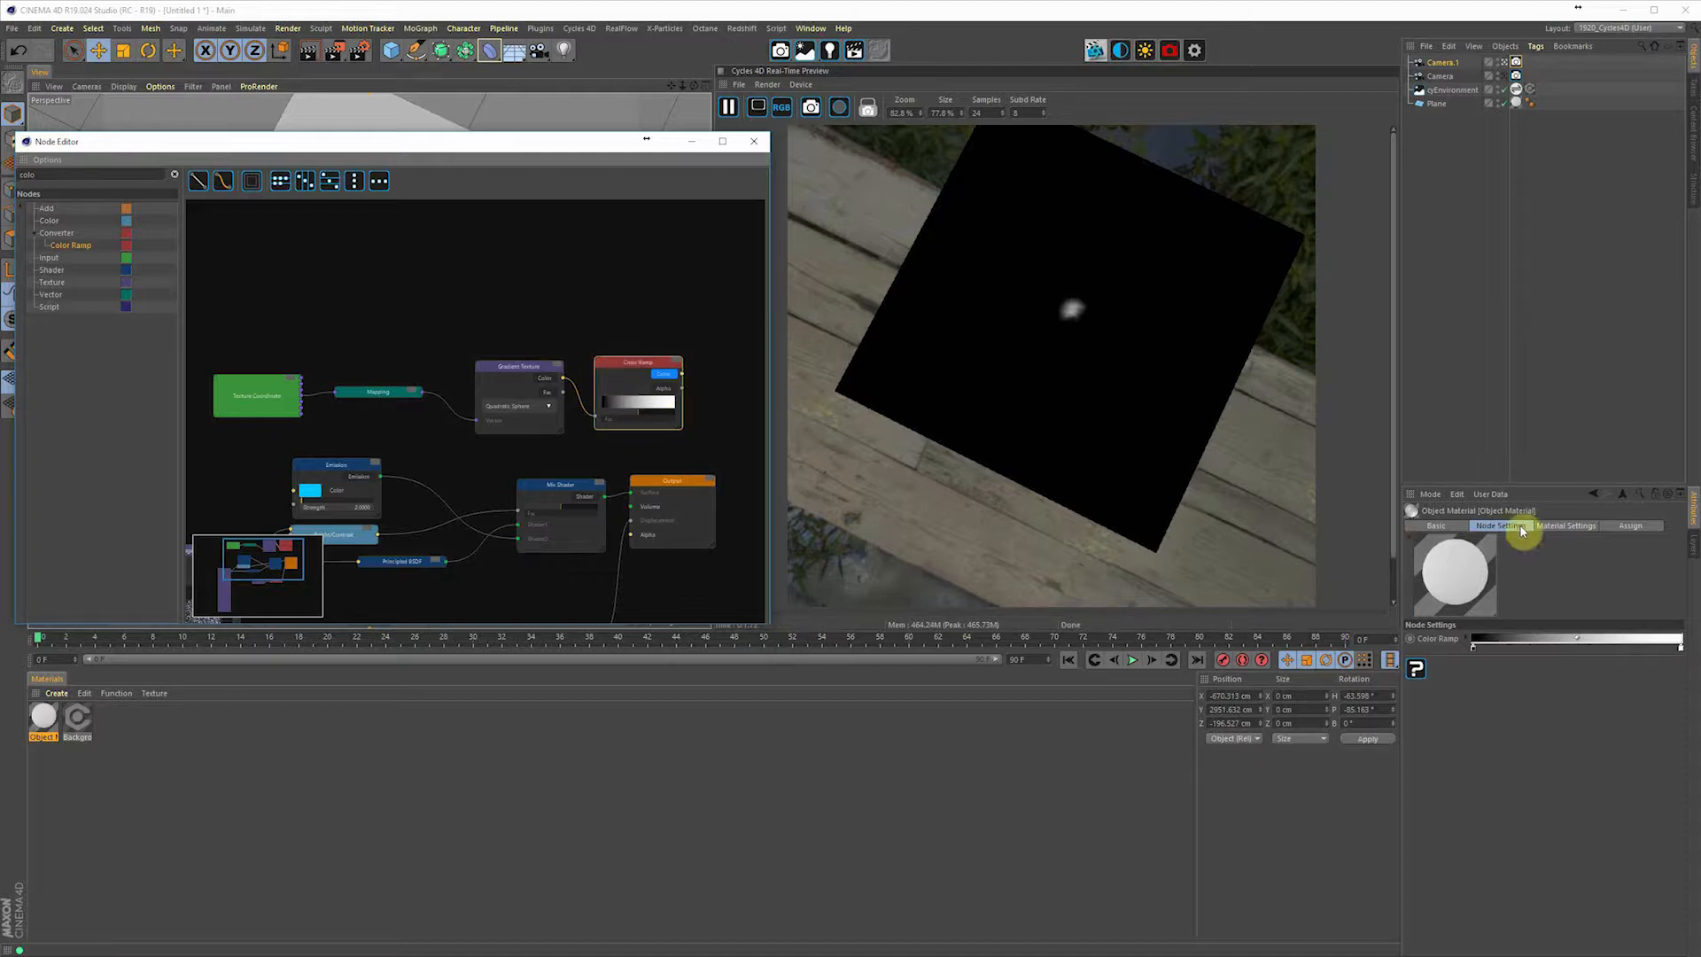
- Try moving the Color Ramp's white knot to about the middle of the ramp, then return it to the end
{"action": "left_click_drag", "start_coordinate": [1680, 653], "coordinate": [1573, 663]}
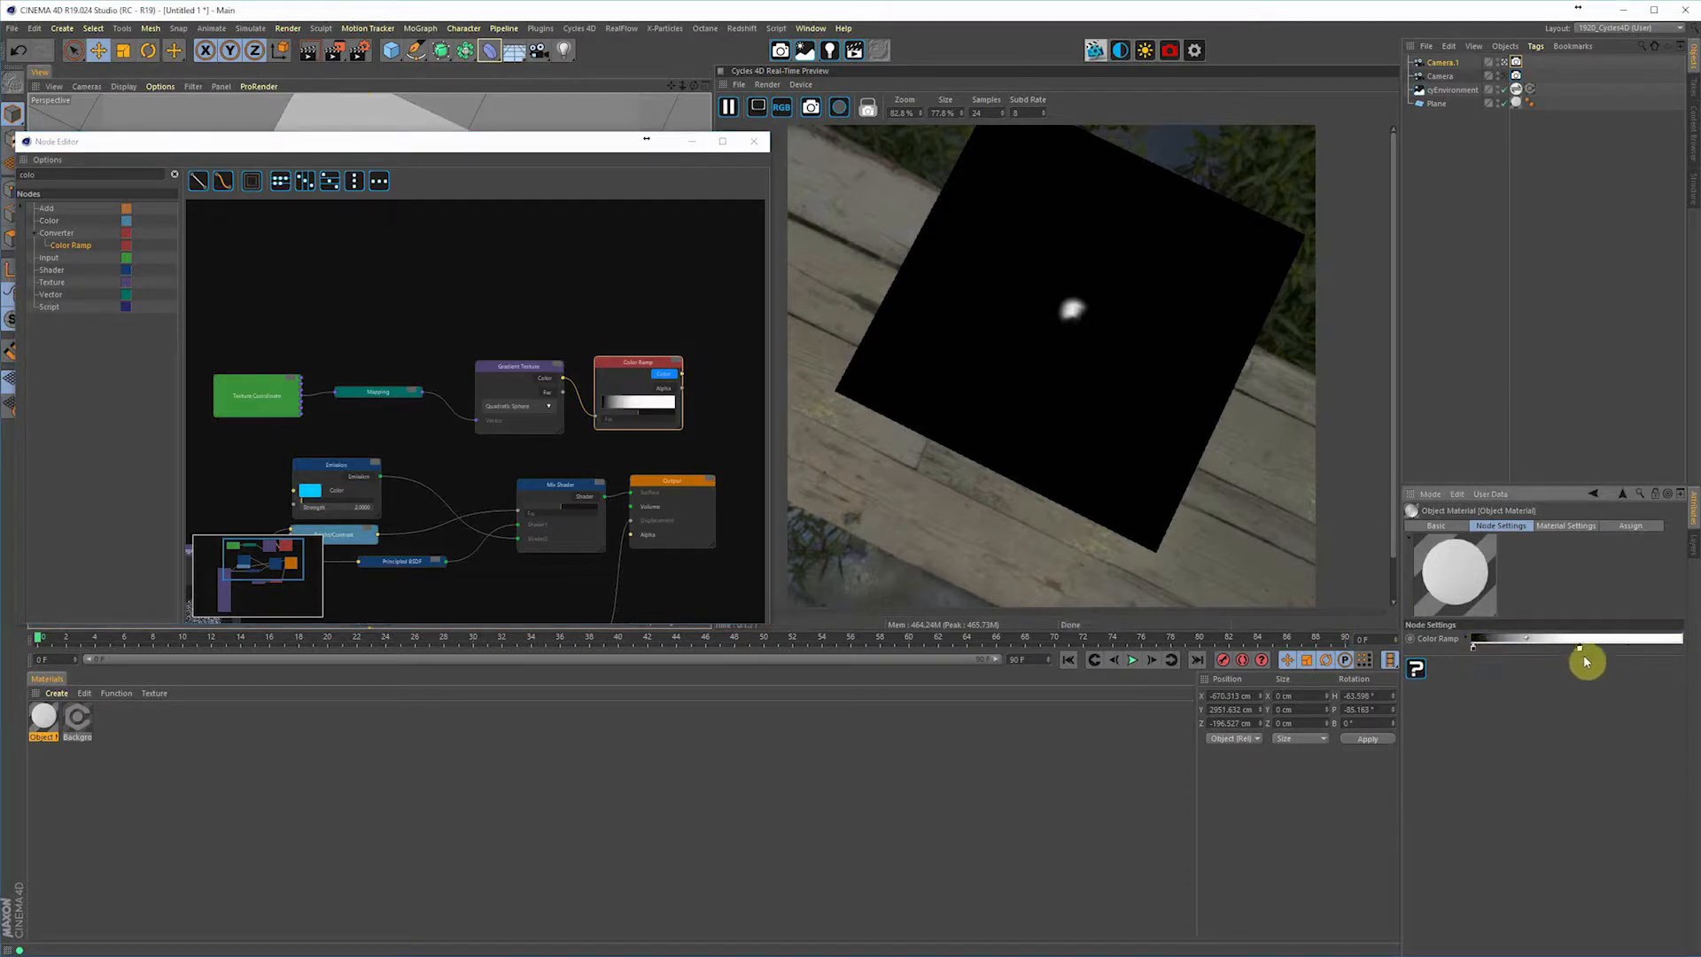
{"action": "left_click_drag", "start_coordinate": [1585, 654], "coordinate": [1694, 651]}
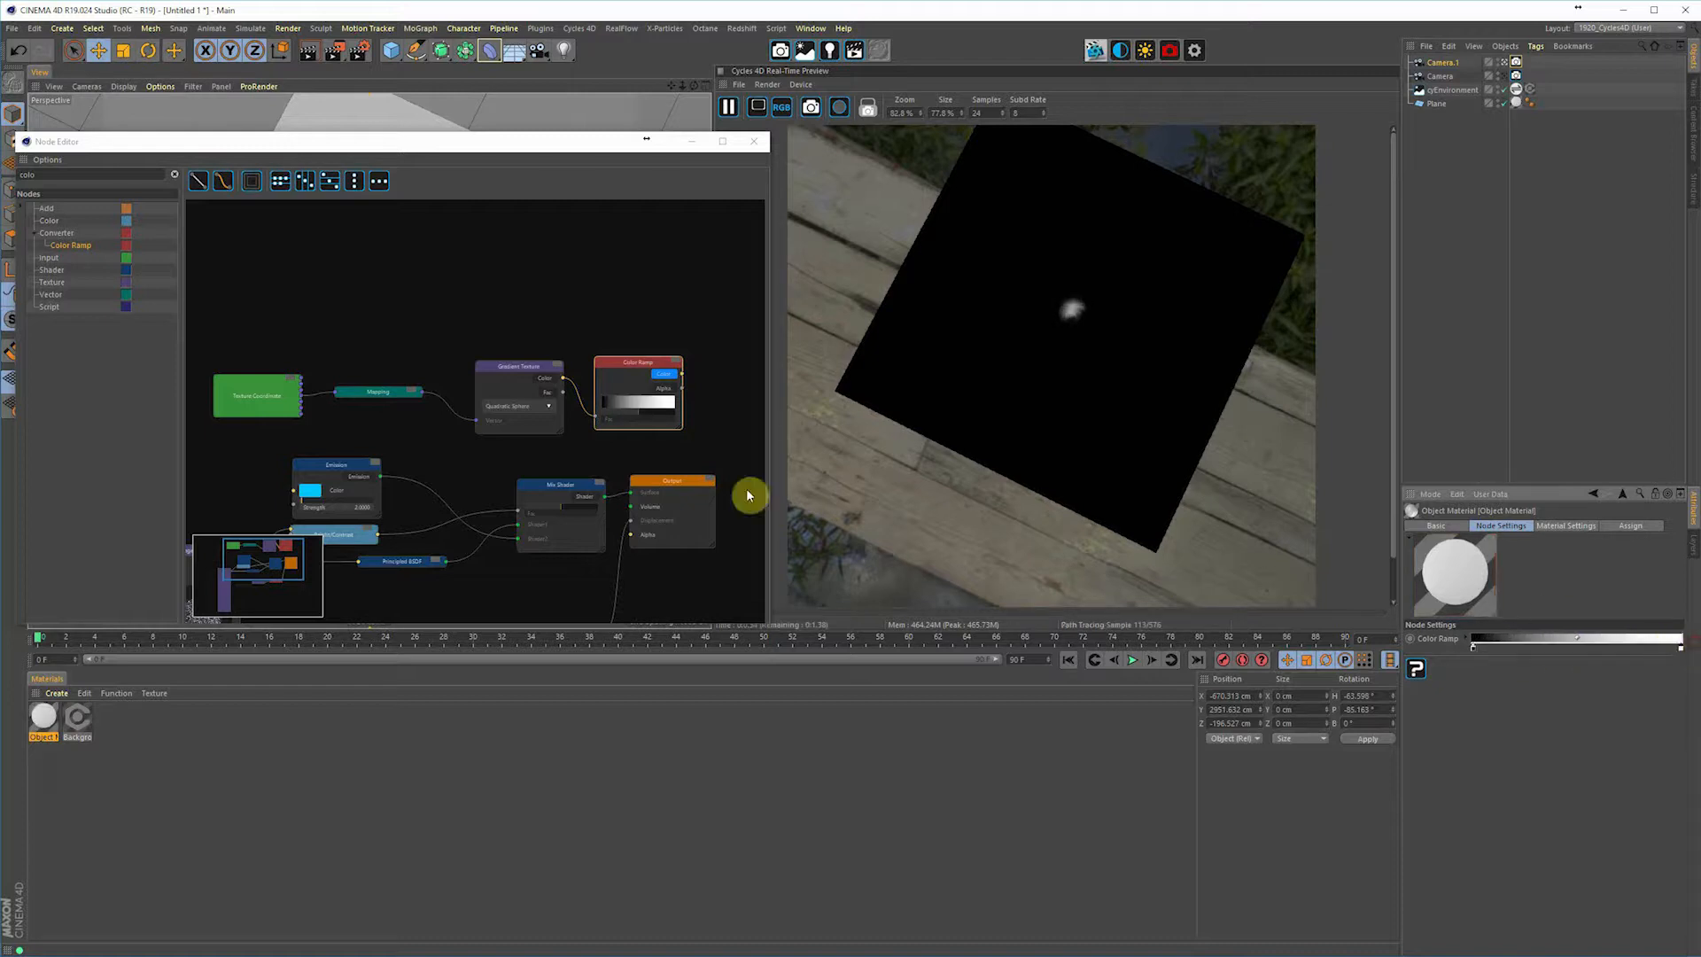
- Set the Mapping node's scale to 2 on X, Y and Z, restart the real-time preview, and lower the Node Editor to uncover the viewport
{"action": "left_click", "coordinate": [390, 396]}
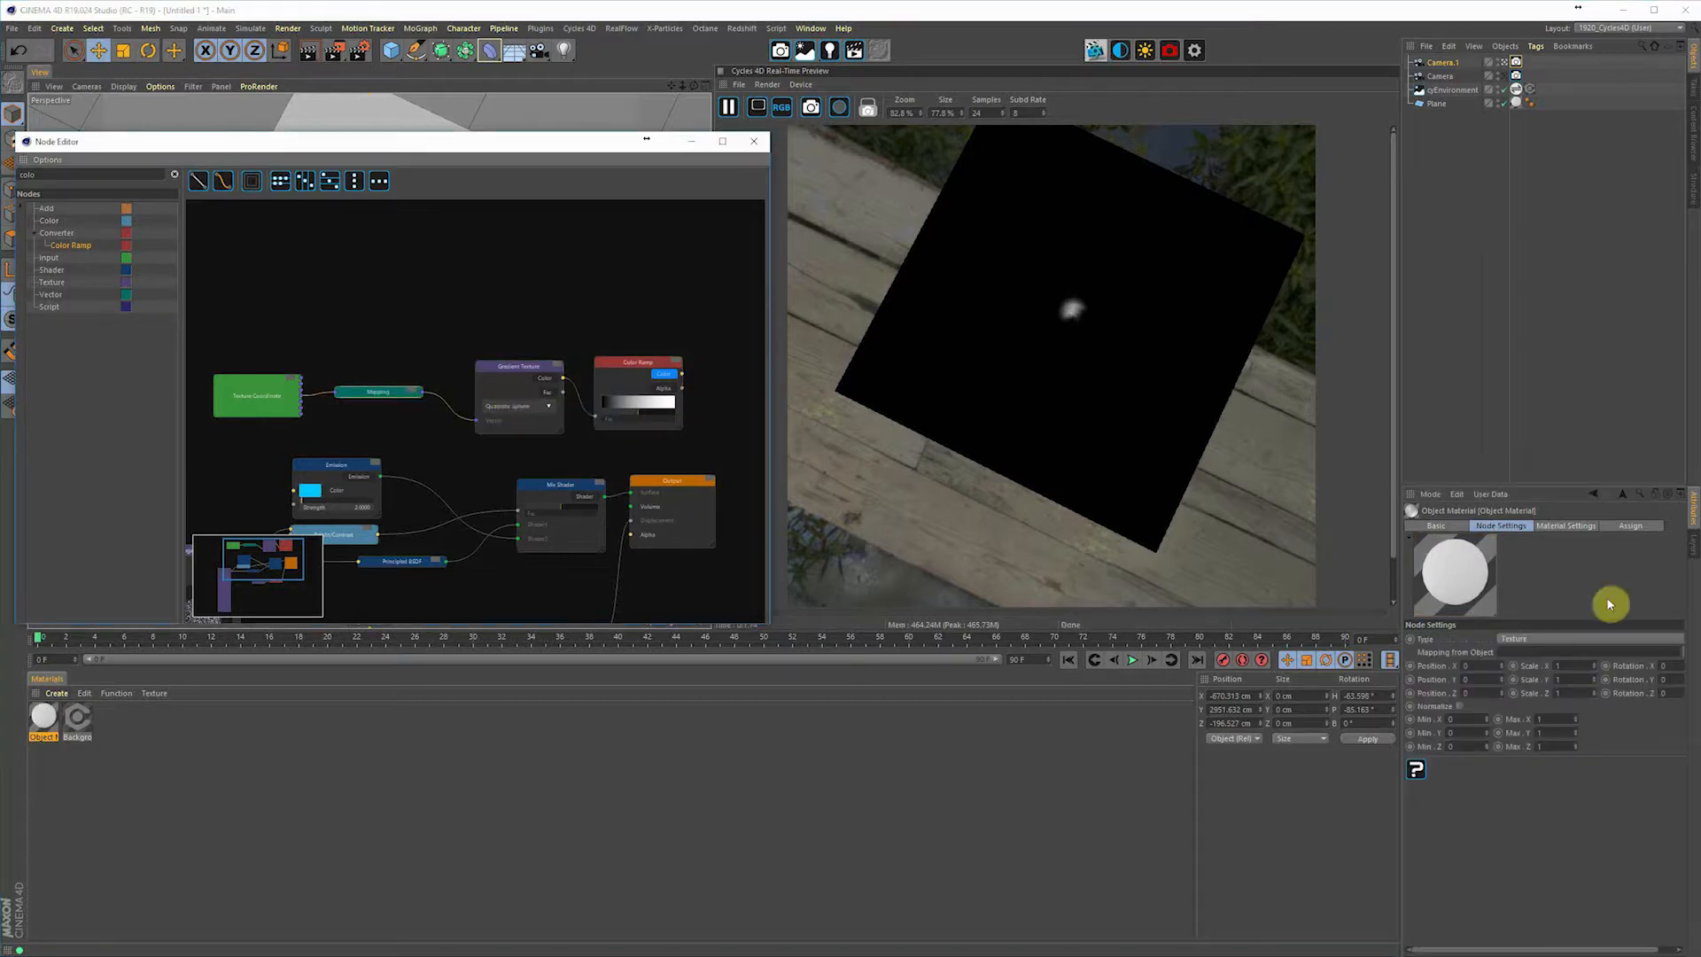
{"action": "left_click", "coordinate": [1575, 666]}
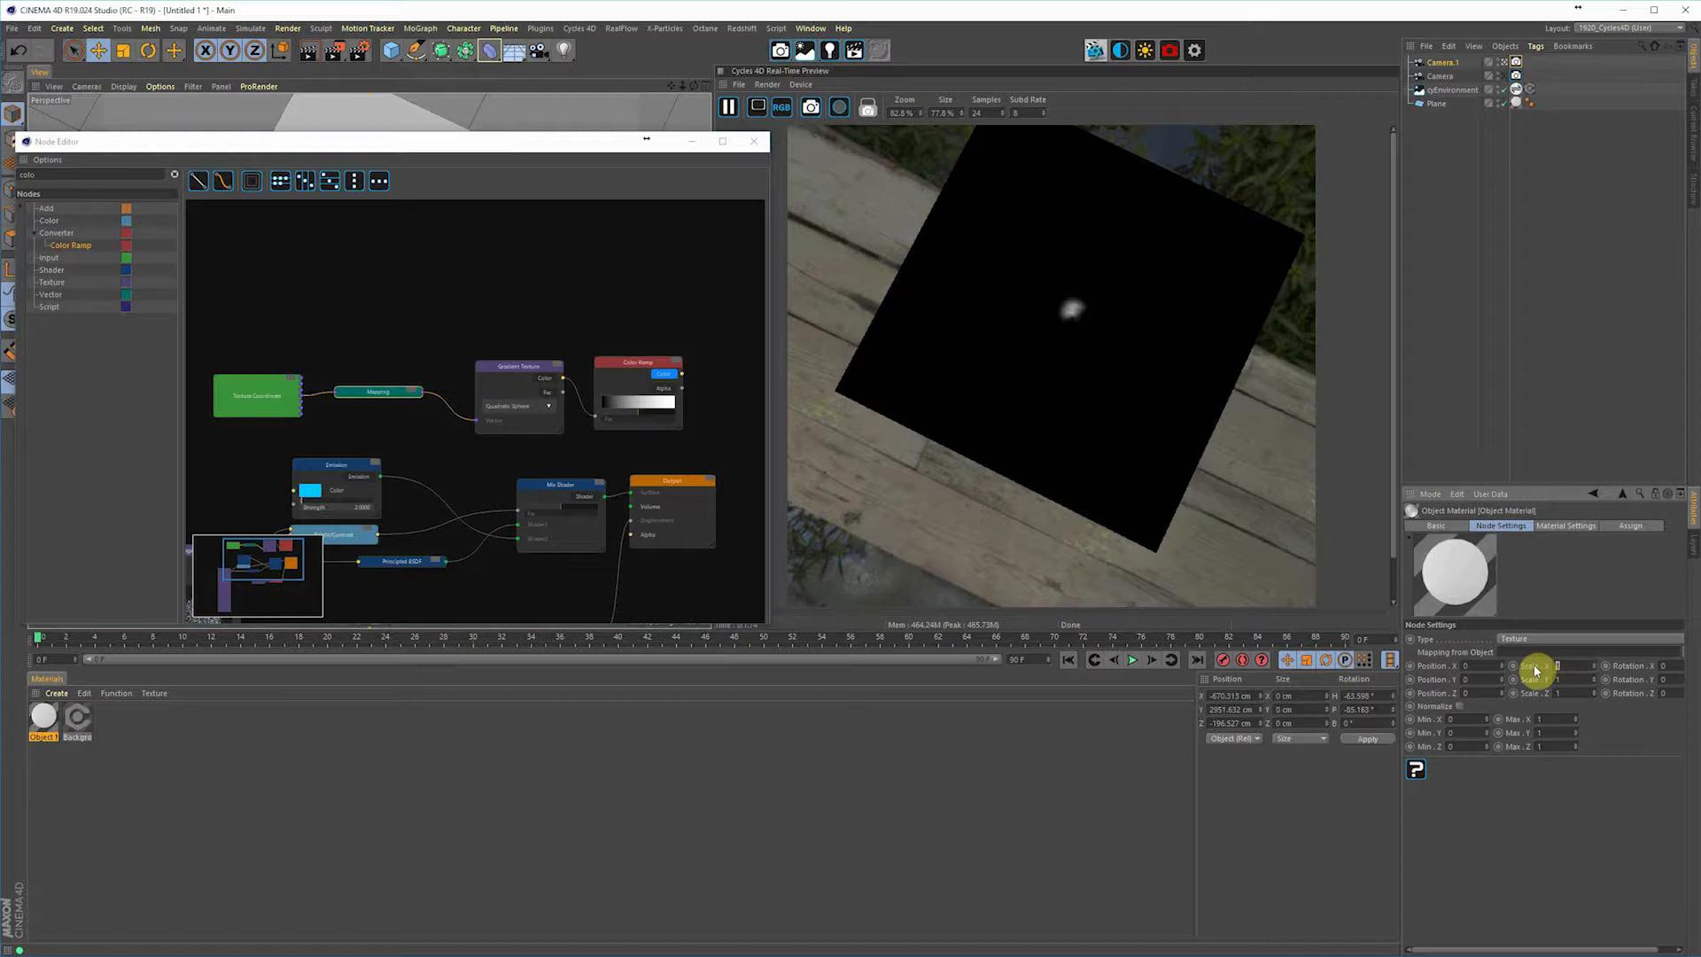
{"action": "type", "text": "2"}
{"action": "key", "text": "Tab"}
{"action": "type", "text": "2"}
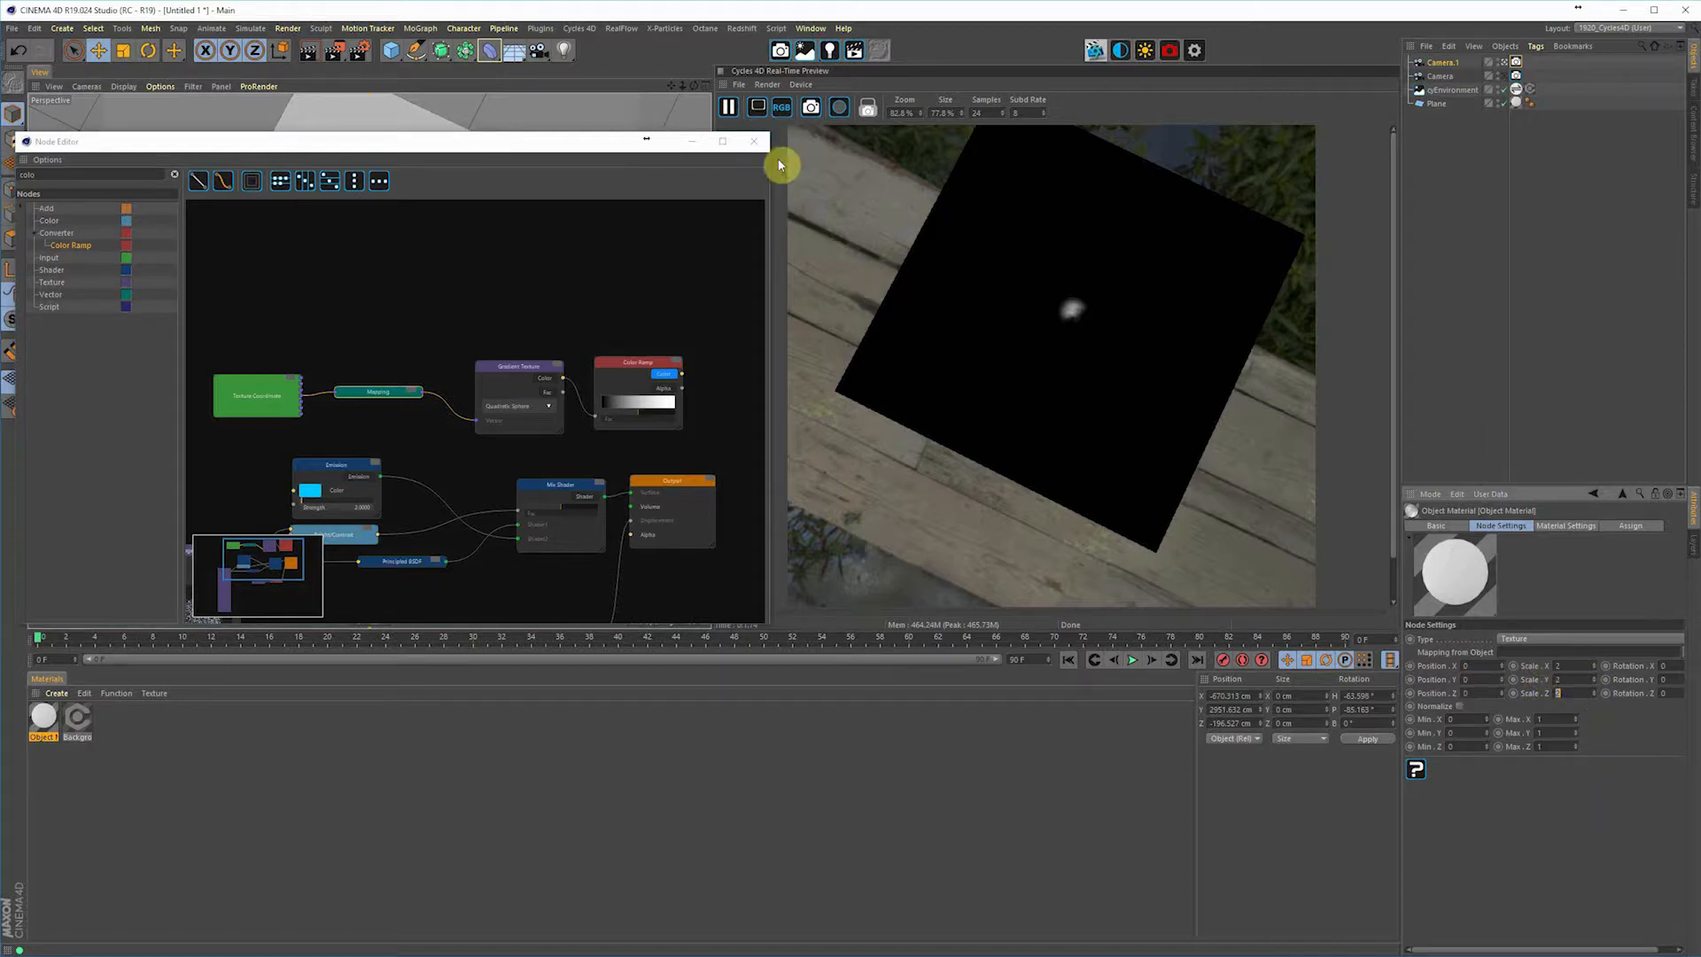
{"action": "left_click", "coordinate": [728, 106]}
{"action": "left_click", "coordinate": [730, 106]}
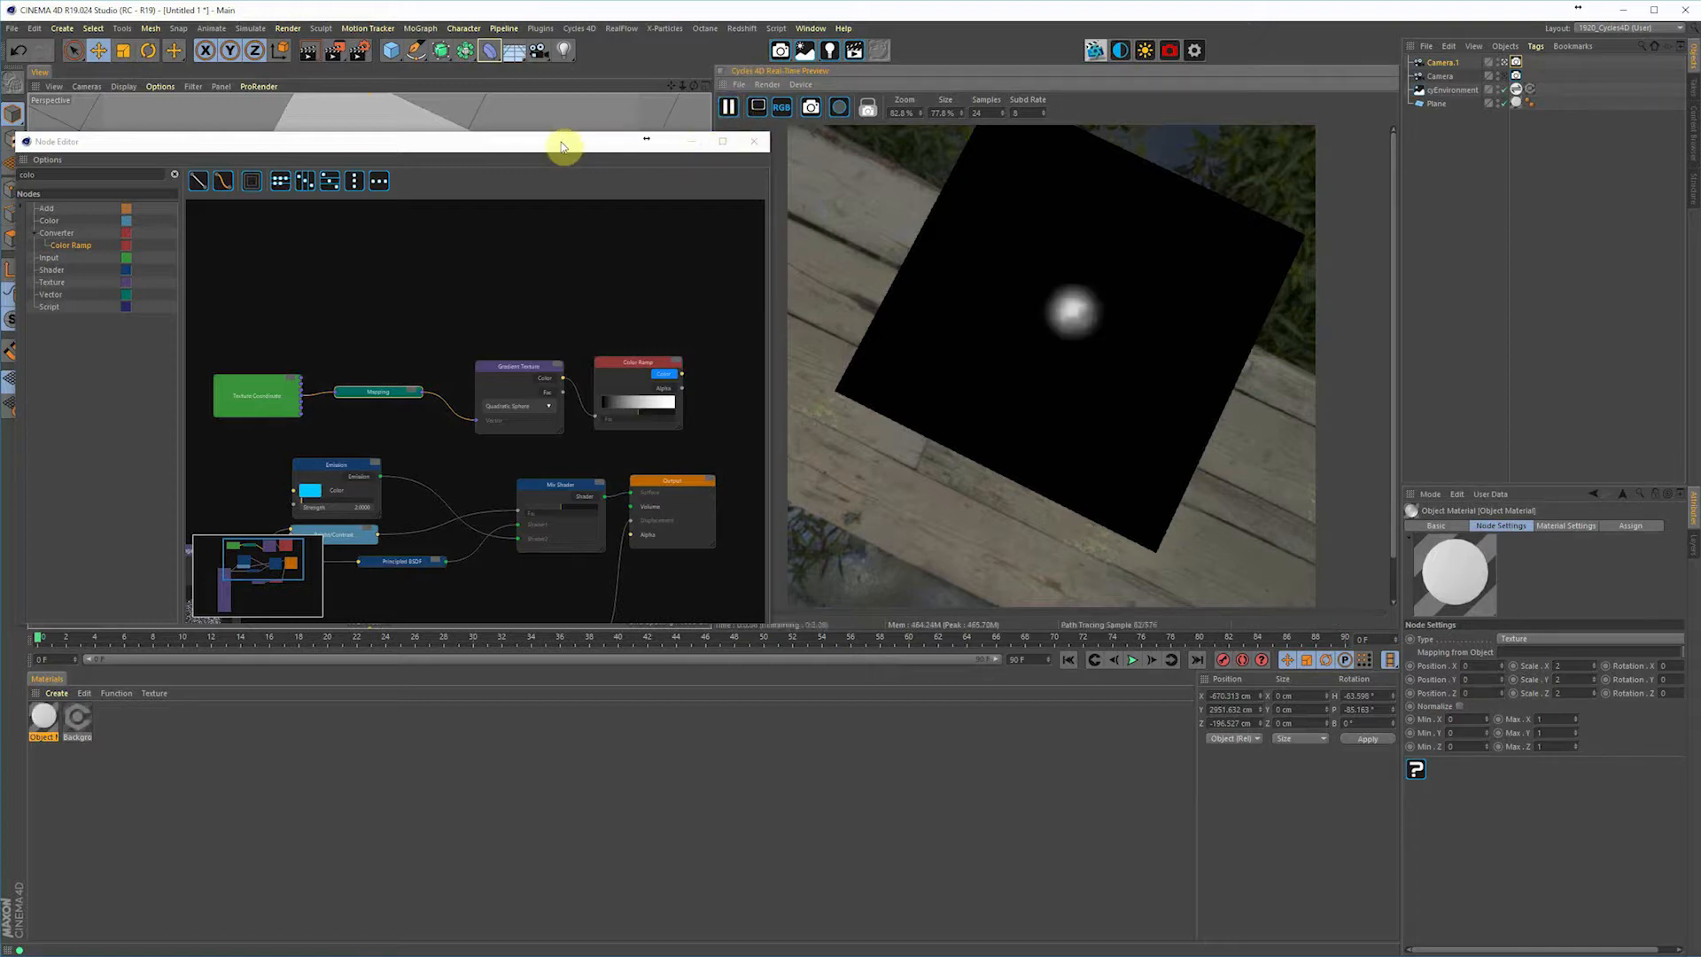
{"action": "left_click_drag", "start_coordinate": [553, 146], "coordinate": [542, 453]}
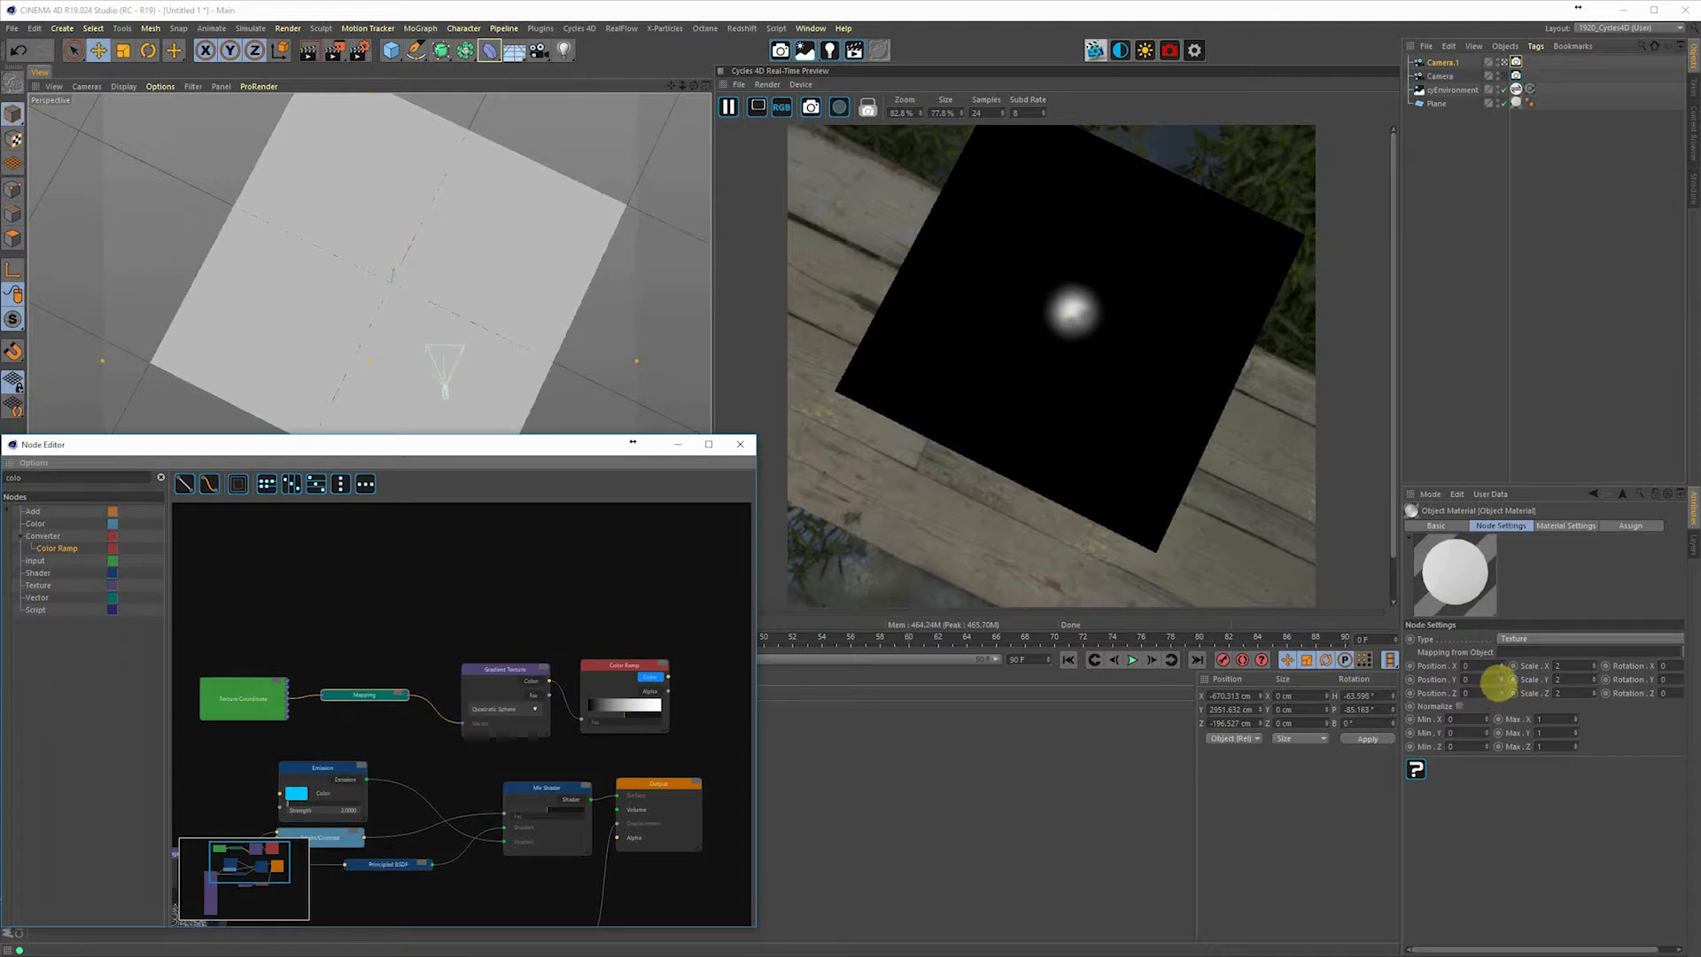
- Try shifting the gradient spot with Mapping Position X values of 0.01 and 1, restarting the real-time preview for each
{"action": "left_click", "coordinate": [1503, 666]}
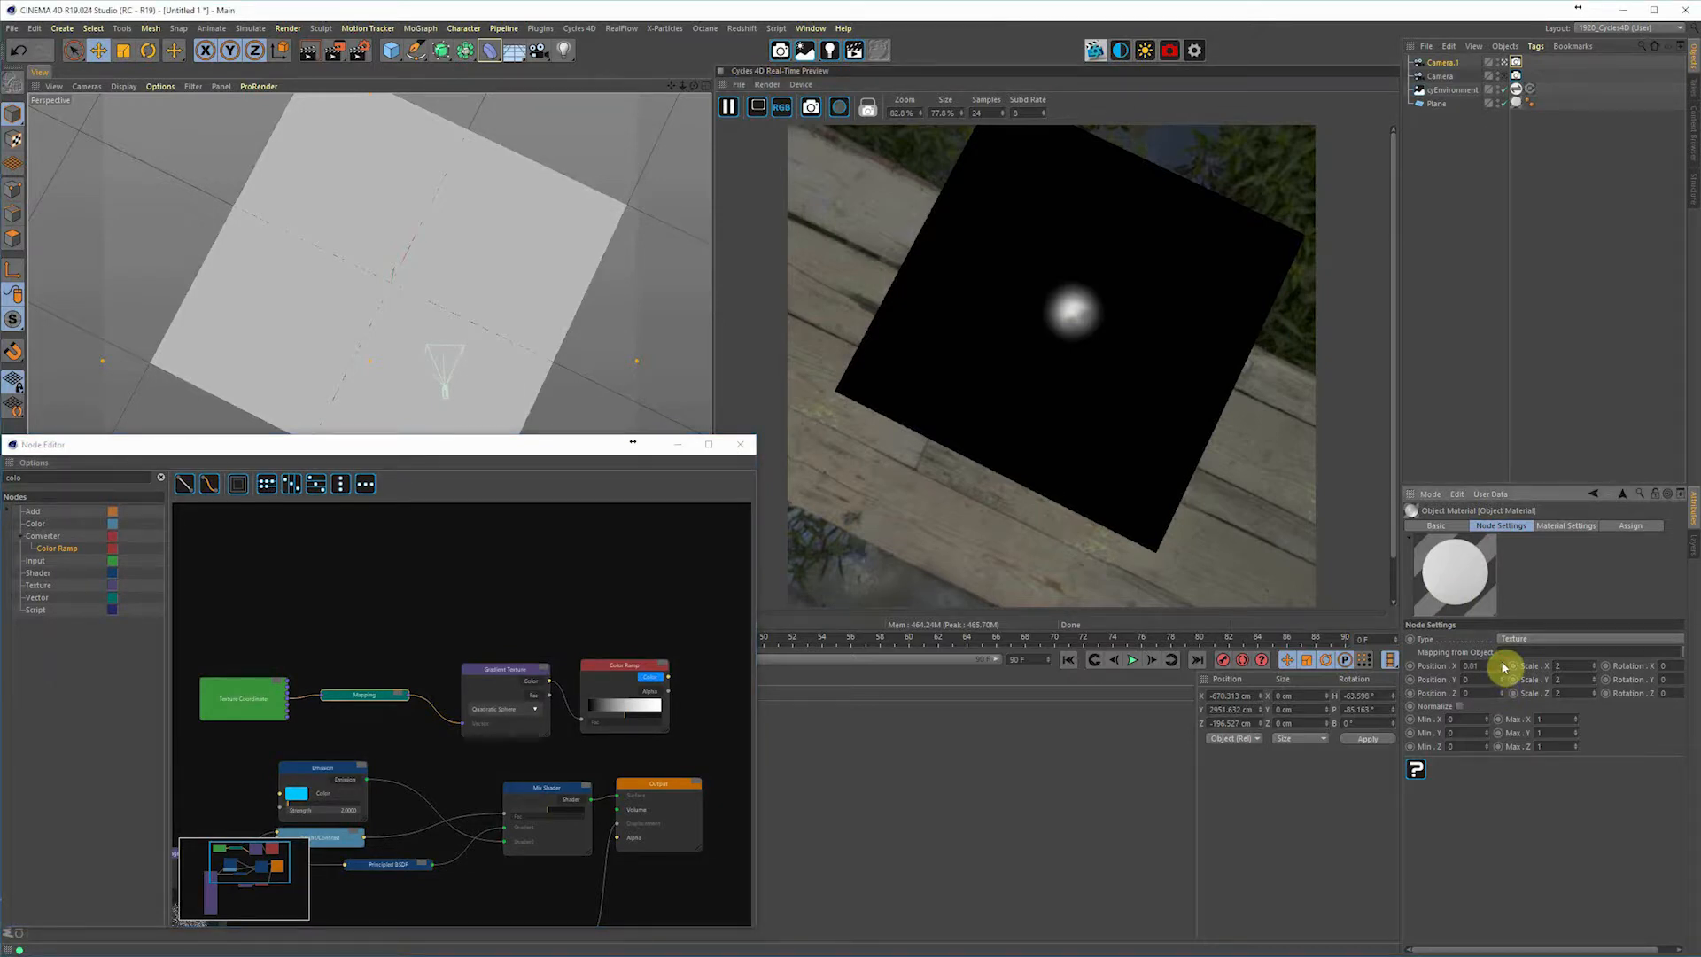
{"action": "left_click", "coordinate": [728, 107]}
{"action": "left_click", "coordinate": [728, 107]}
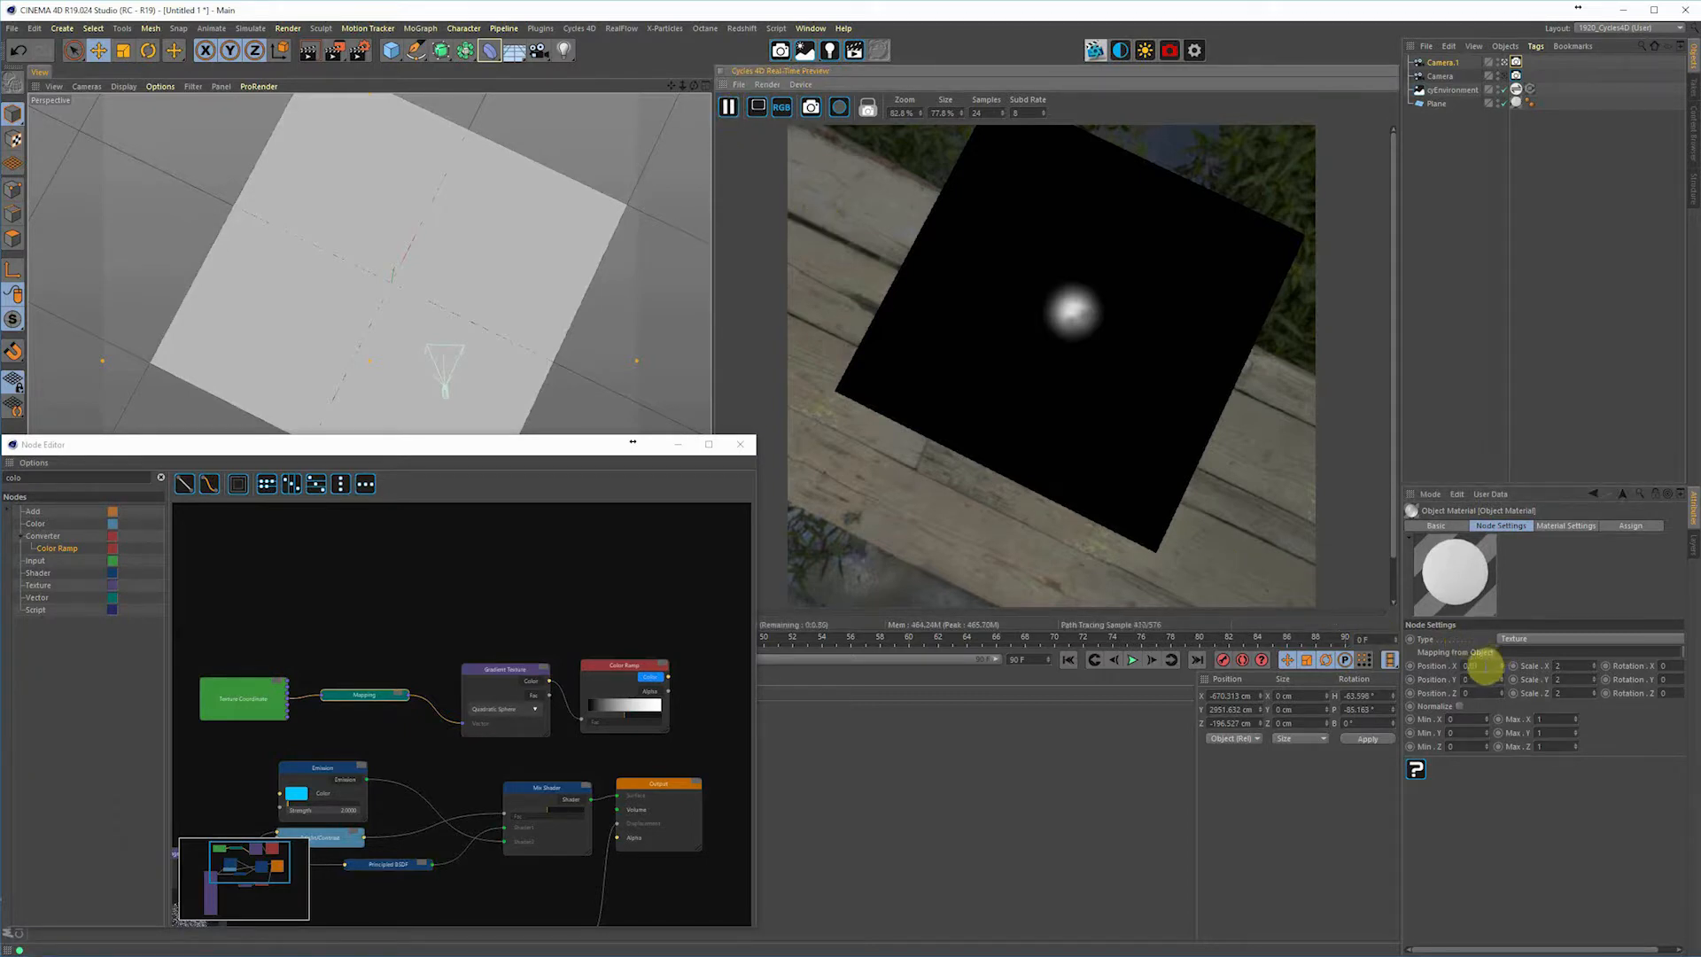
{"action": "left_click", "coordinate": [1478, 665]}
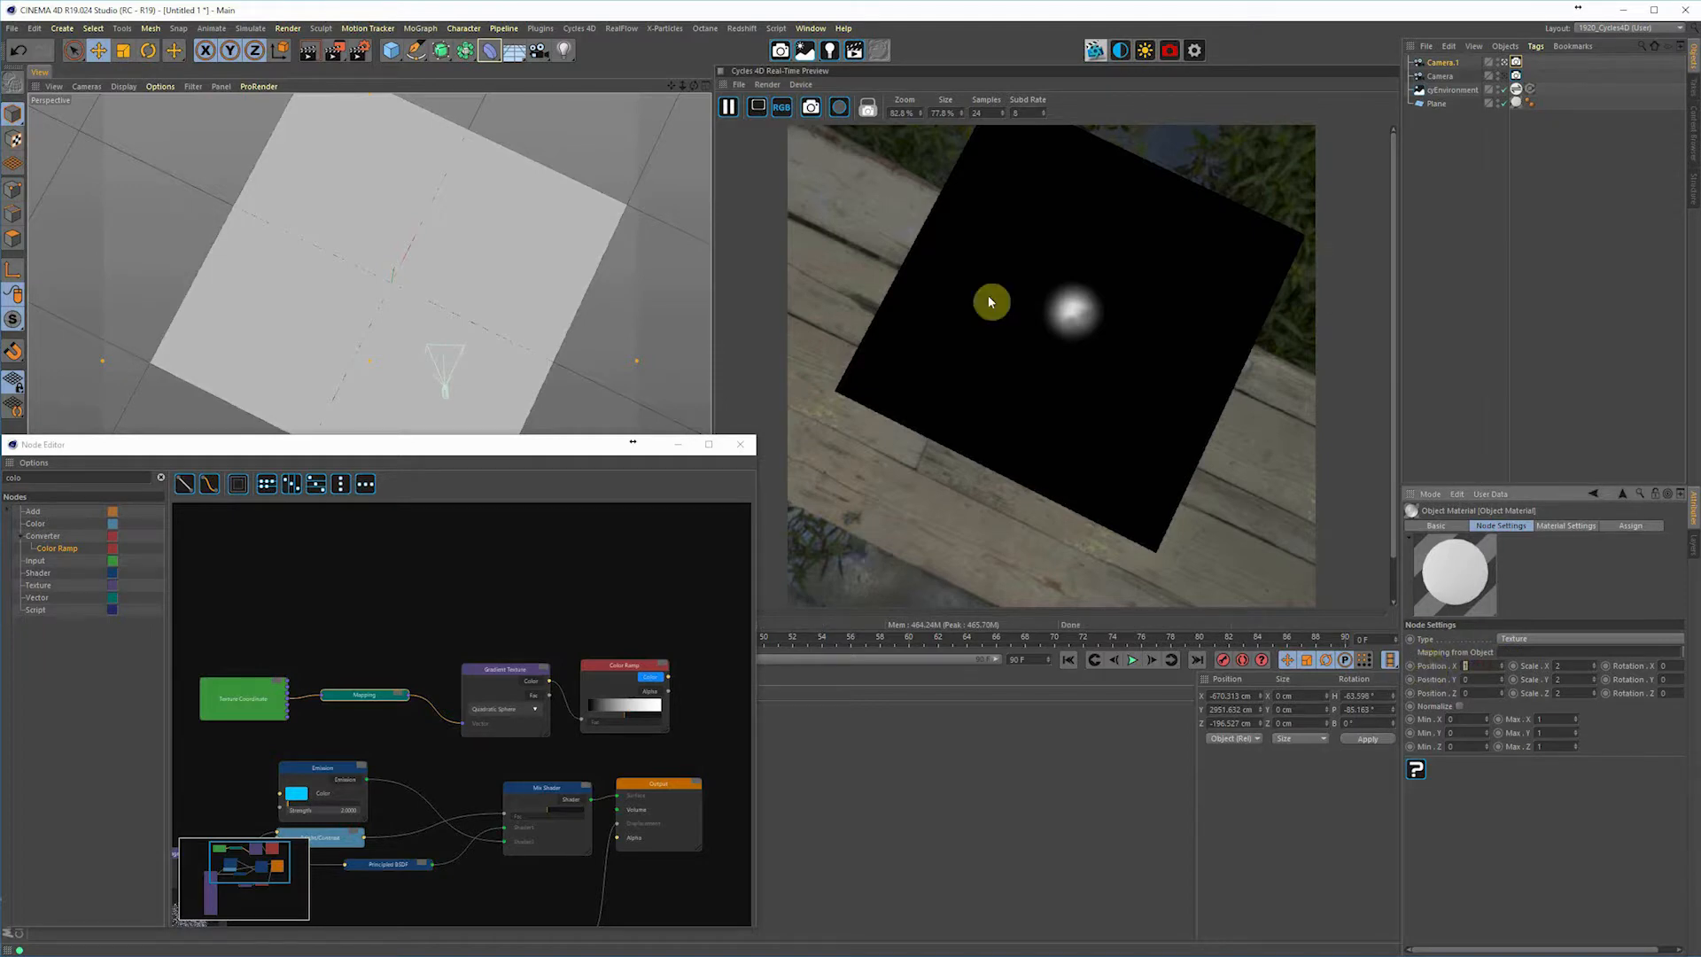
{"action": "left_click", "coordinate": [729, 108]}
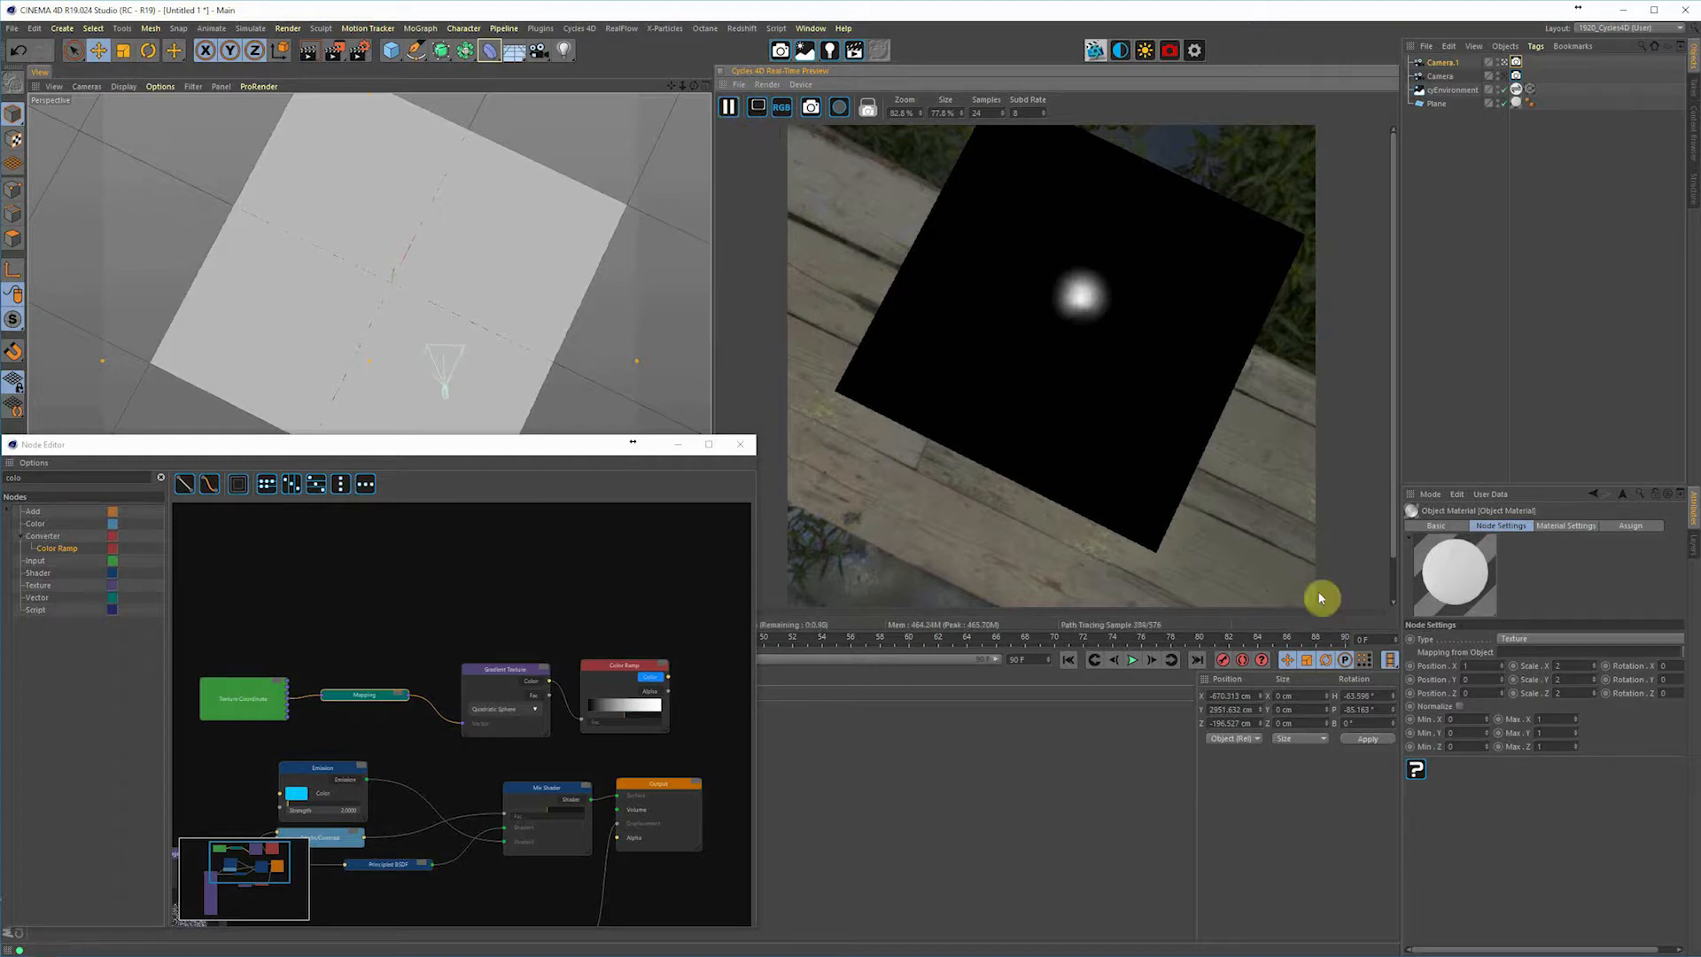
- Try Position X -2 and Position Z -2 on the Mapping node, restarting the real-time preview after each change
{"action": "left_click_drag", "start_coordinate": [1477, 667], "coordinate": [1420, 658]}
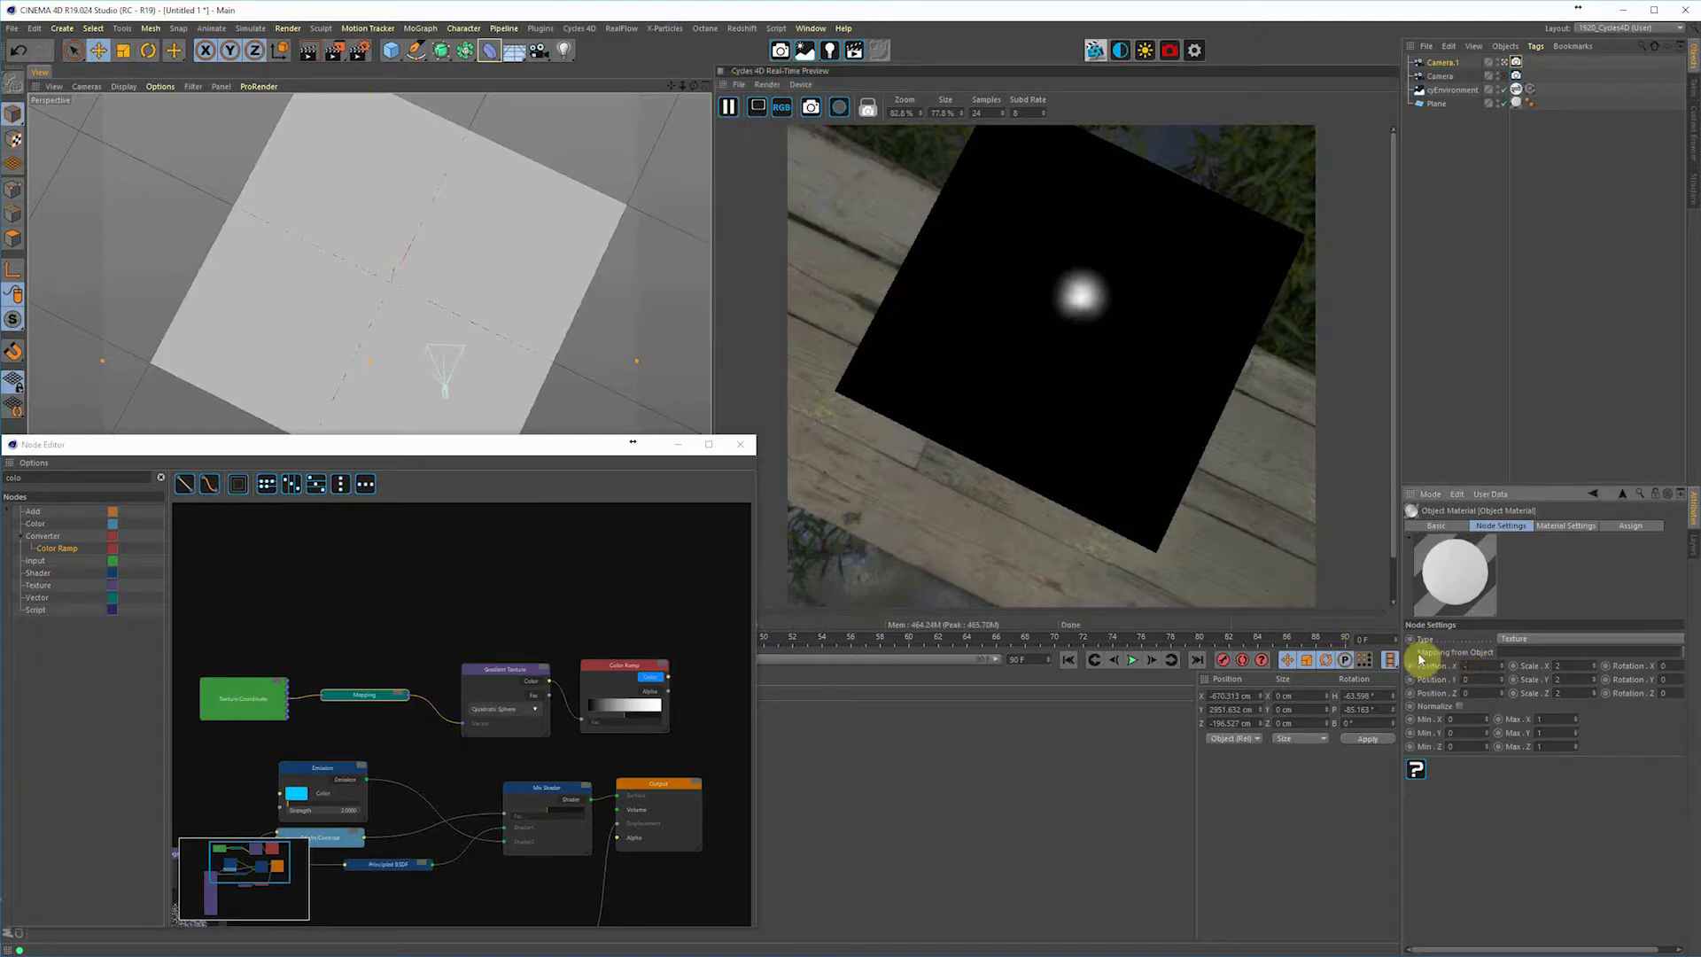
{"action": "left_click", "coordinate": [728, 107]}
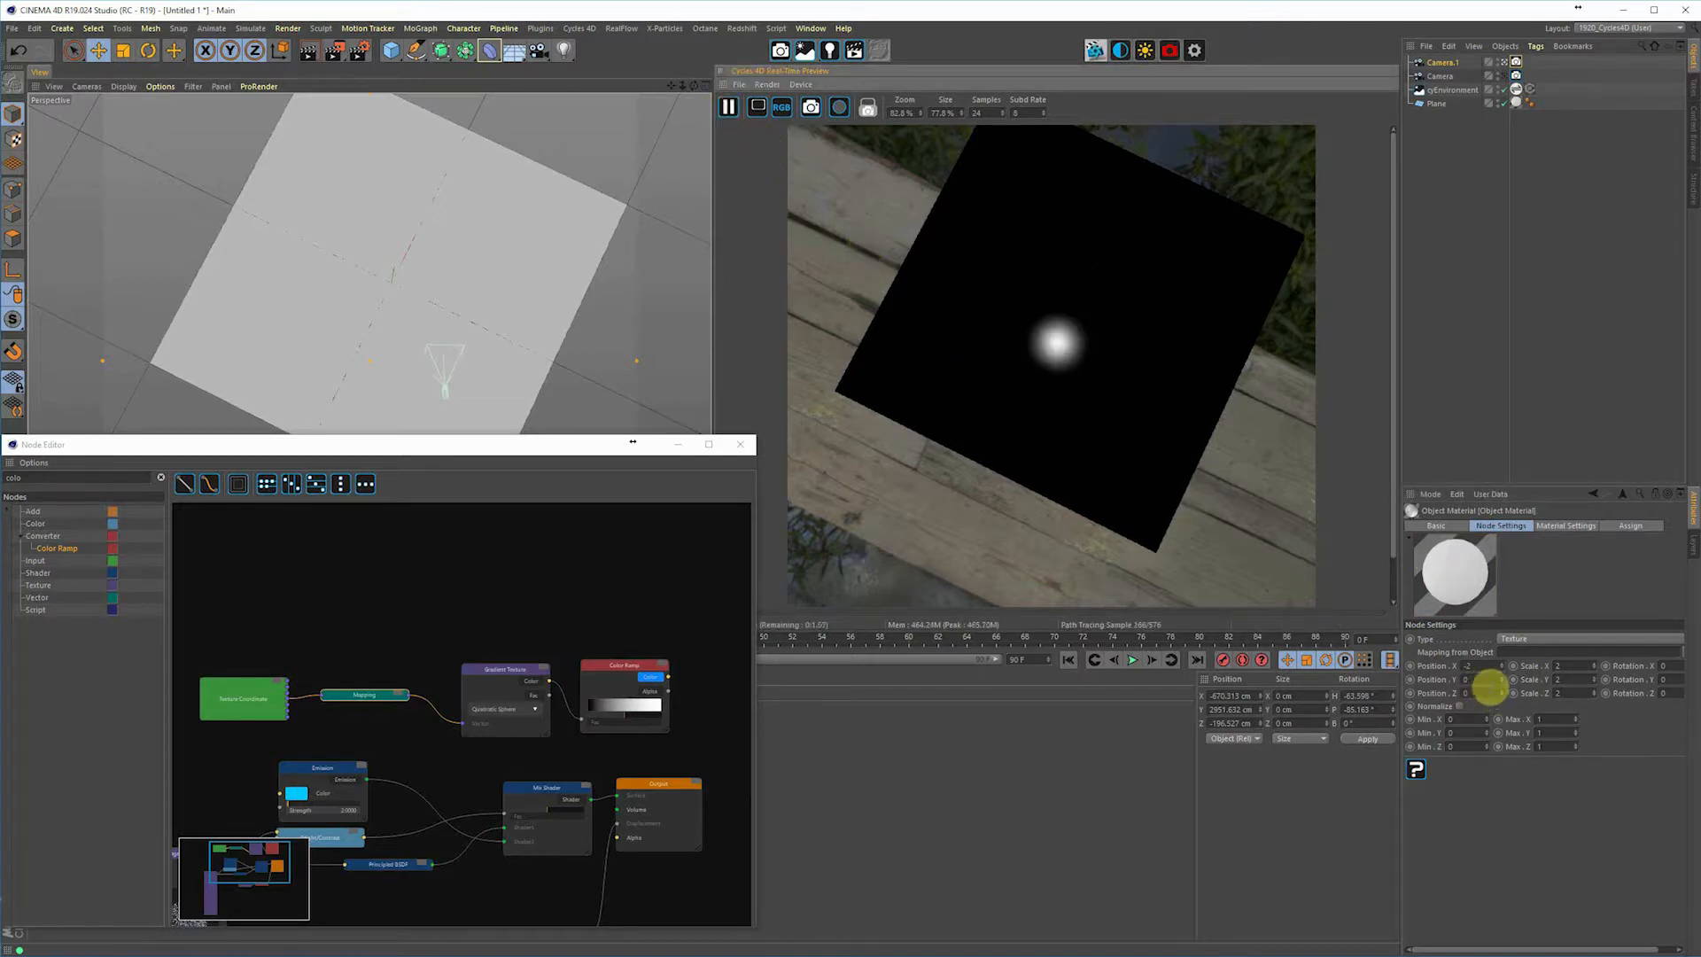
{"action": "left_click", "coordinate": [1491, 679]}
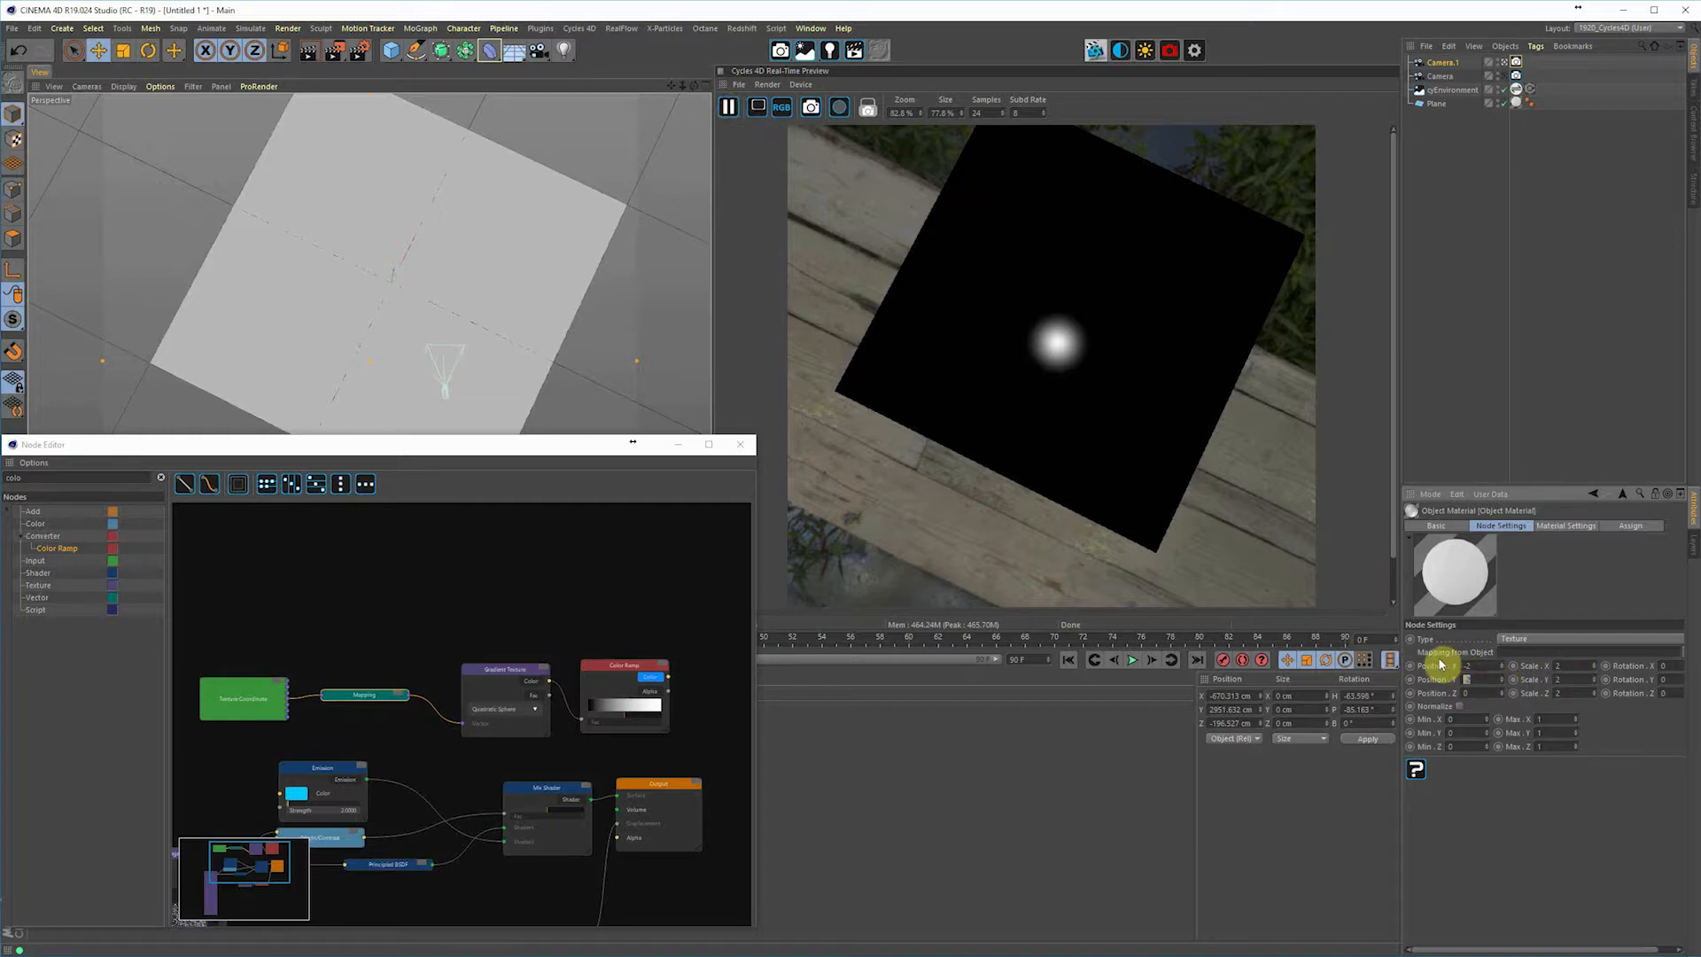
{"action": "key", "text": "Tab"}
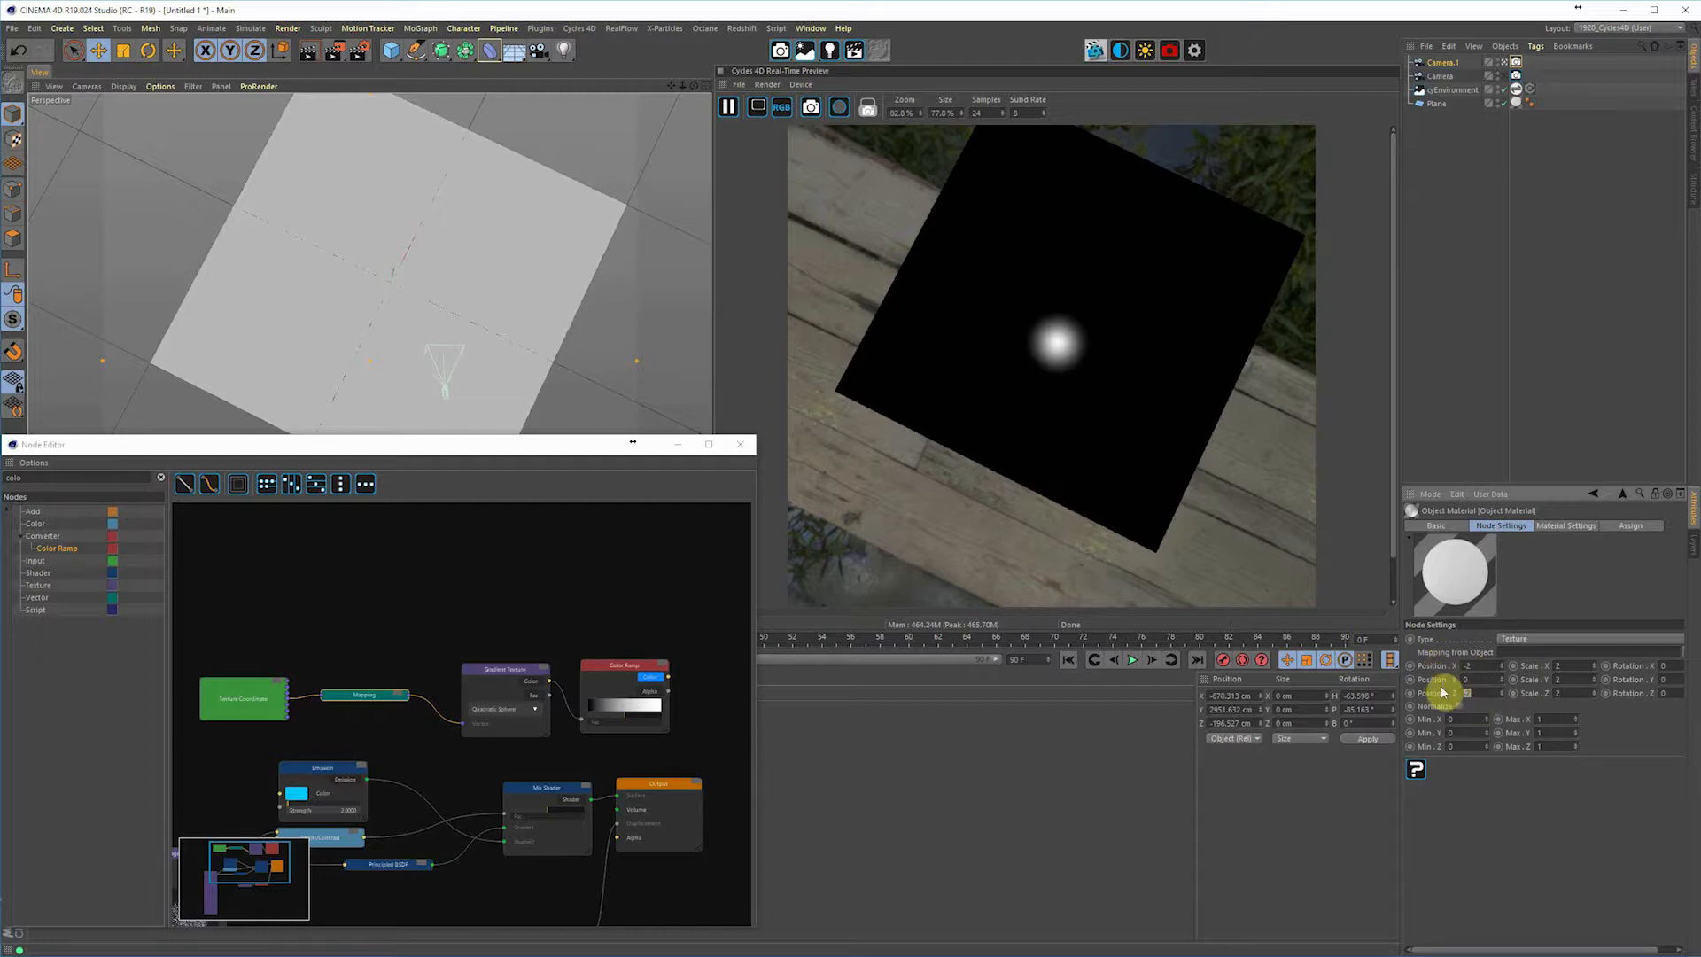
{"action": "type", "text": "-2"}
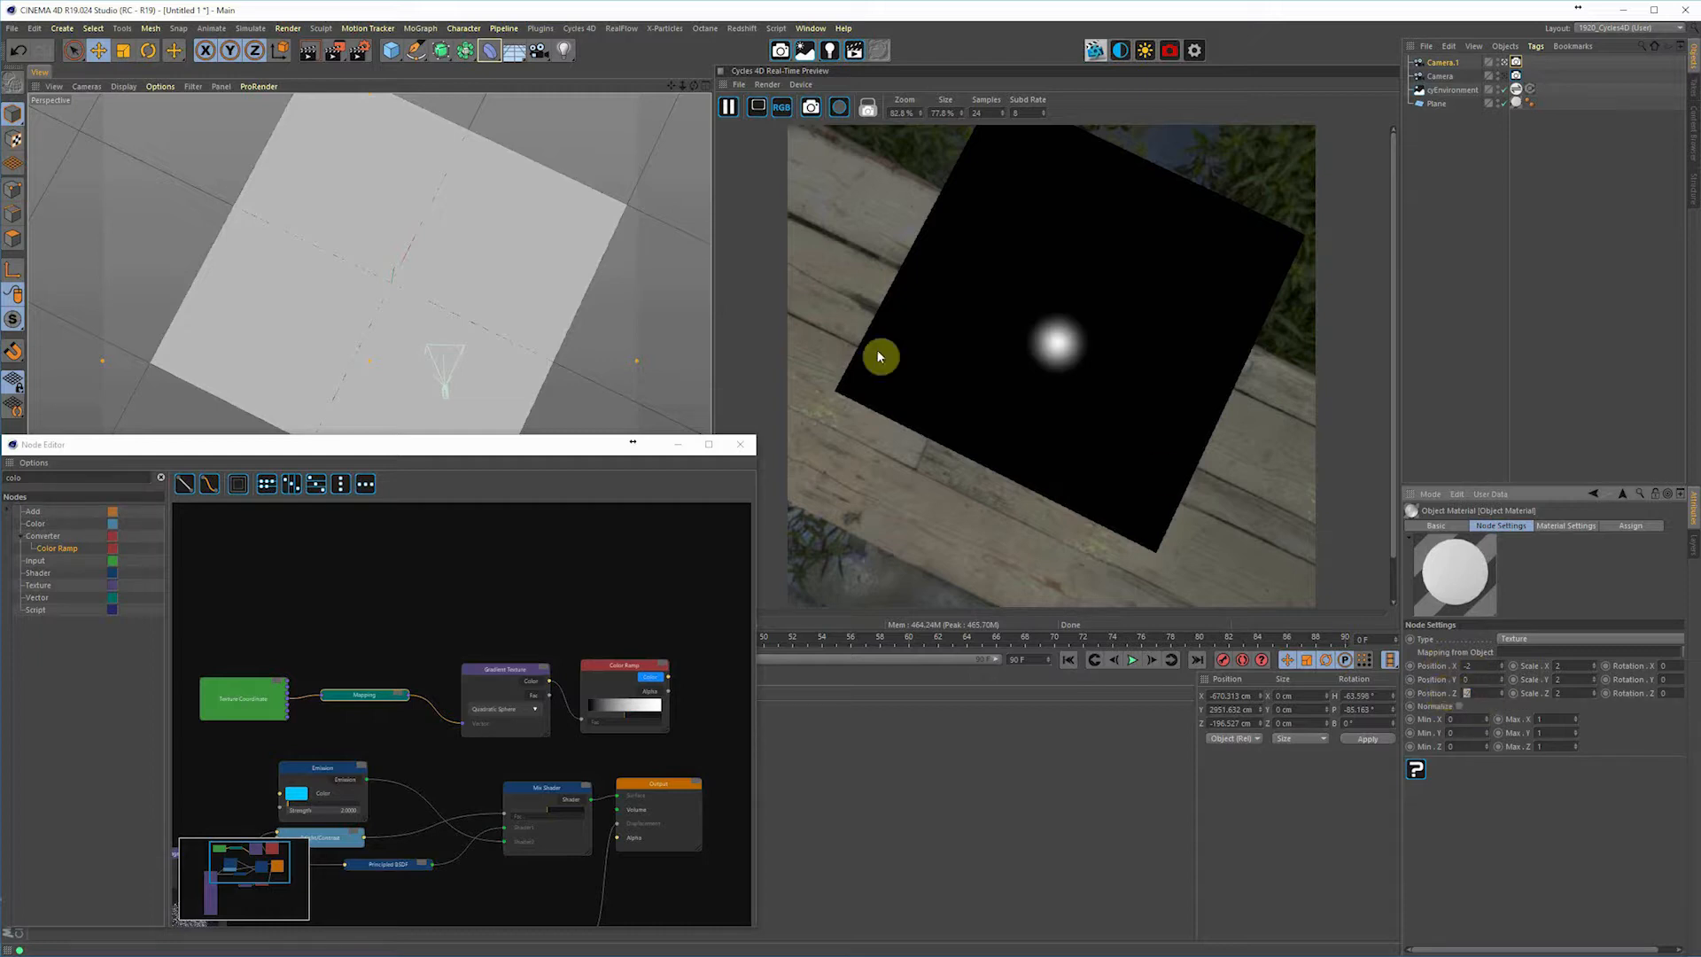
{"action": "left_click", "coordinate": [728, 107]}
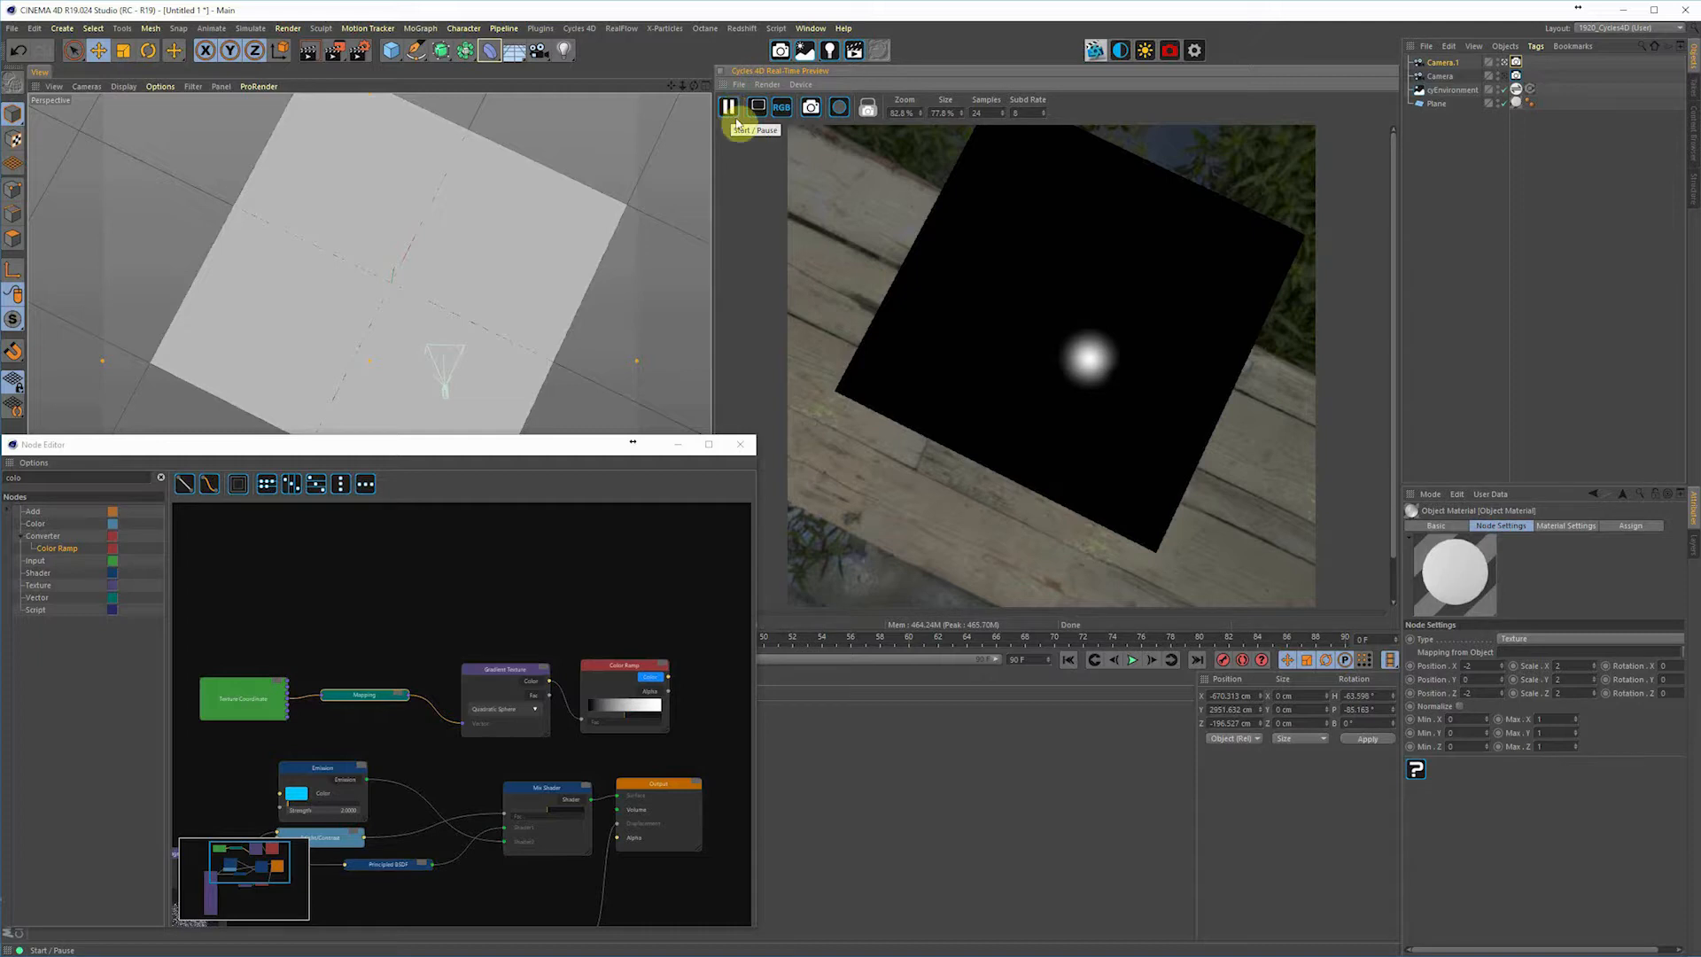
- Set the Mapping node's Position Z to -3 and Position X to -2.5, then restart the real-time preview
{"action": "left_click_drag", "start_coordinate": [1481, 693], "coordinate": [1390, 663]}
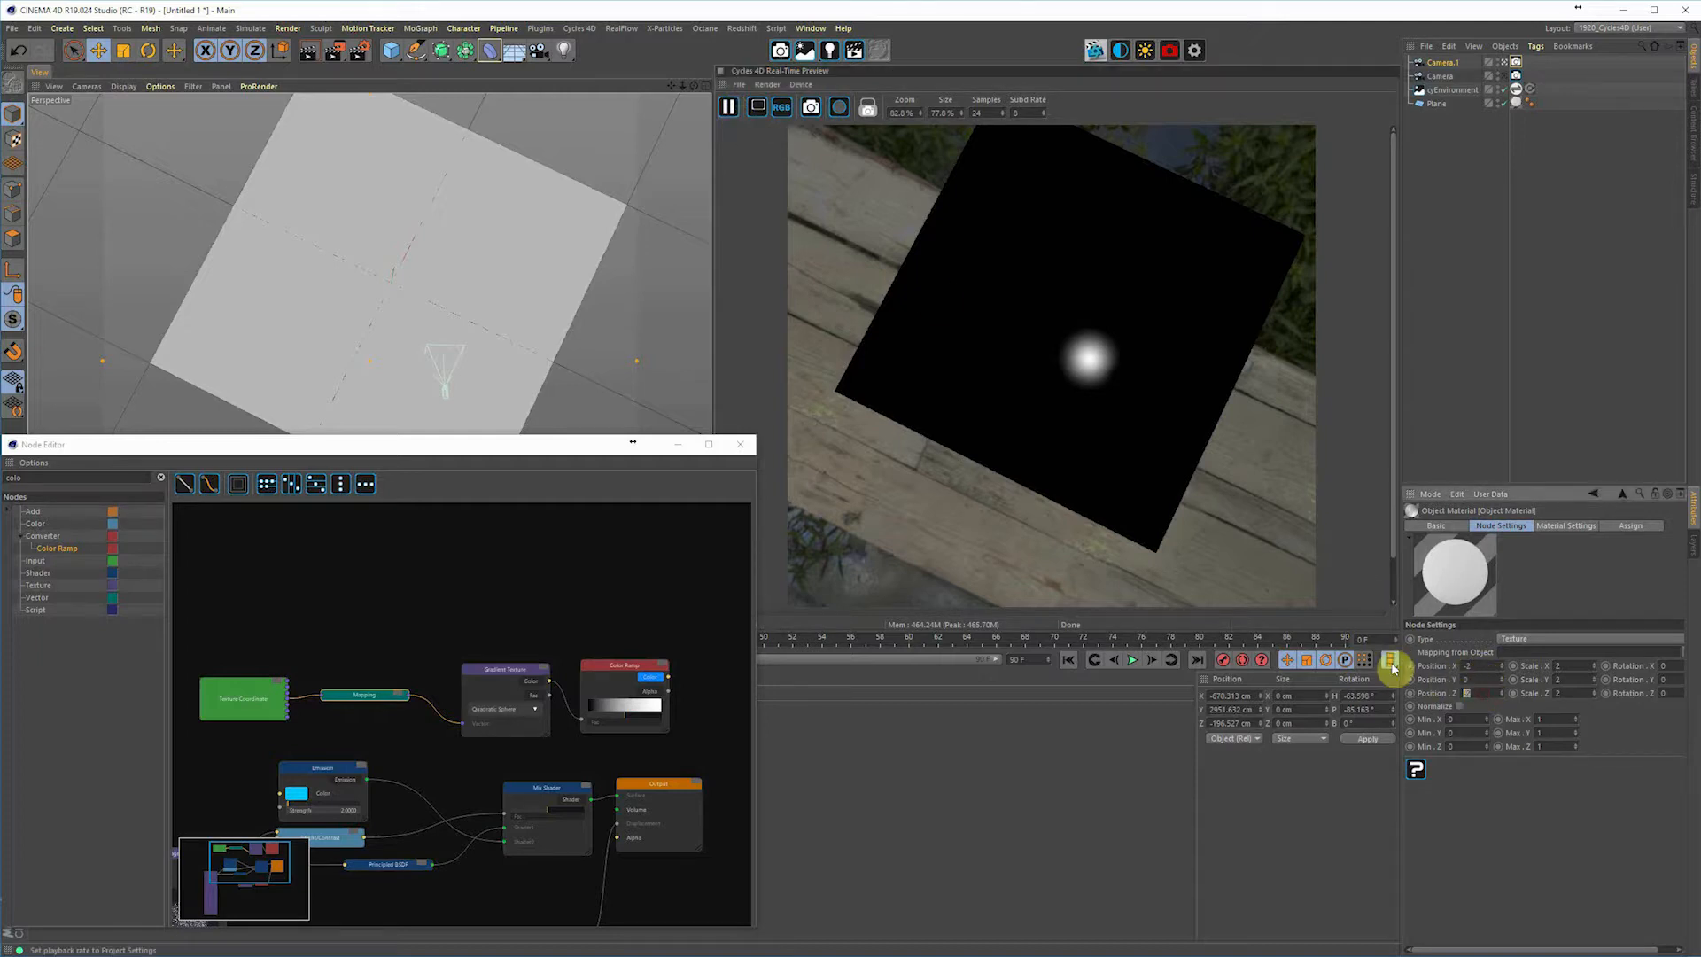
{"action": "type", "text": "-3"}
{"action": "left_click_drag", "start_coordinate": [1481, 663], "coordinate": [1428, 662]}
{"action": "left_click", "coordinate": [736, 111]}
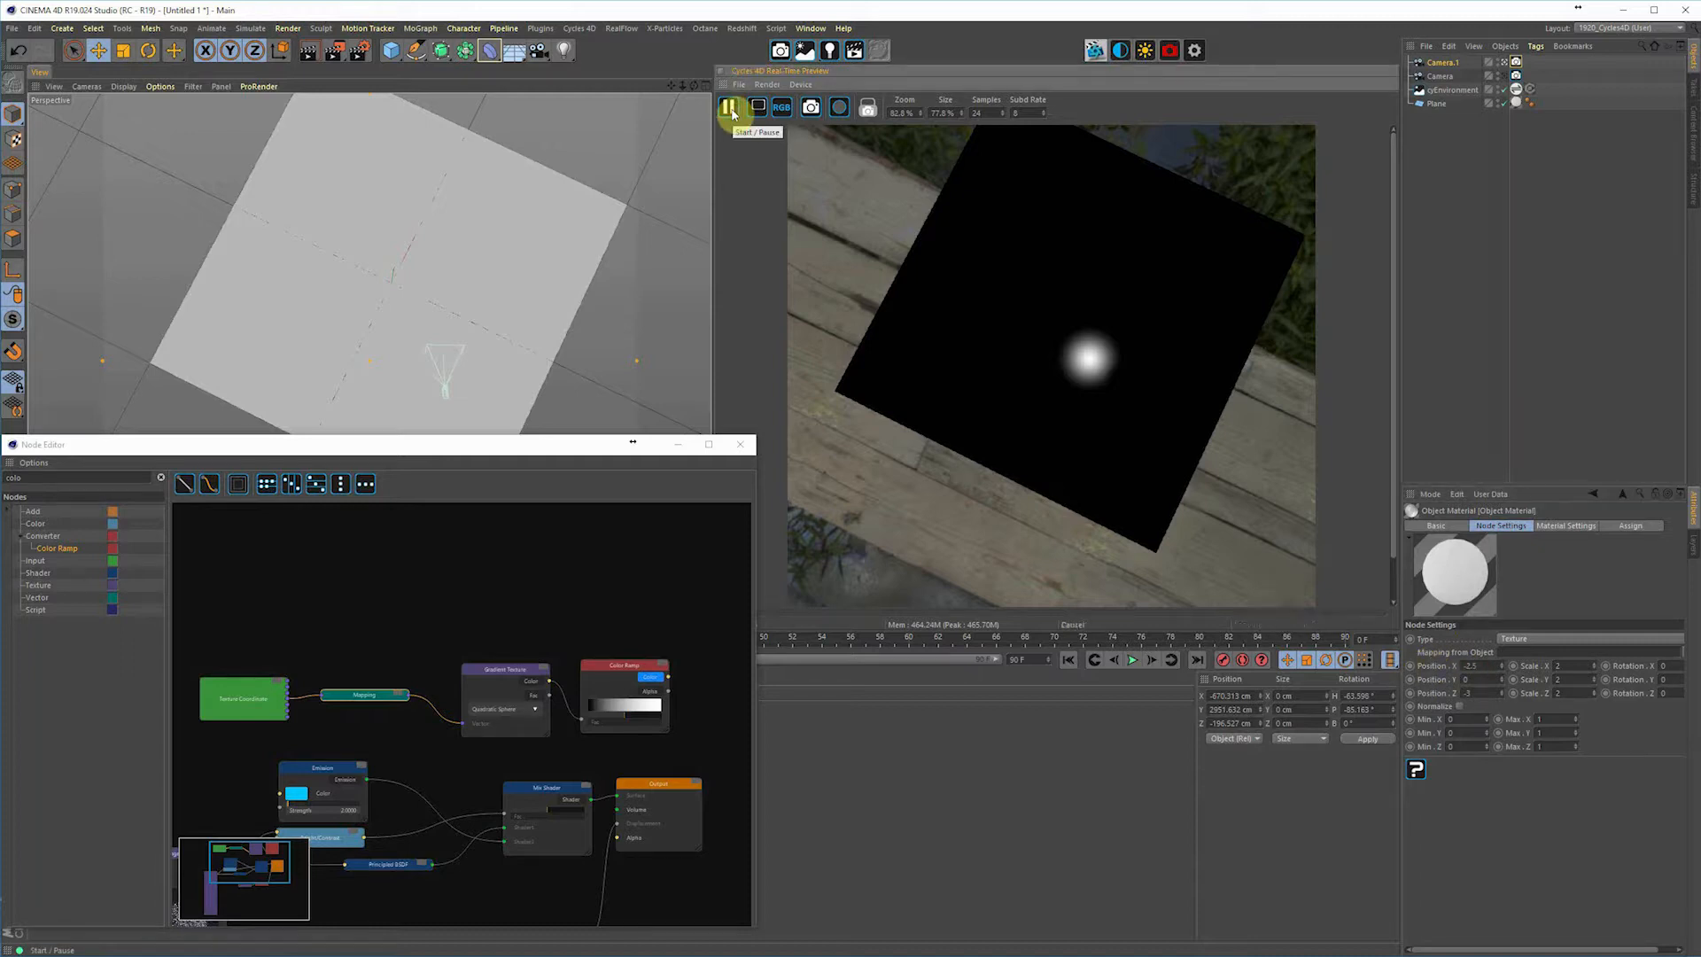
- Look through the original Camera and set the Mapping node's Position Z to -4, then -4.5, refreshing the real-time preview
{"action": "left_click", "coordinate": [1504, 77]}
{"action": "left_click_drag", "start_coordinate": [1481, 694], "coordinate": [1428, 691]}
{"action": "type", "text": "-4"}
{"action": "left_click", "coordinate": [729, 112]}
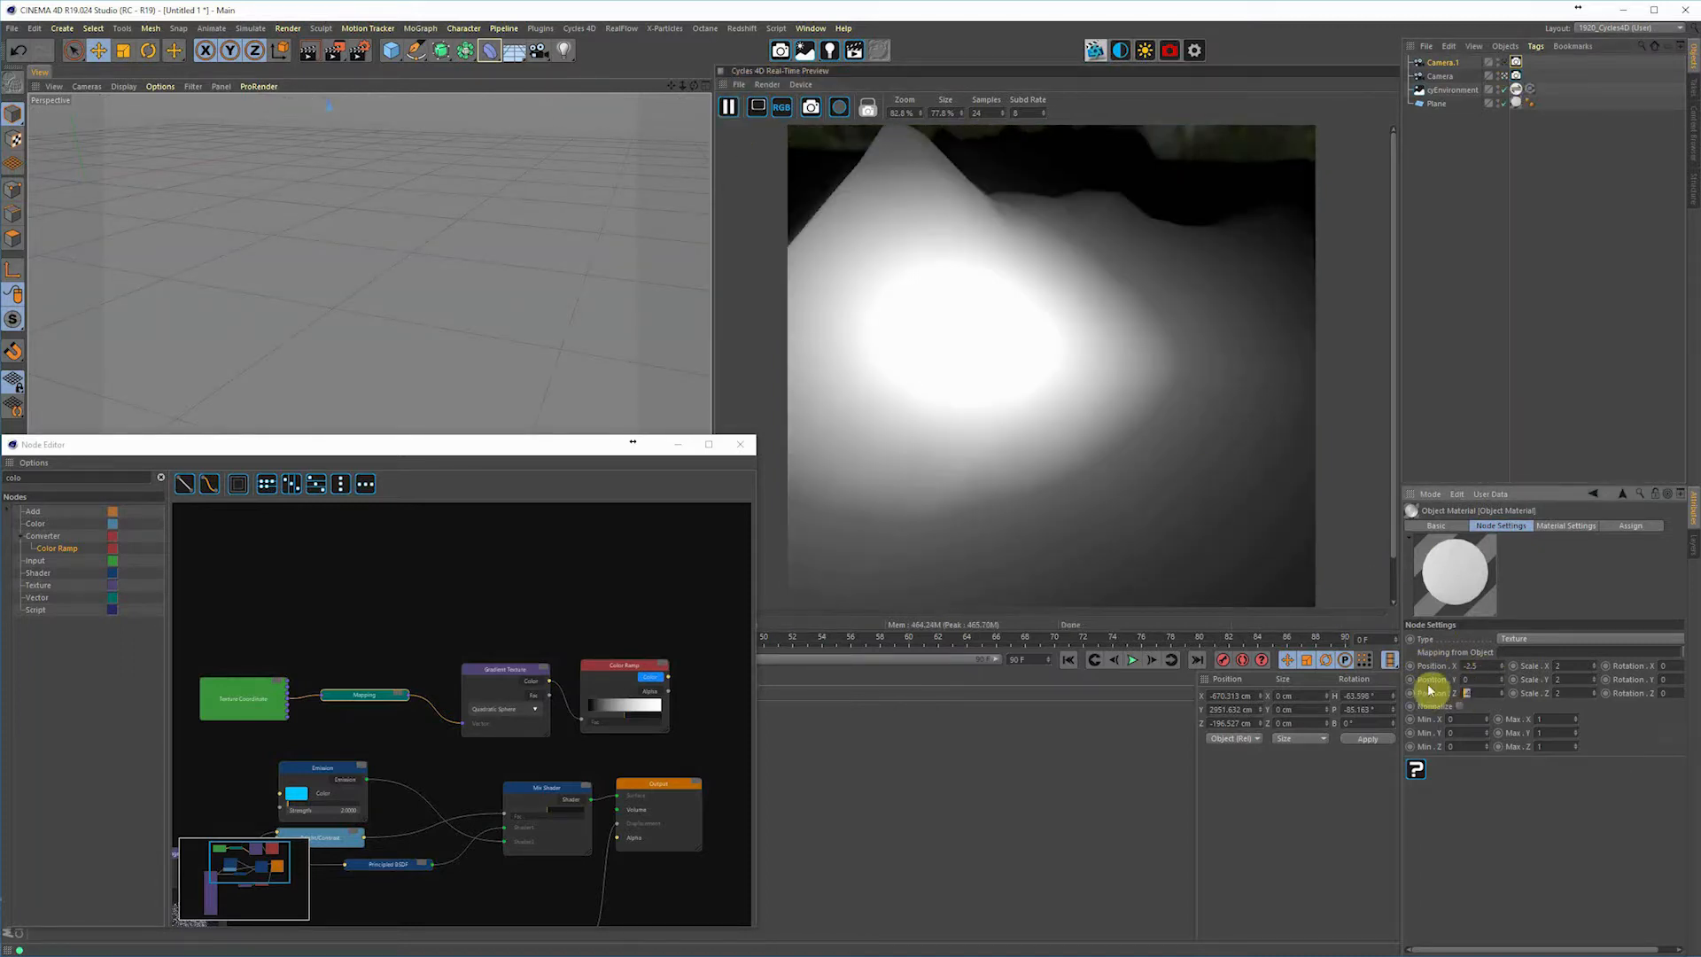
{"action": "left_click", "coordinate": [732, 110]}
{"action": "left_click", "coordinate": [732, 110]}
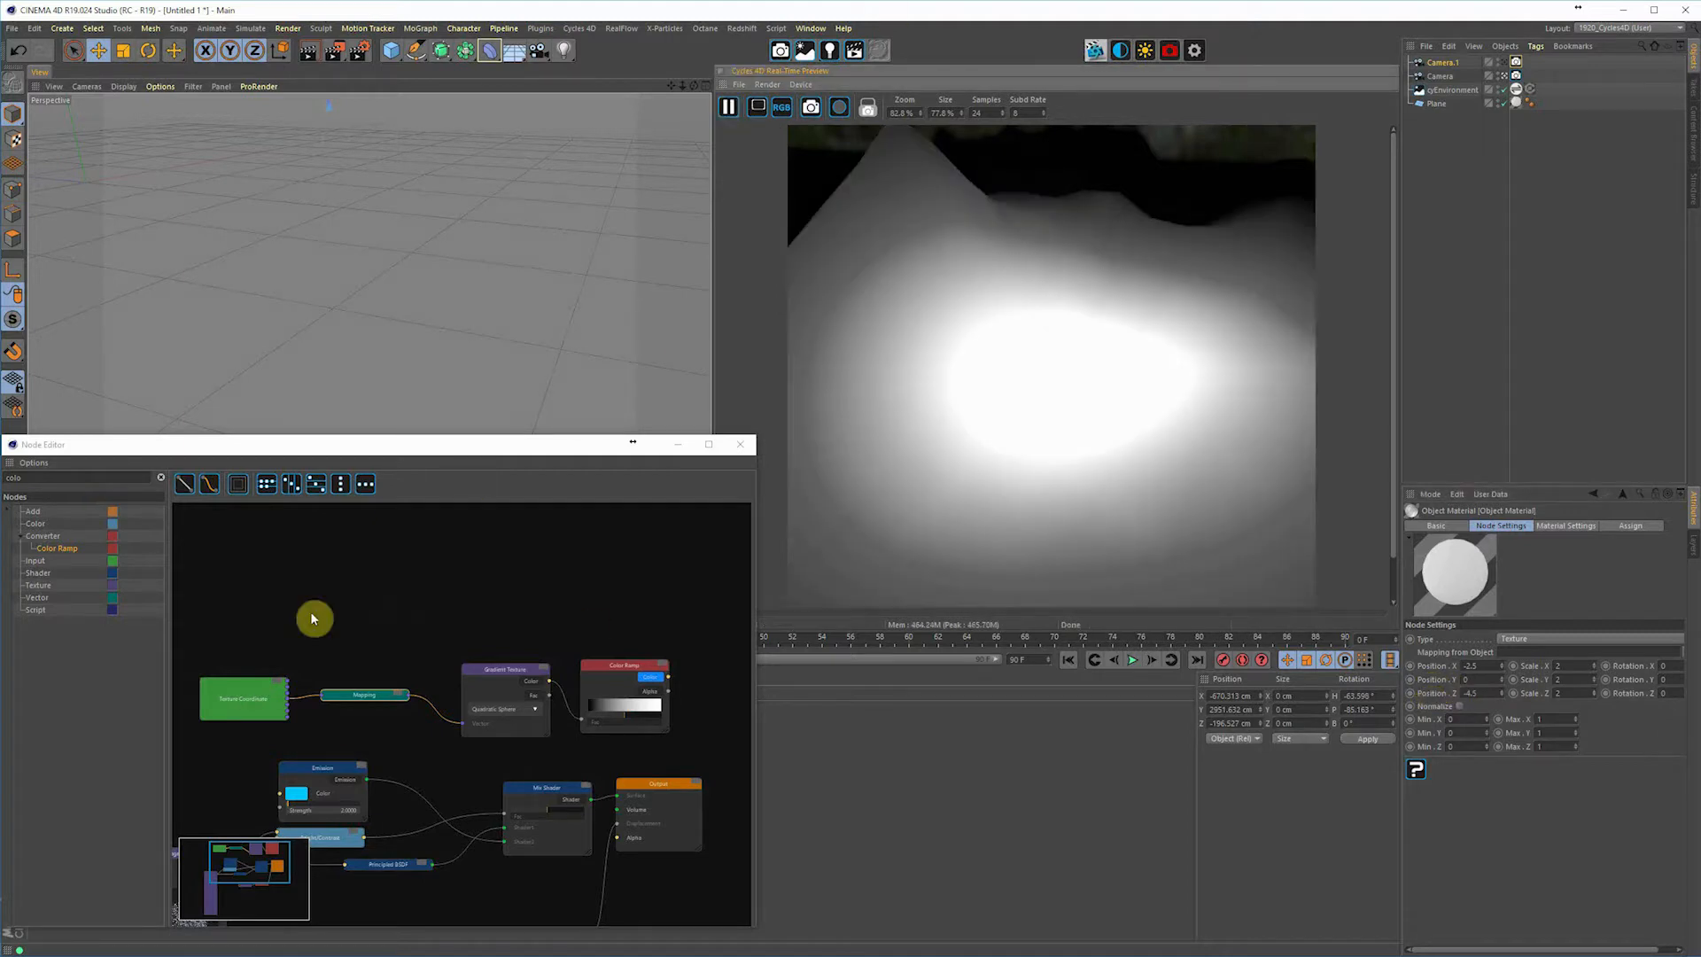
- Arrange the Gradient Texture and Color Ramp nodes above the Emission node and return the preview to the full material
{"action": "left_click_drag", "start_coordinate": [611, 667], "coordinate": [522, 595]}
{"action": "middle_click_drag", "start_coordinate": [494, 687], "coordinate": [559, 669]}
{"action": "left_click", "coordinate": [605, 576]}
{"action": "left_click_drag", "start_coordinate": [615, 574], "coordinate": [365, 629]}
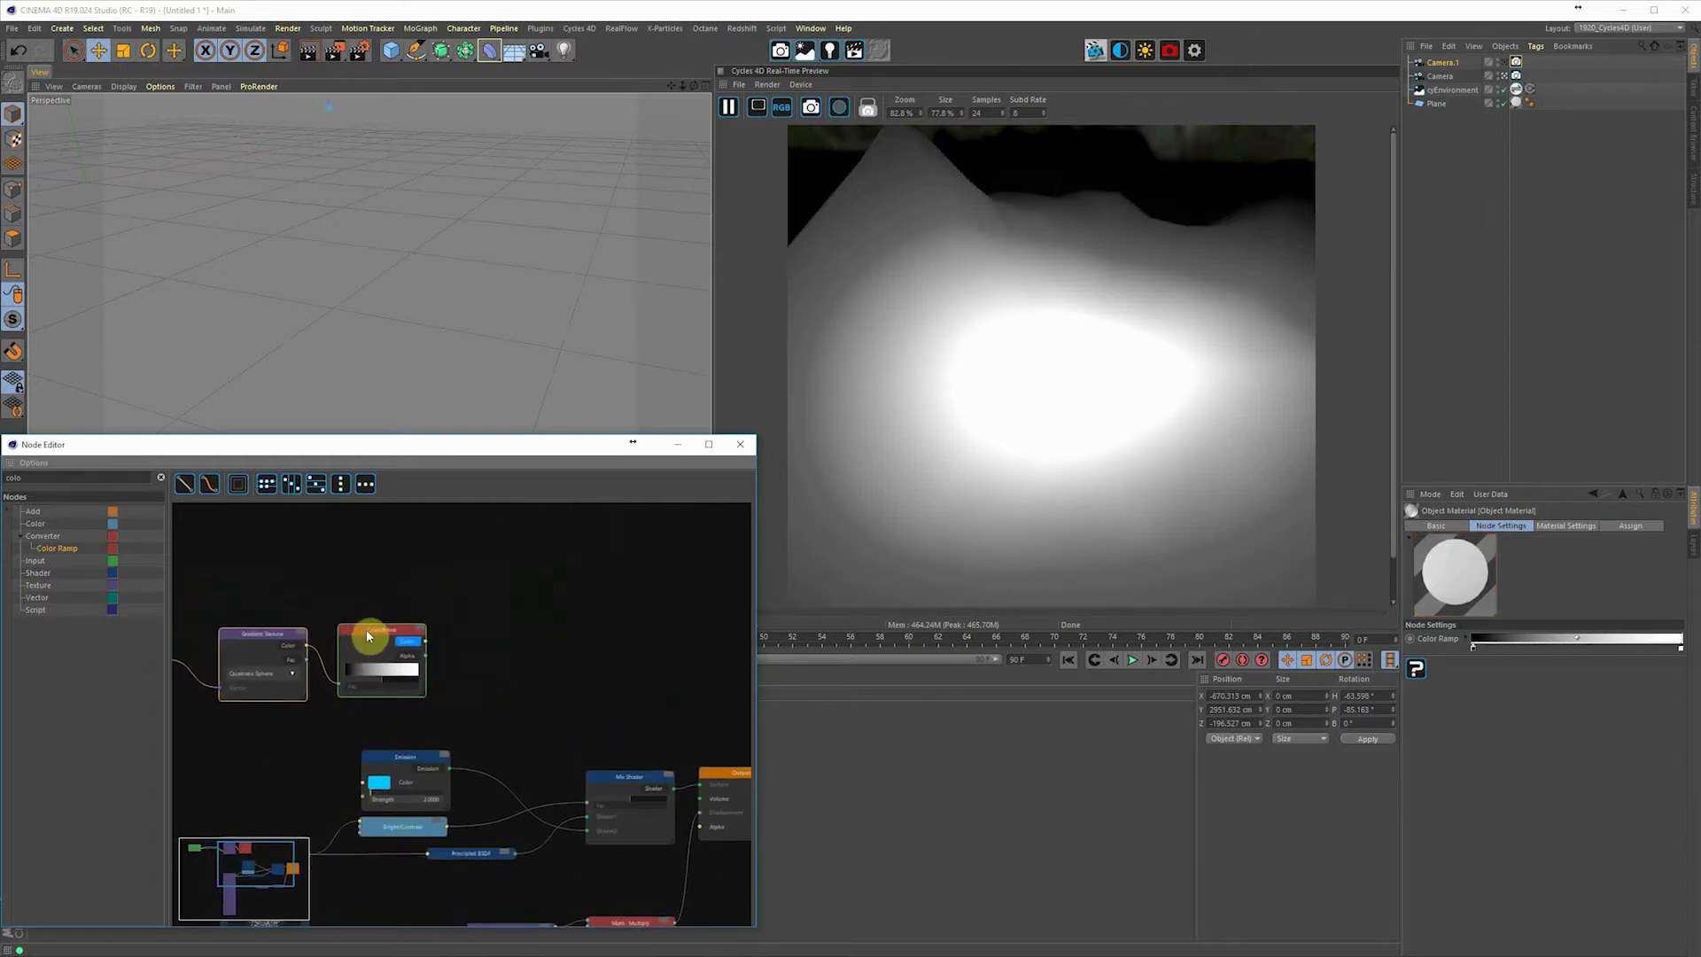
{"action": "mouse_move", "coordinate": [391, 753]}
{"action": "left_mouse_down"}
{"action": "mouse_move", "coordinate": [345, 744]}
{"action": "mouse_move", "coordinate": [397, 747]}
{"action": "left_mouse_up"}
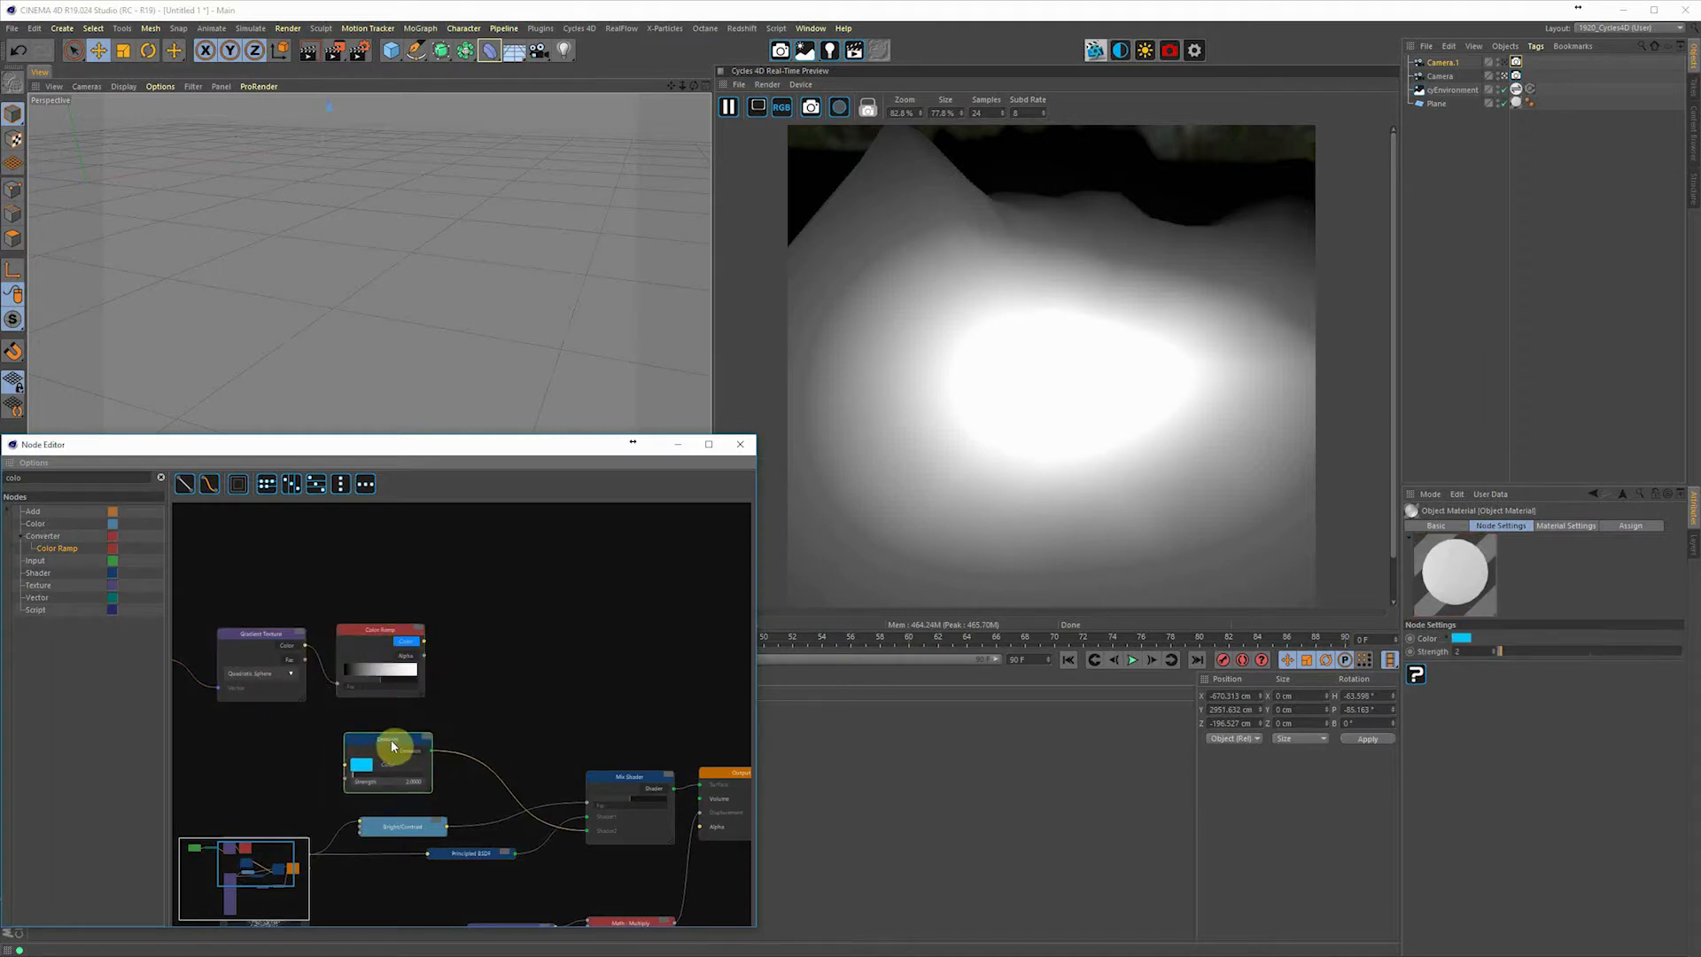
{"action": "left_click_drag", "start_coordinate": [474, 605], "coordinate": [229, 662]}
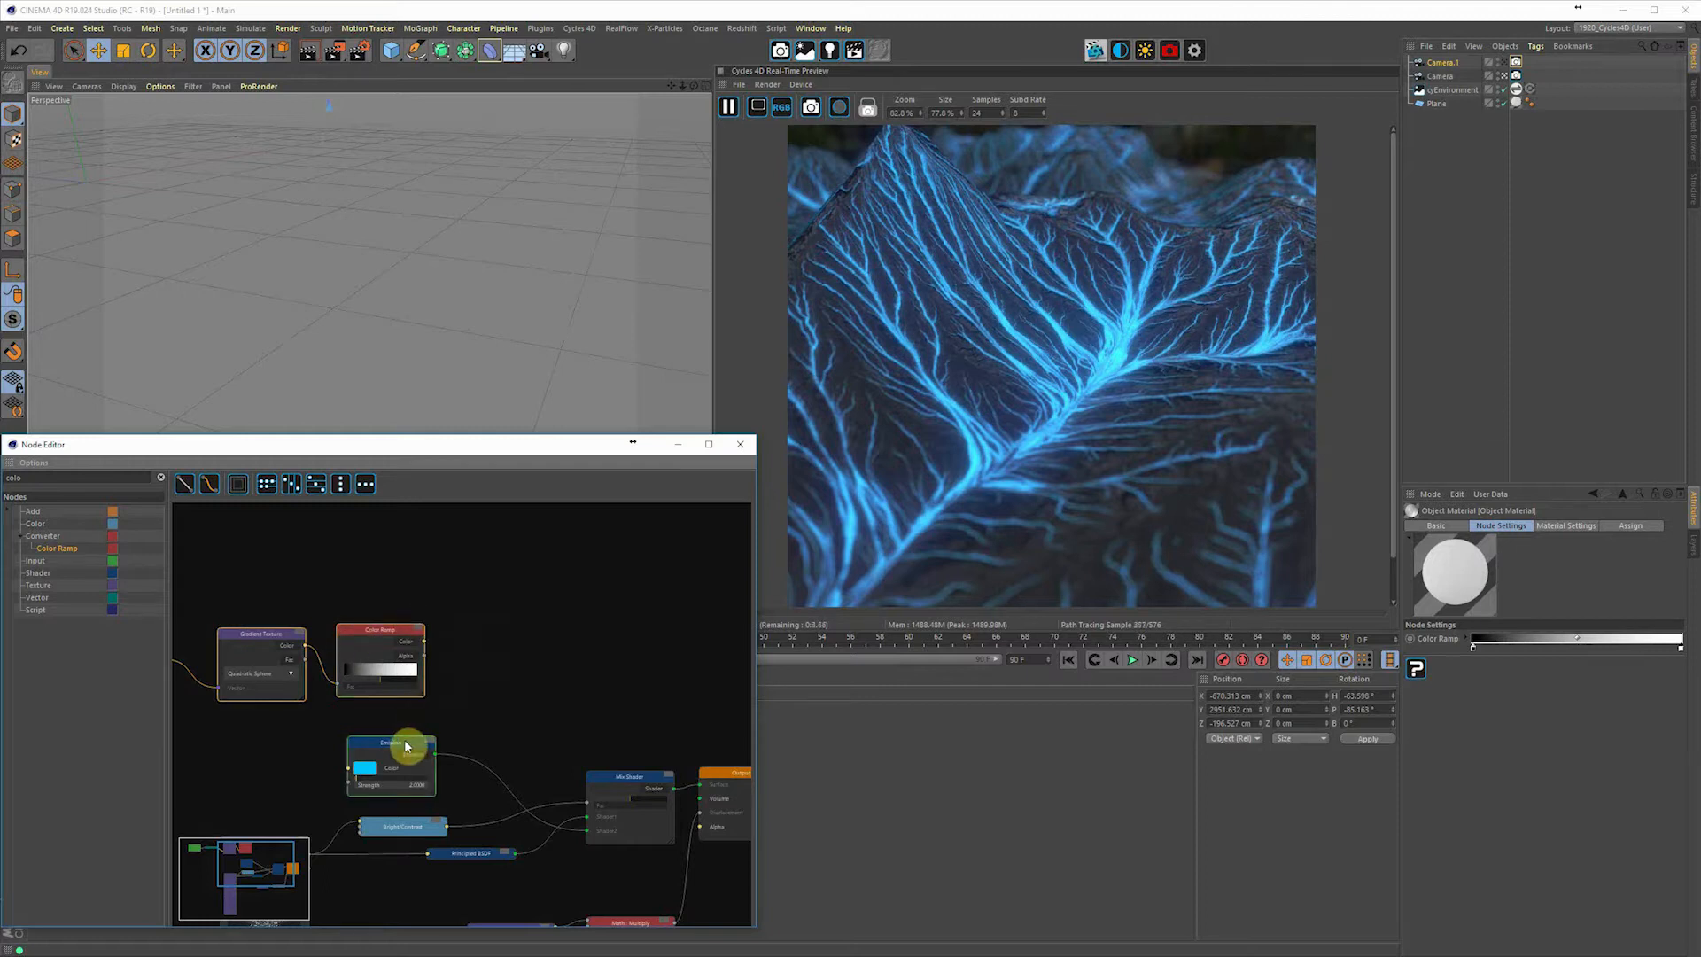
- Duplicate the Emission node and place the copy between the Color Ramp and the original Emission node
{"action": "left_click_drag", "start_coordinate": [403, 746], "coordinate": [494, 682], "text": "ctrl"}
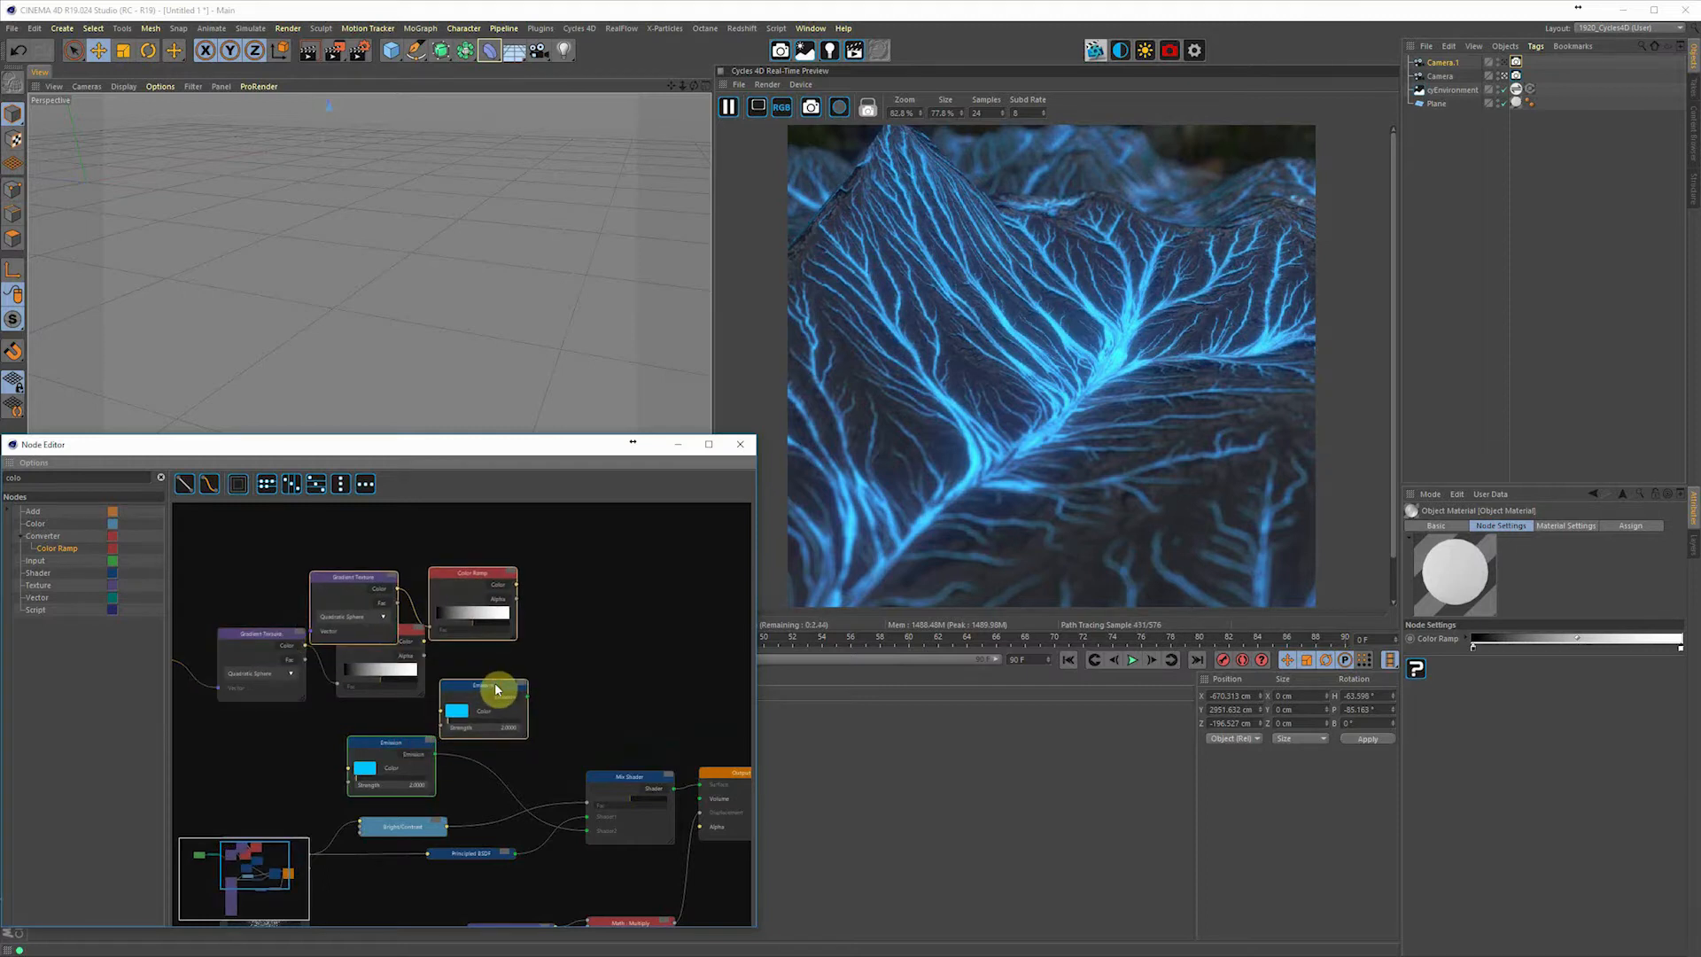
{"action": "key", "text": "ctrl+z"}
{"action": "left_click_drag", "start_coordinate": [403, 746], "coordinate": [497, 676], "text": "ctrl"}
{"action": "left_click_drag", "start_coordinate": [471, 609], "coordinate": [303, 631]}
{"action": "right_click_drag", "start_coordinate": [430, 639], "coordinate": [401, 649], "text": "alt"}
{"action": "middle_click_drag", "start_coordinate": [473, 622], "coordinate": [534, 619], "text": "alt"}
{"action": "left_click_drag", "start_coordinate": [519, 615], "coordinate": [253, 664]}
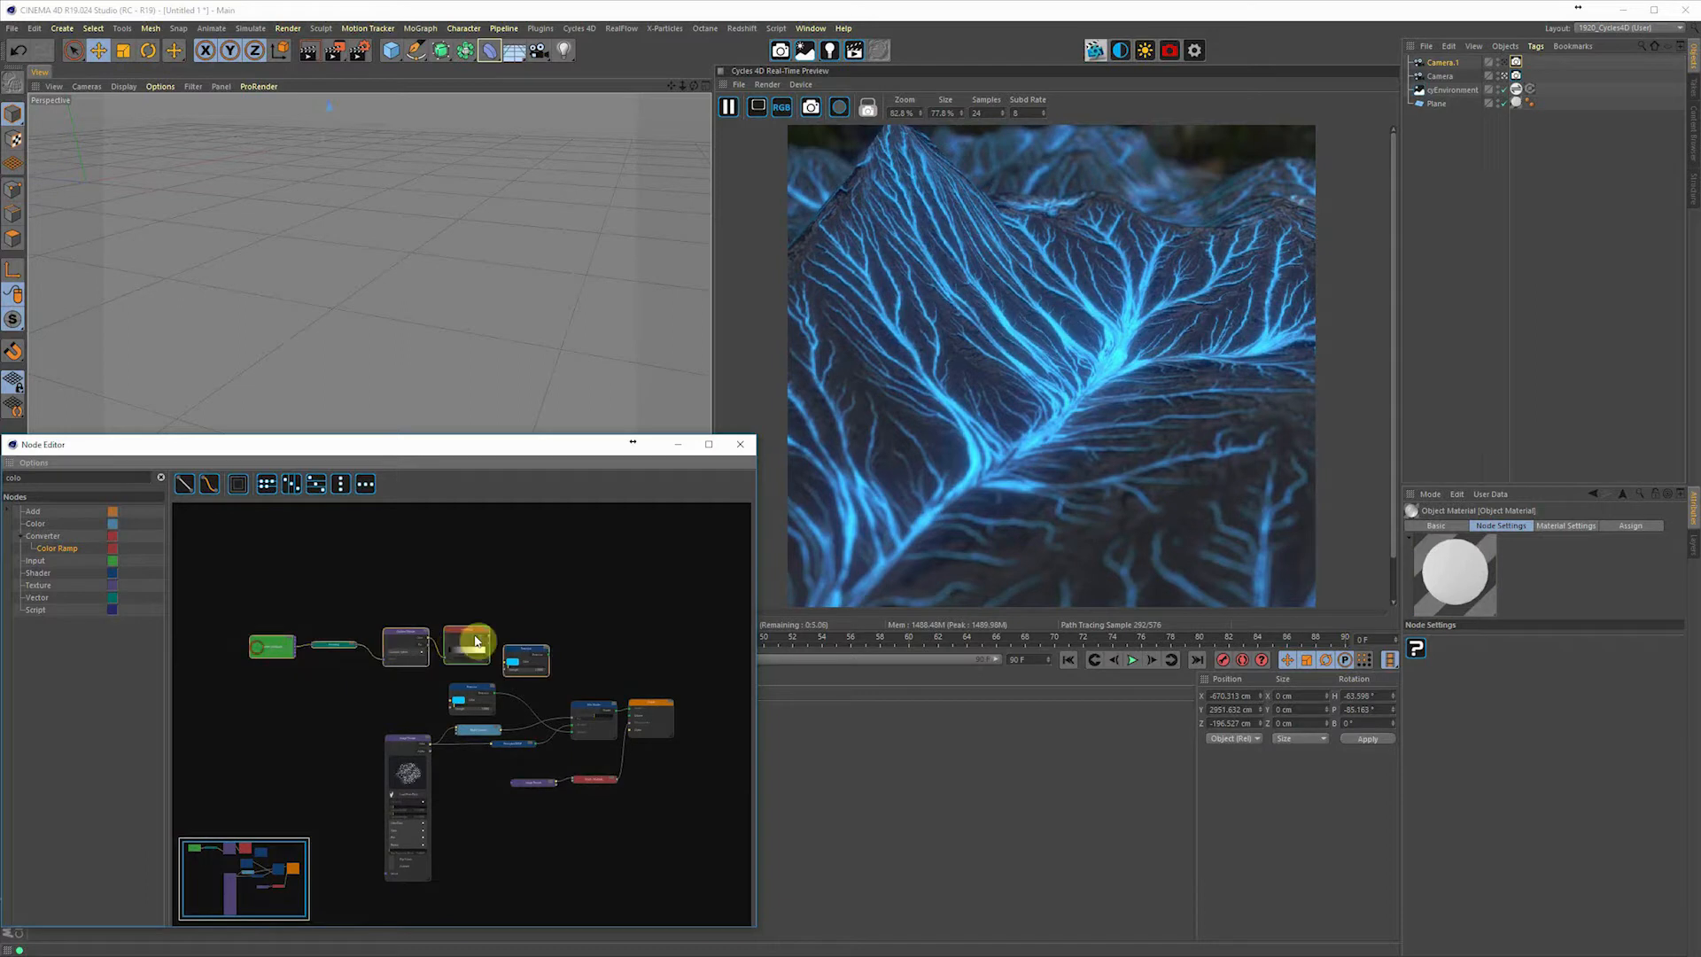
{"action": "mouse_move", "coordinate": [465, 634]}
{"action": "left_mouse_down"}
{"action": "mouse_move", "coordinate": [466, 594]}
{"action": "mouse_move", "coordinate": [480, 649]}
{"action": "mouse_move", "coordinate": [466, 645]}
{"action": "left_mouse_up"}
{"action": "left_click", "coordinate": [466, 596]}
{"action": "right_click_drag", "start_coordinate": [490, 649], "coordinate": [513, 649], "text": "alt"}
{"action": "middle_click_drag", "start_coordinate": [509, 650], "coordinate": [429, 678], "text": "alt"}
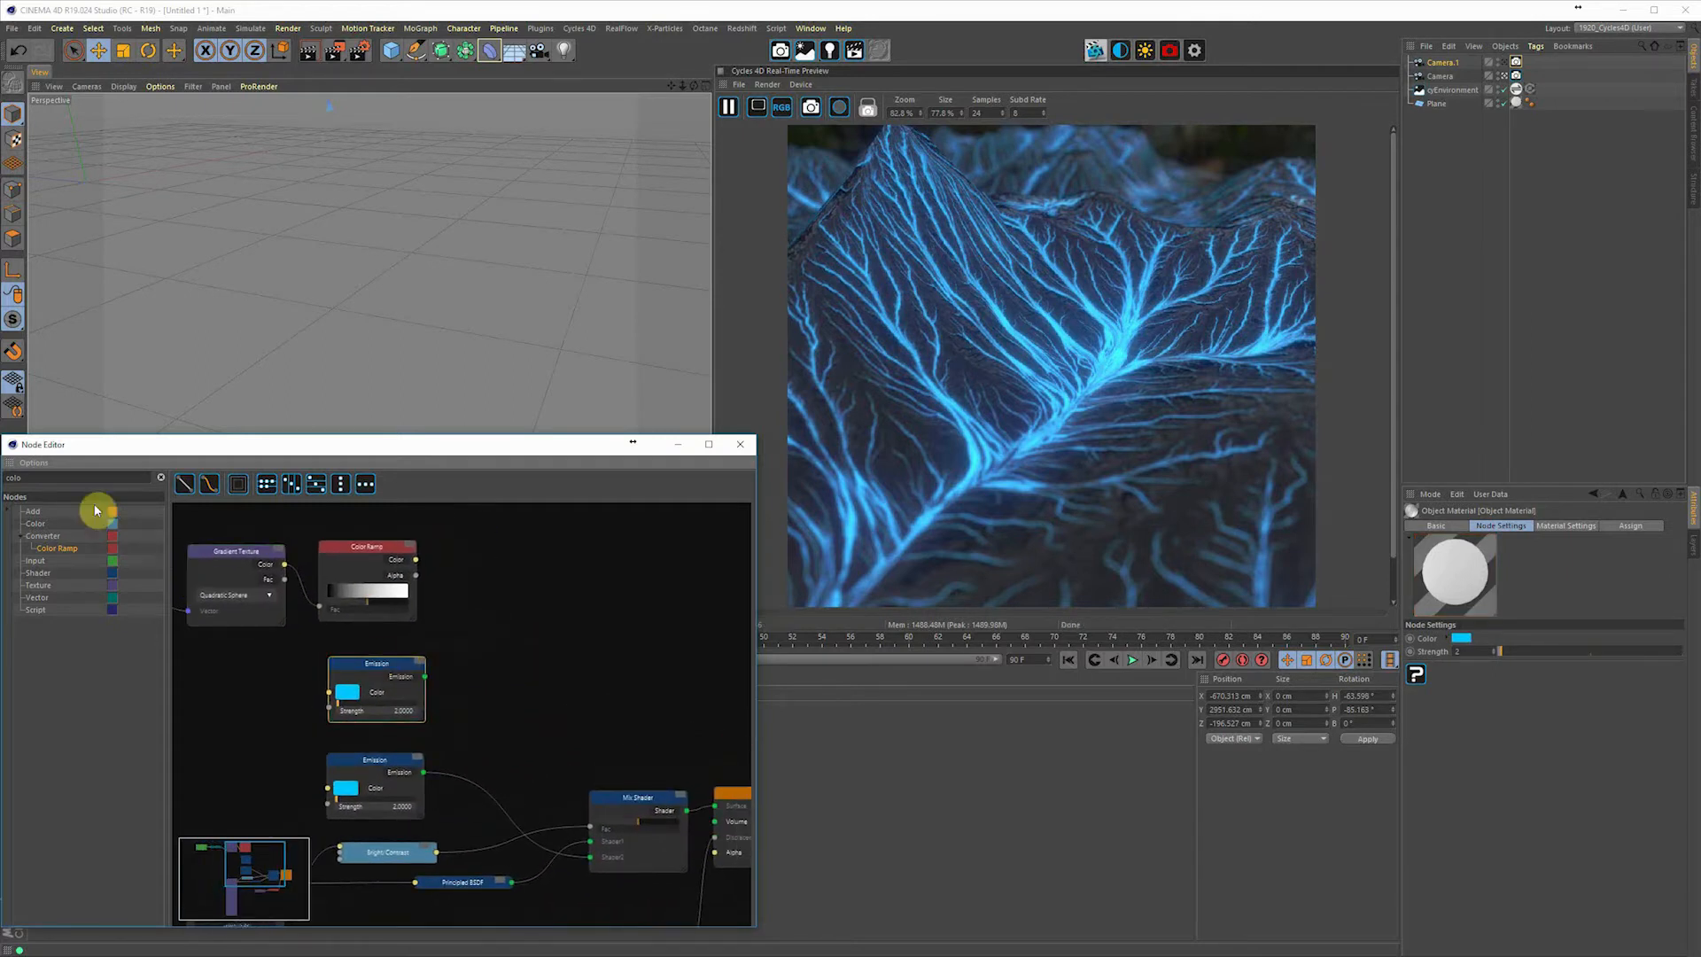
- Find the Mix Shader node in the node list and add it beside the duplicated Emission node
{"action": "double_click", "coordinate": [12, 478]}
{"action": "type", "text": "mi"}
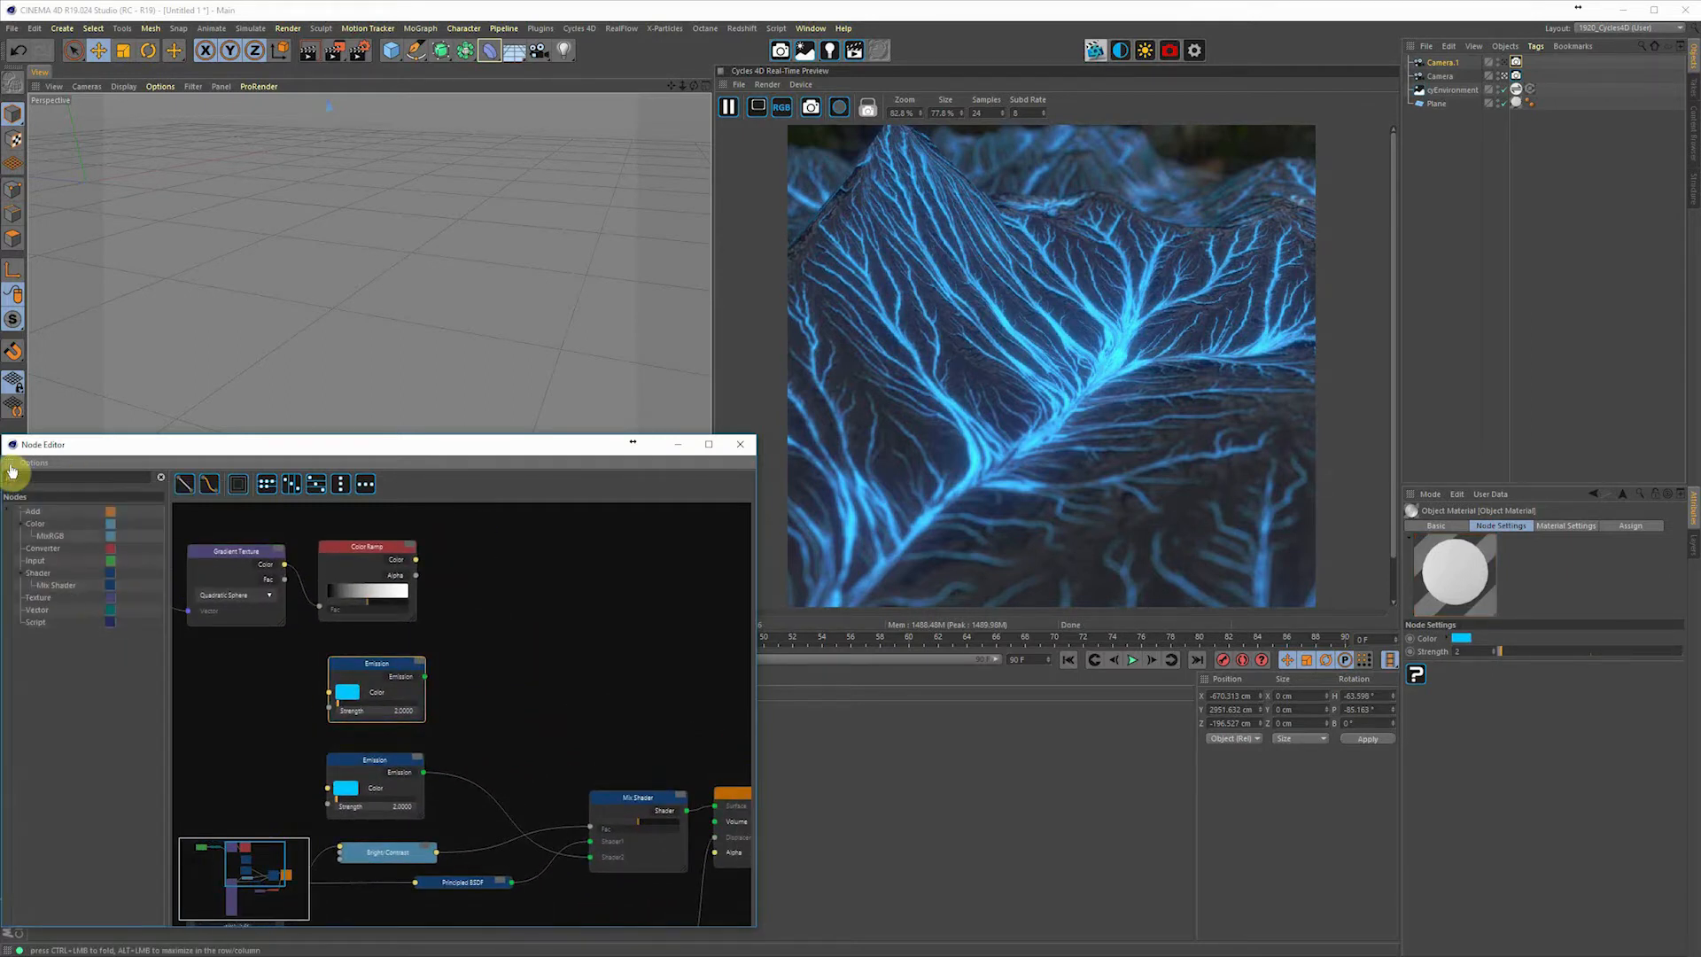
{"action": "type", "text": "x"}
{"action": "left_click_drag", "start_coordinate": [55, 587], "coordinate": [518, 611]}
- Change the duplicated Emission node's color to orange
{"action": "left_click", "coordinate": [348, 692]}
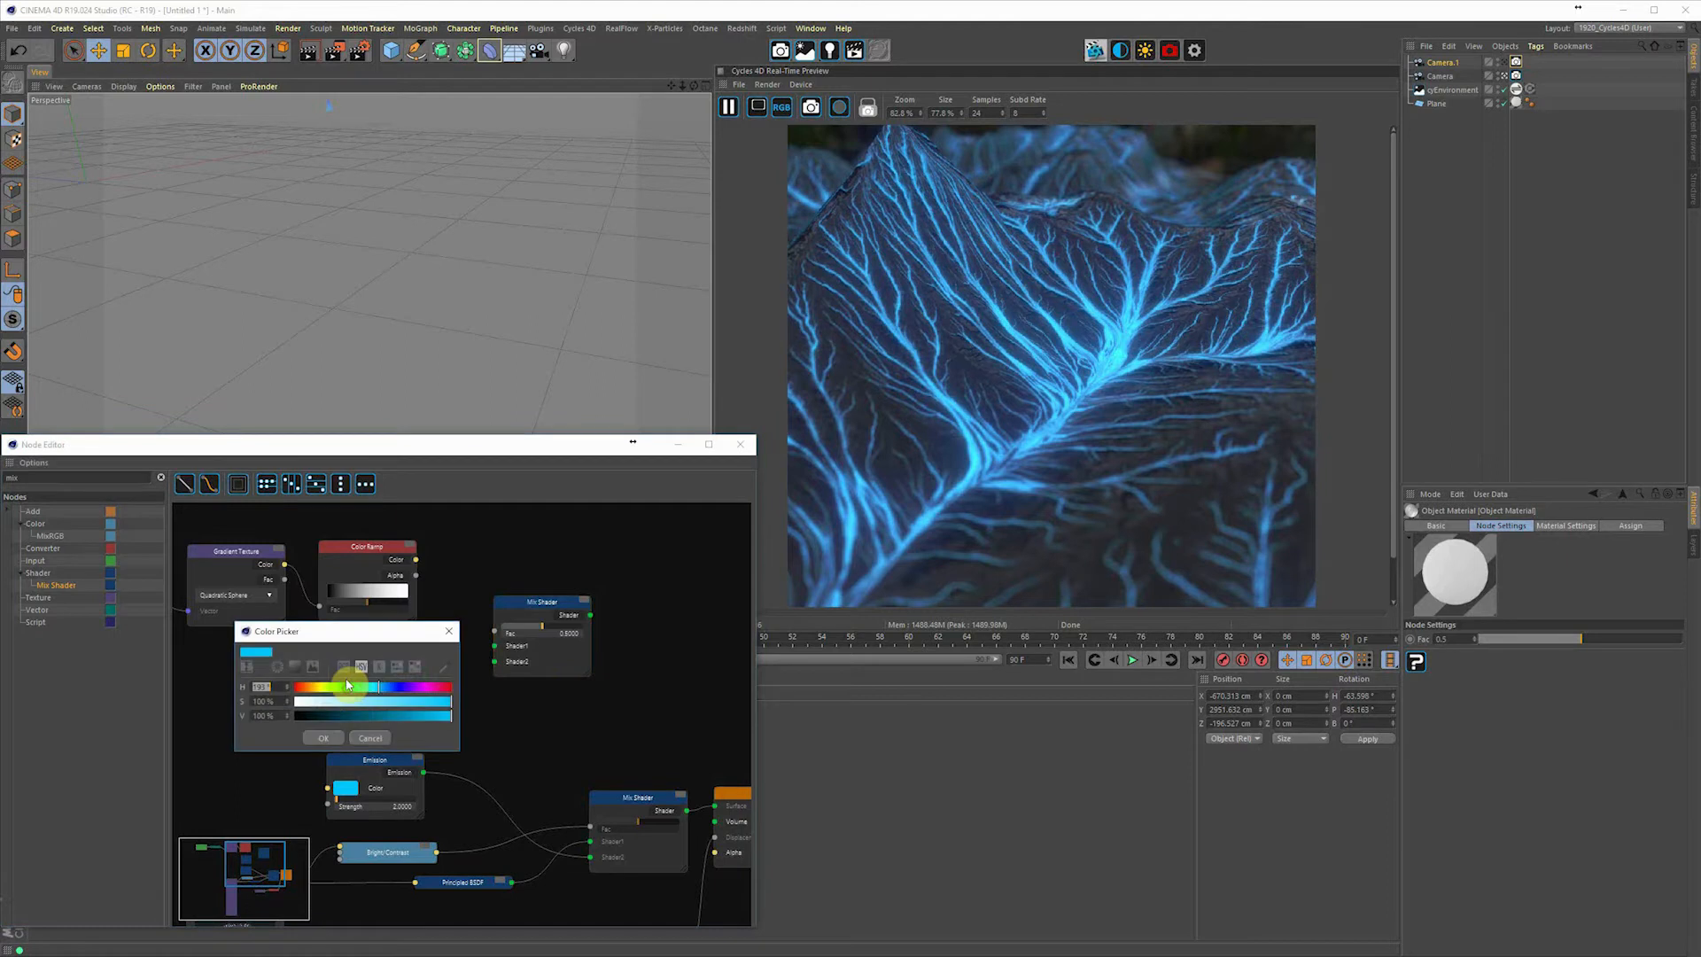
{"action": "left_click", "coordinate": [308, 689]}
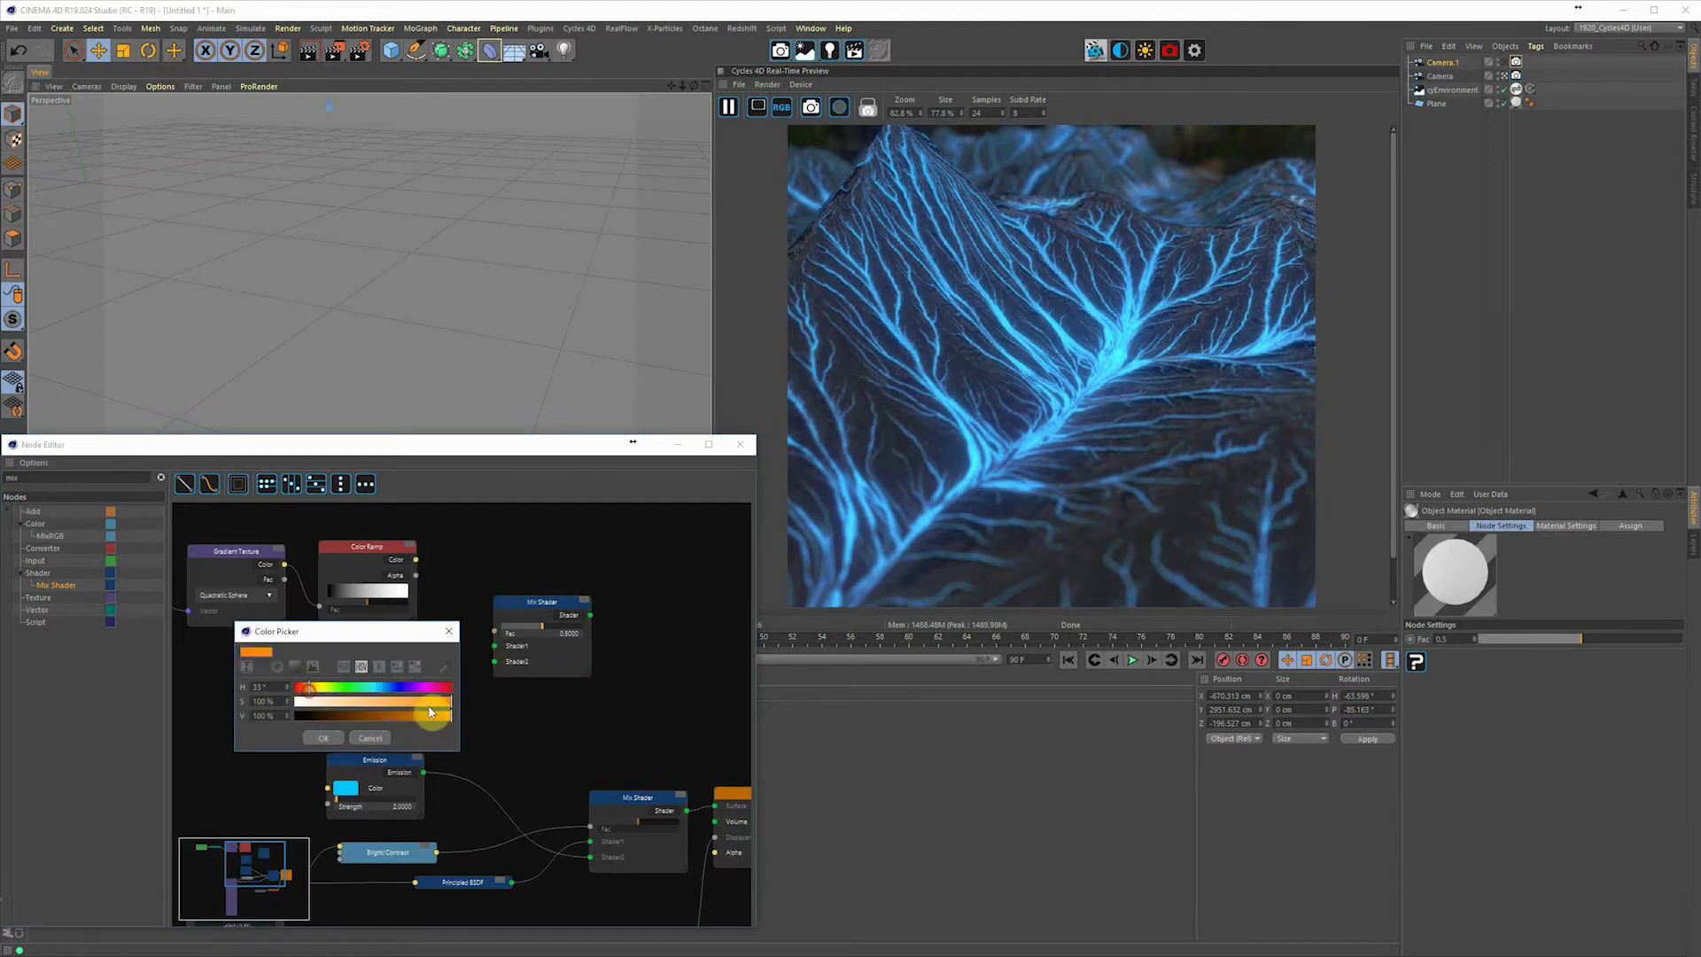
{"action": "left_click", "coordinate": [323, 738]}
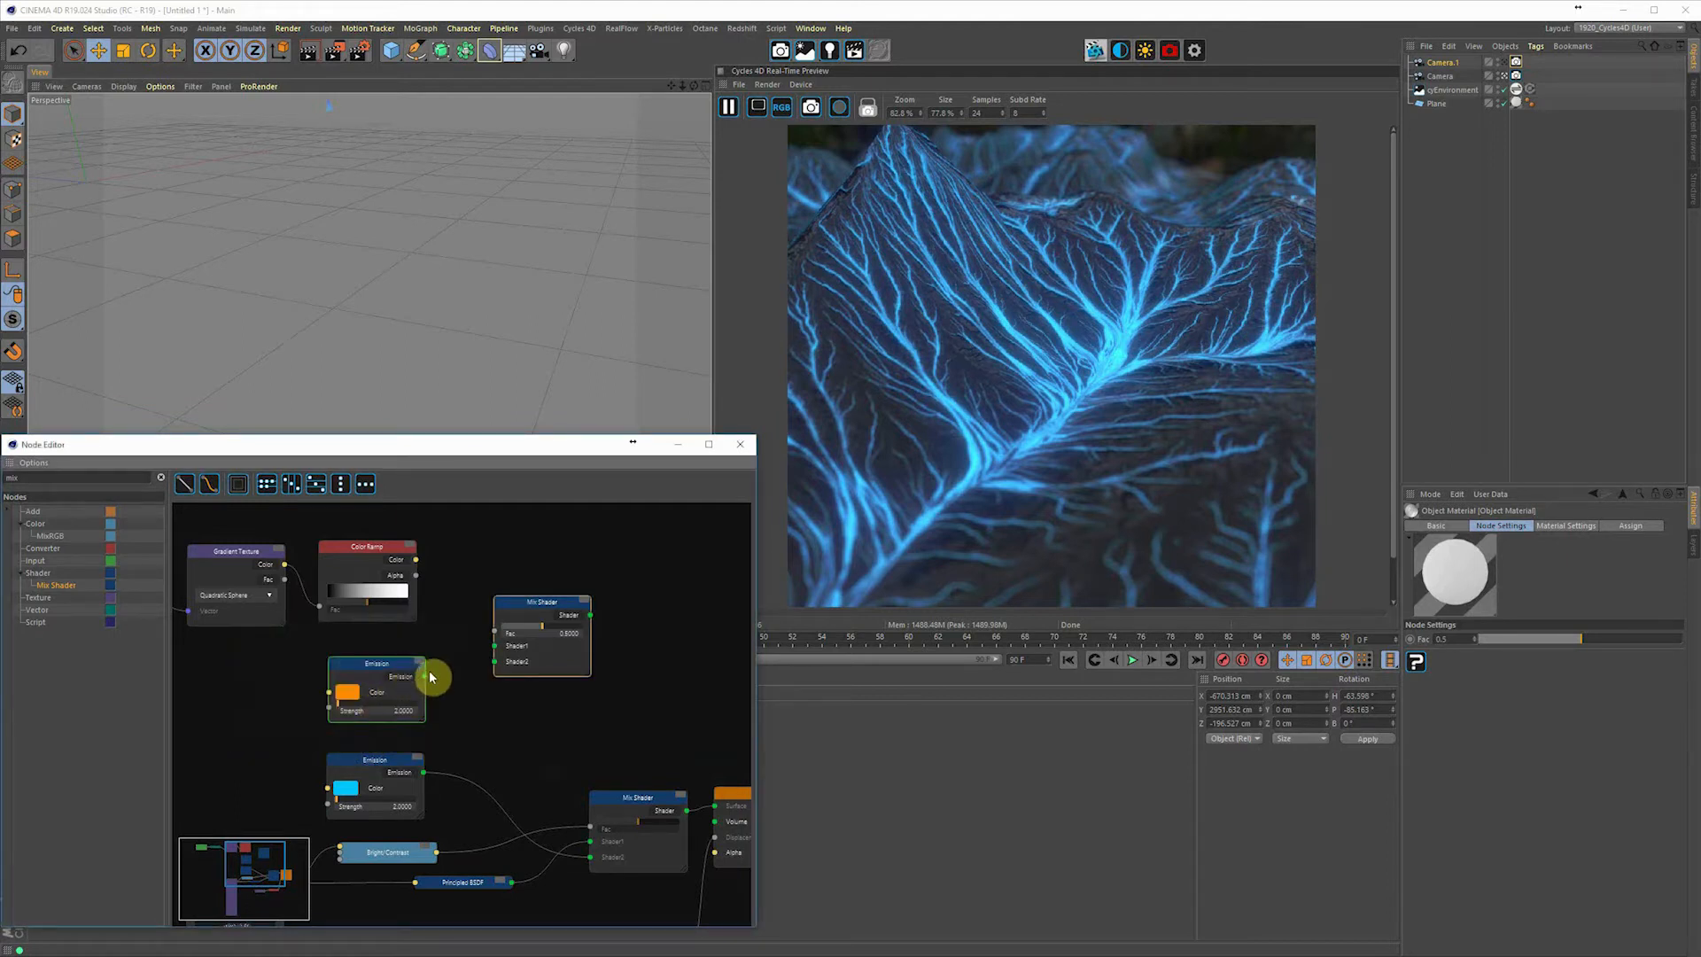
- Feed the new Mix Shader with the Color Ramp's Color as Fac, blue Emission as Shader1 and orange Emission as Shader2
{"action": "left_click_drag", "start_coordinate": [417, 560], "coordinate": [496, 633]}
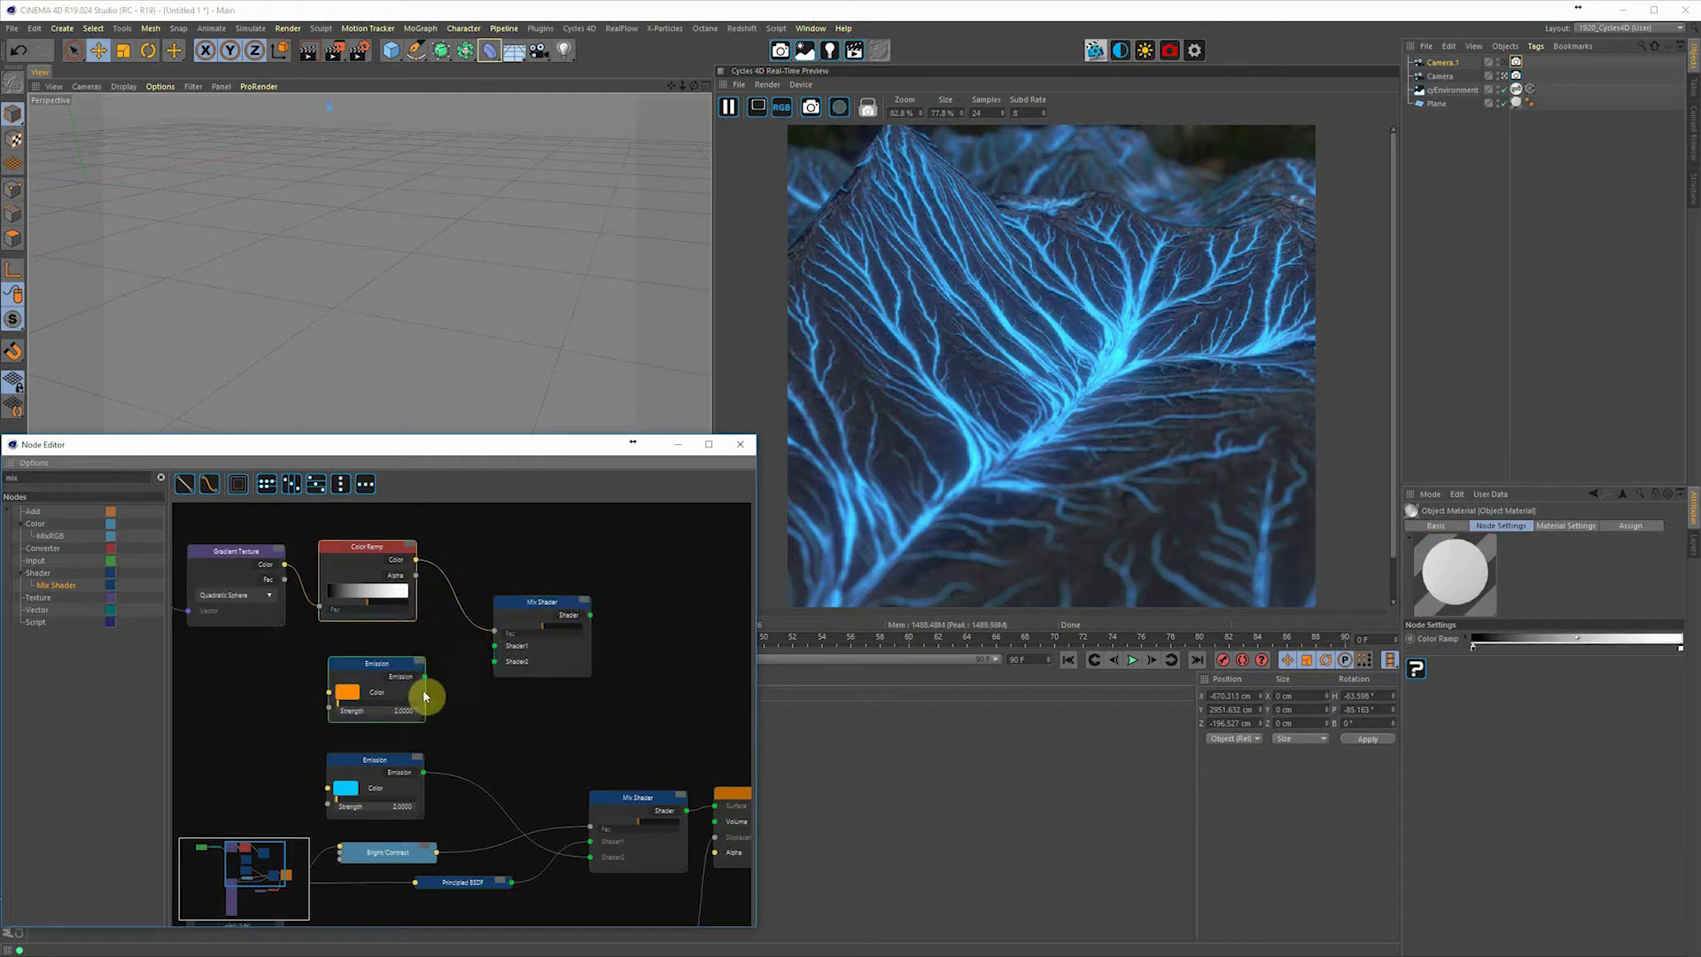
{"action": "left_click_drag", "start_coordinate": [425, 678], "coordinate": [493, 662]}
{"action": "left_click_drag", "start_coordinate": [424, 773], "coordinate": [494, 647]}
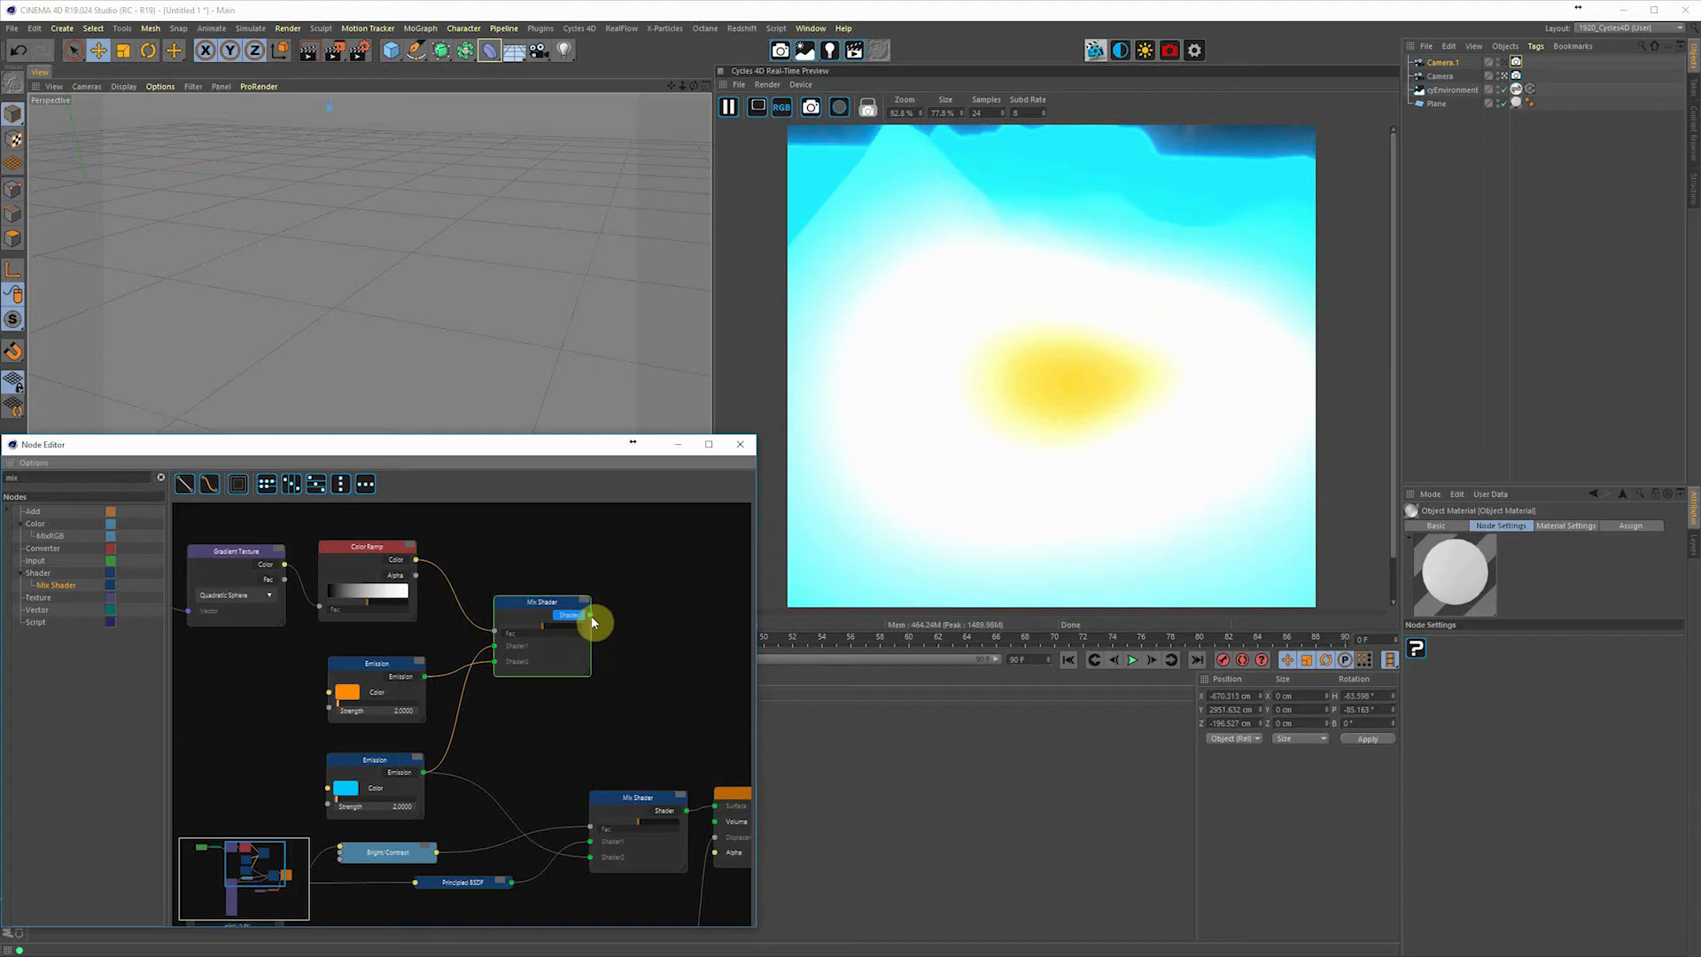
- Connect the new Mix Shader to the final Mix Shader's Shader2 input, place it between the nodes, and stop previewing its output
{"action": "left_click_drag", "start_coordinate": [592, 615], "coordinate": [591, 864]}
{"action": "left_click_drag", "start_coordinate": [541, 605], "coordinate": [505, 711]}
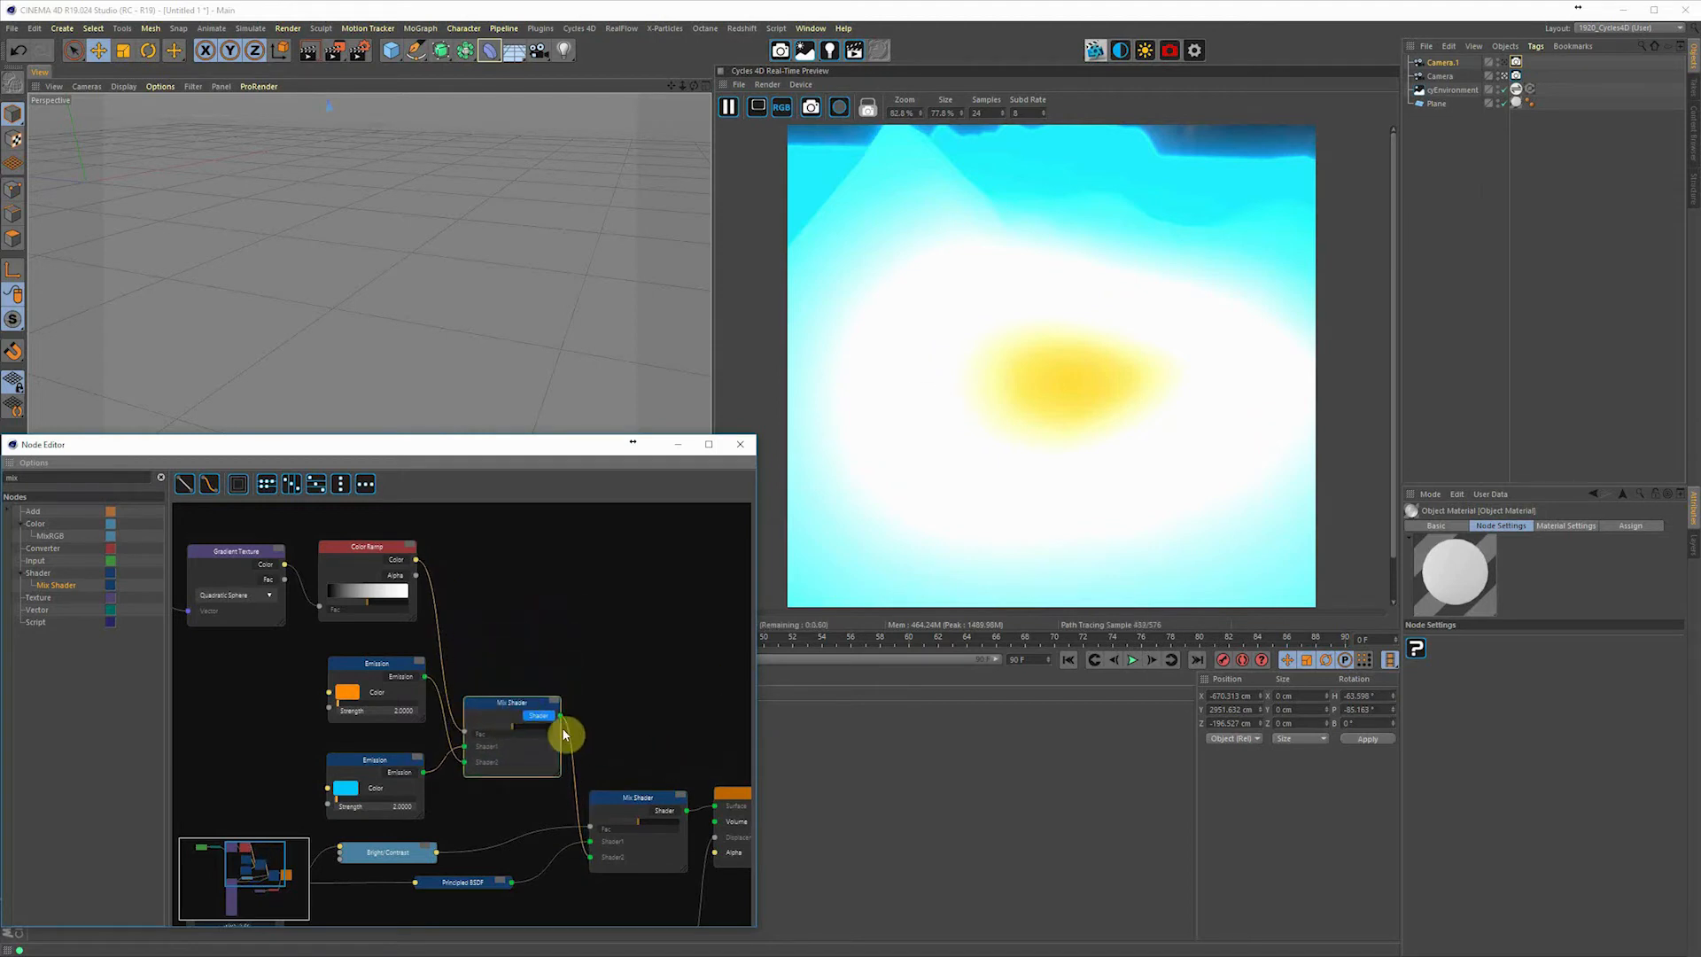
{"action": "left_click", "coordinate": [537, 716]}
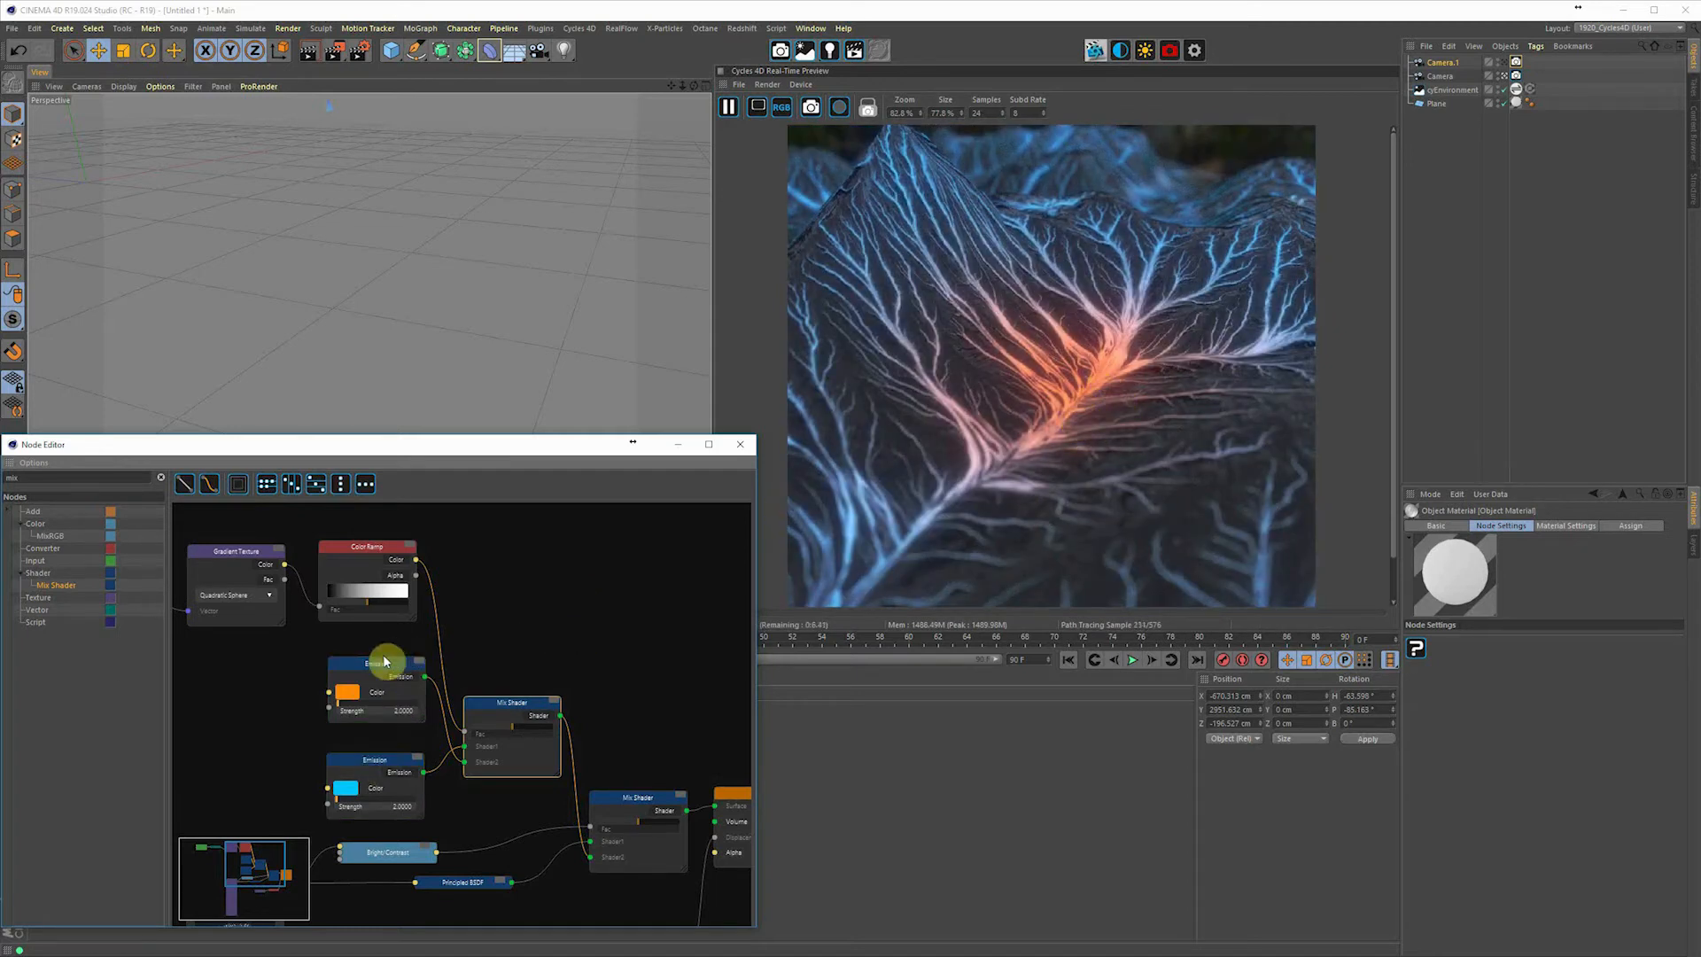
- Move the orange Emission node slightly aside and raise its Strength to 7.54
{"action": "left_click_drag", "start_coordinate": [360, 670], "coordinate": [334, 673]}
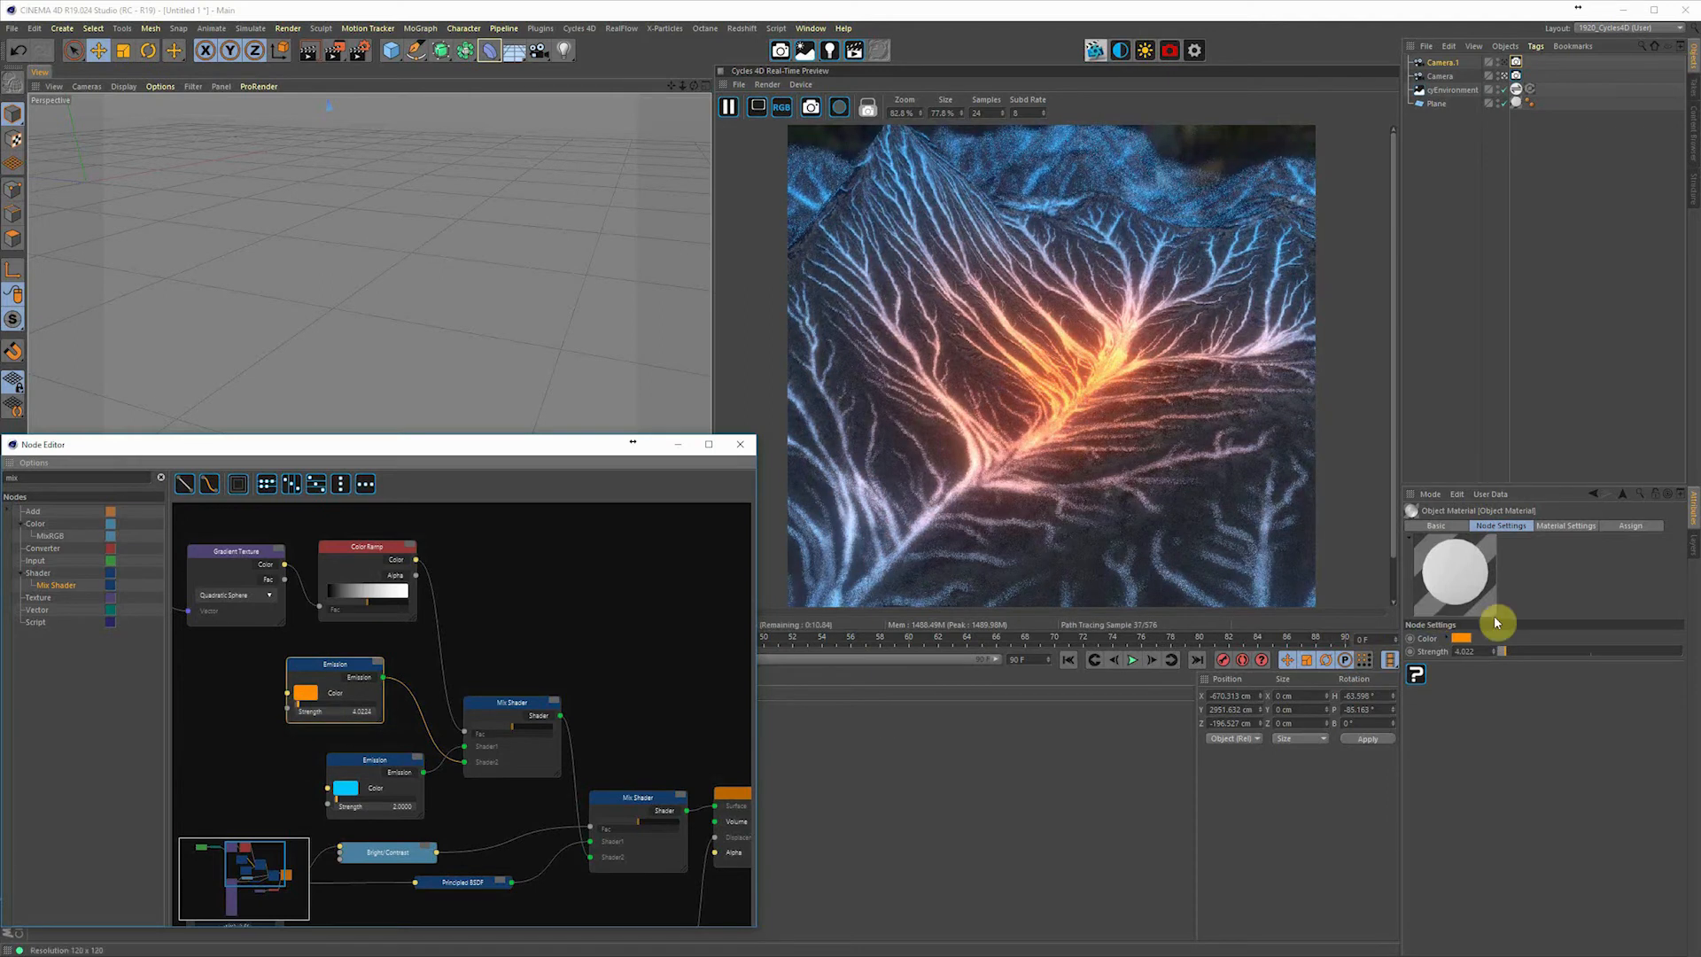
{"action": "left_click_drag", "start_coordinate": [1508, 654], "coordinate": [1513, 656]}
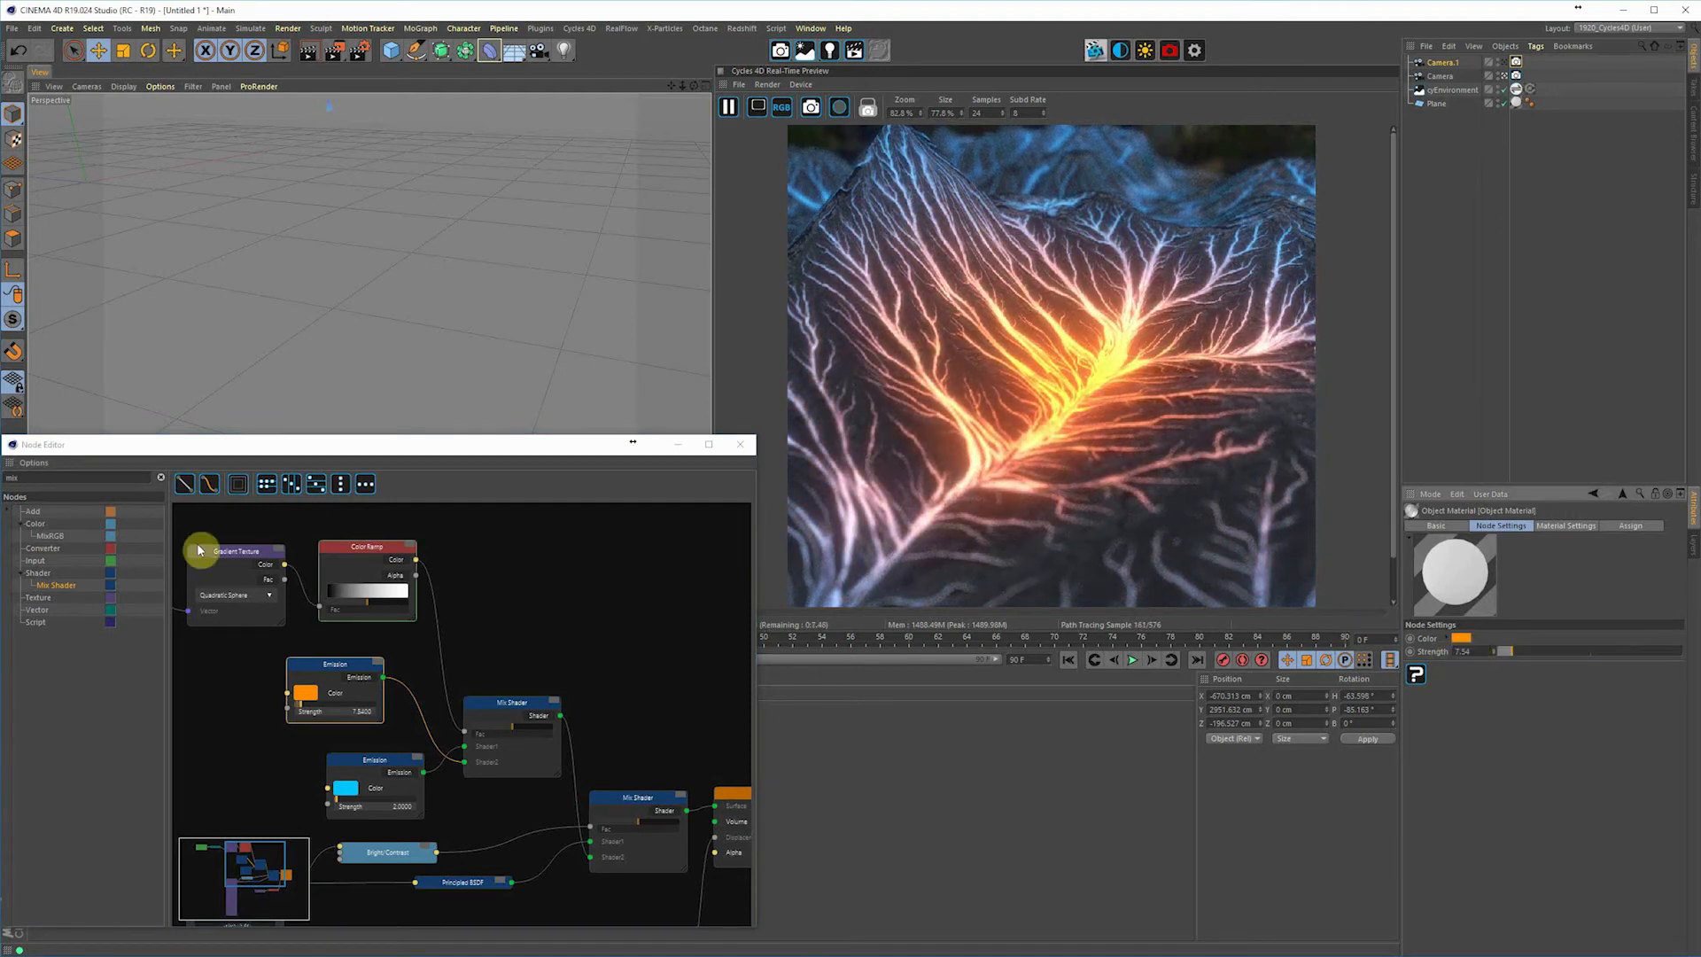
- Test the orange Emission node with a Strength of 1 and settle on a Strength of 6
{"action": "left_click_drag", "start_coordinate": [1475, 652], "coordinate": [1413, 653]}
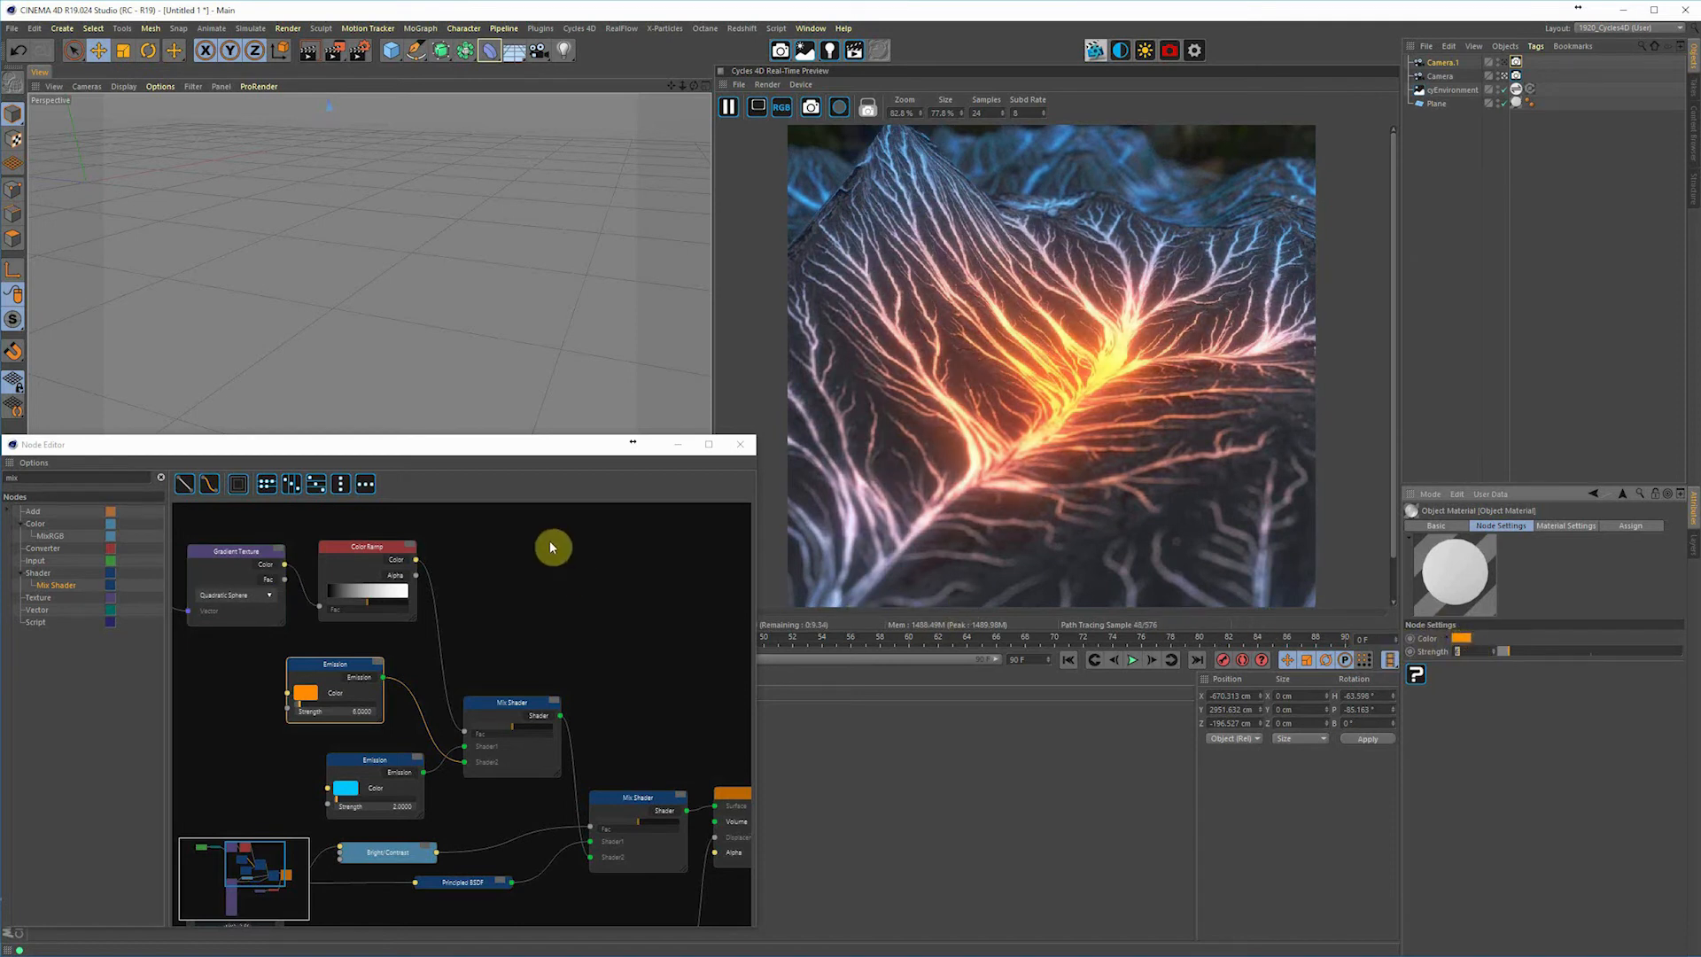
{"action": "type", "text": "1"}
{"action": "left_click_drag", "start_coordinate": [279, 662], "coordinate": [350, 691]}
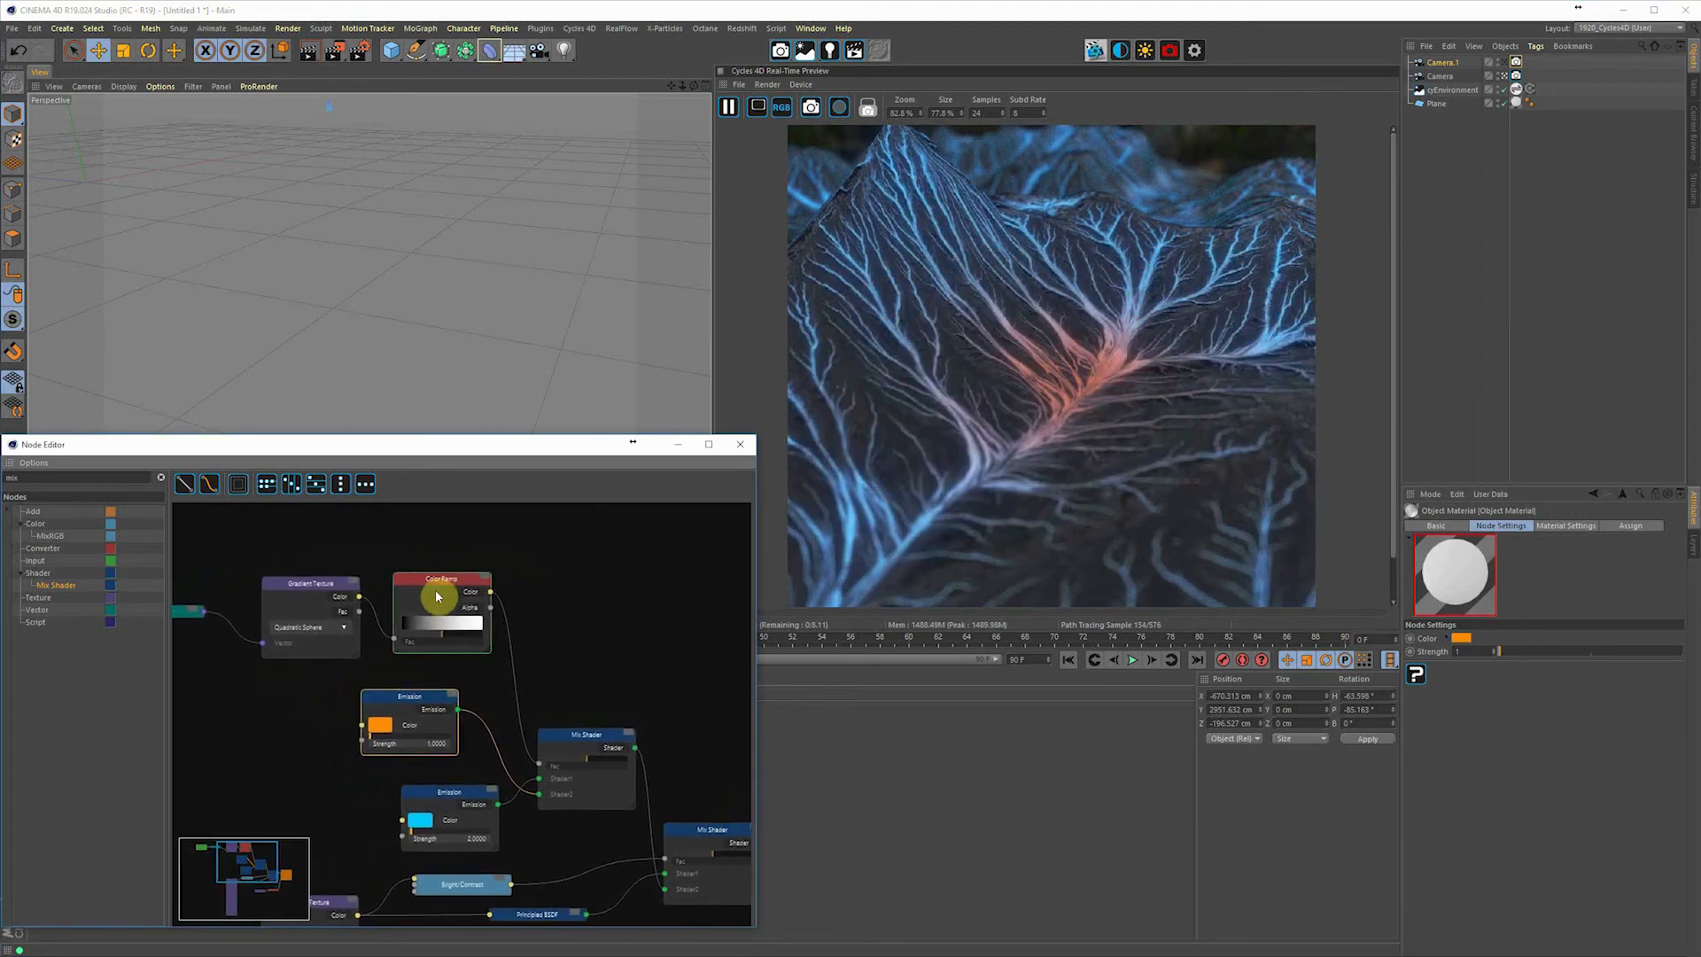
{"action": "type", "text": "6"}
{"action": "key", "text": "Return"}
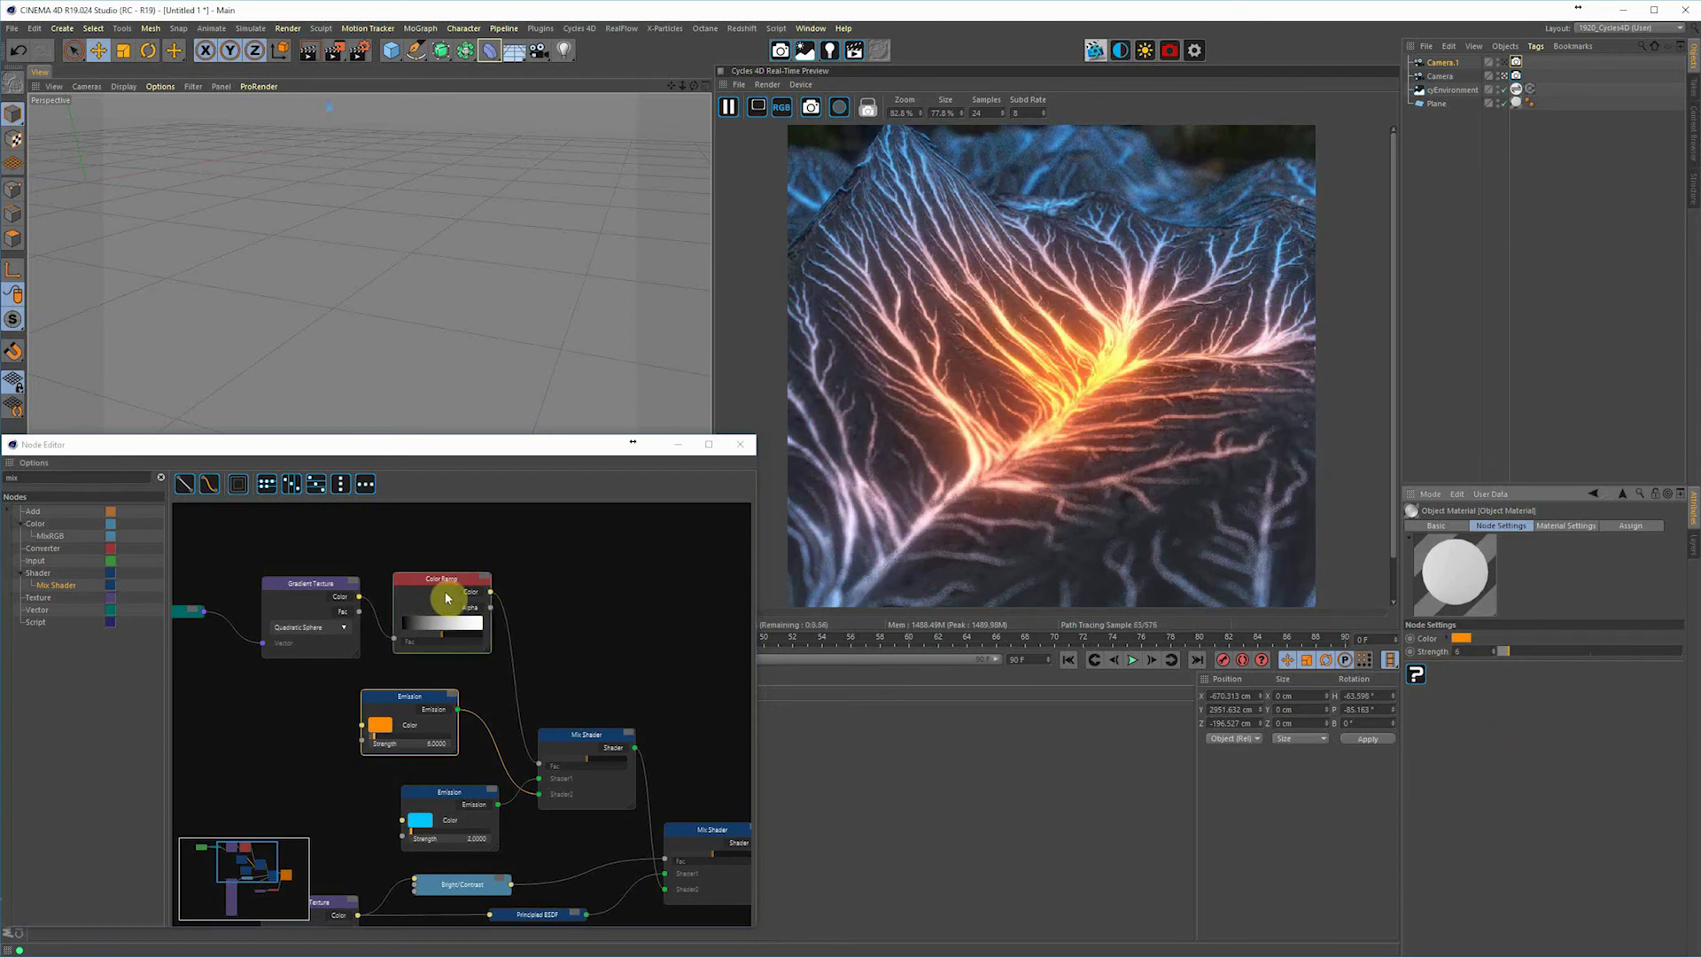
- Shift the Color Ramp's black knot inward to about a quarter of the gradient, and move the Node Editor clear of the material list
{"action": "left_click", "coordinate": [447, 598]}
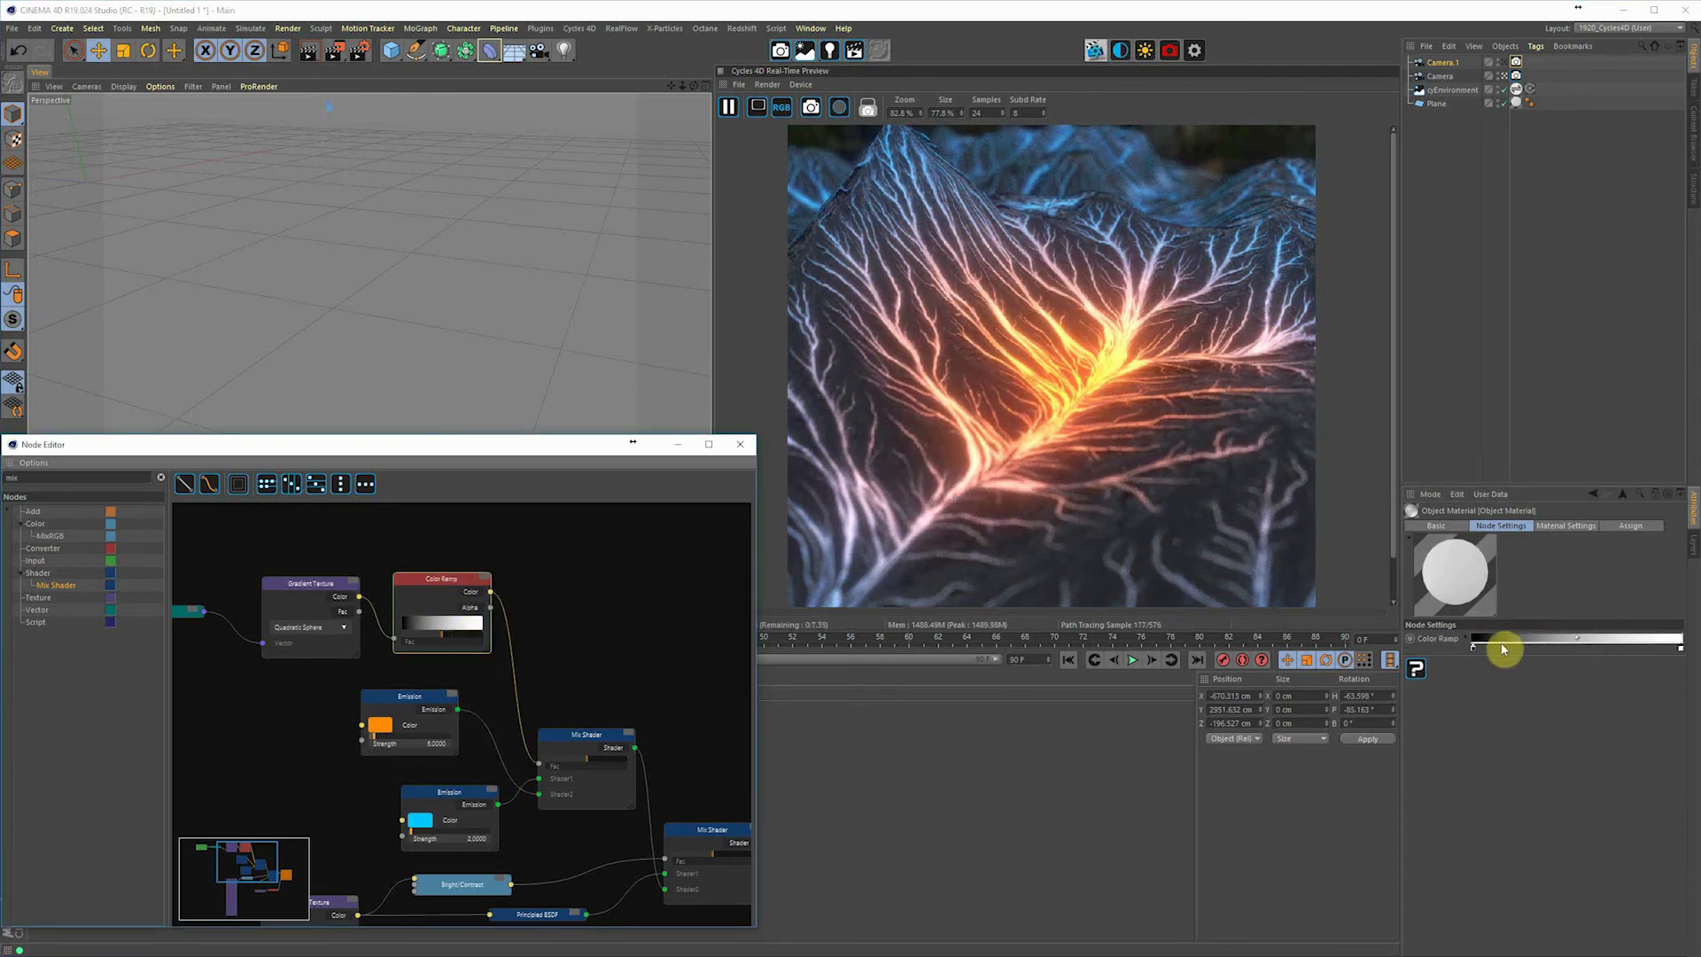
{"action": "left_click_drag", "start_coordinate": [1475, 652], "coordinate": [1522, 655]}
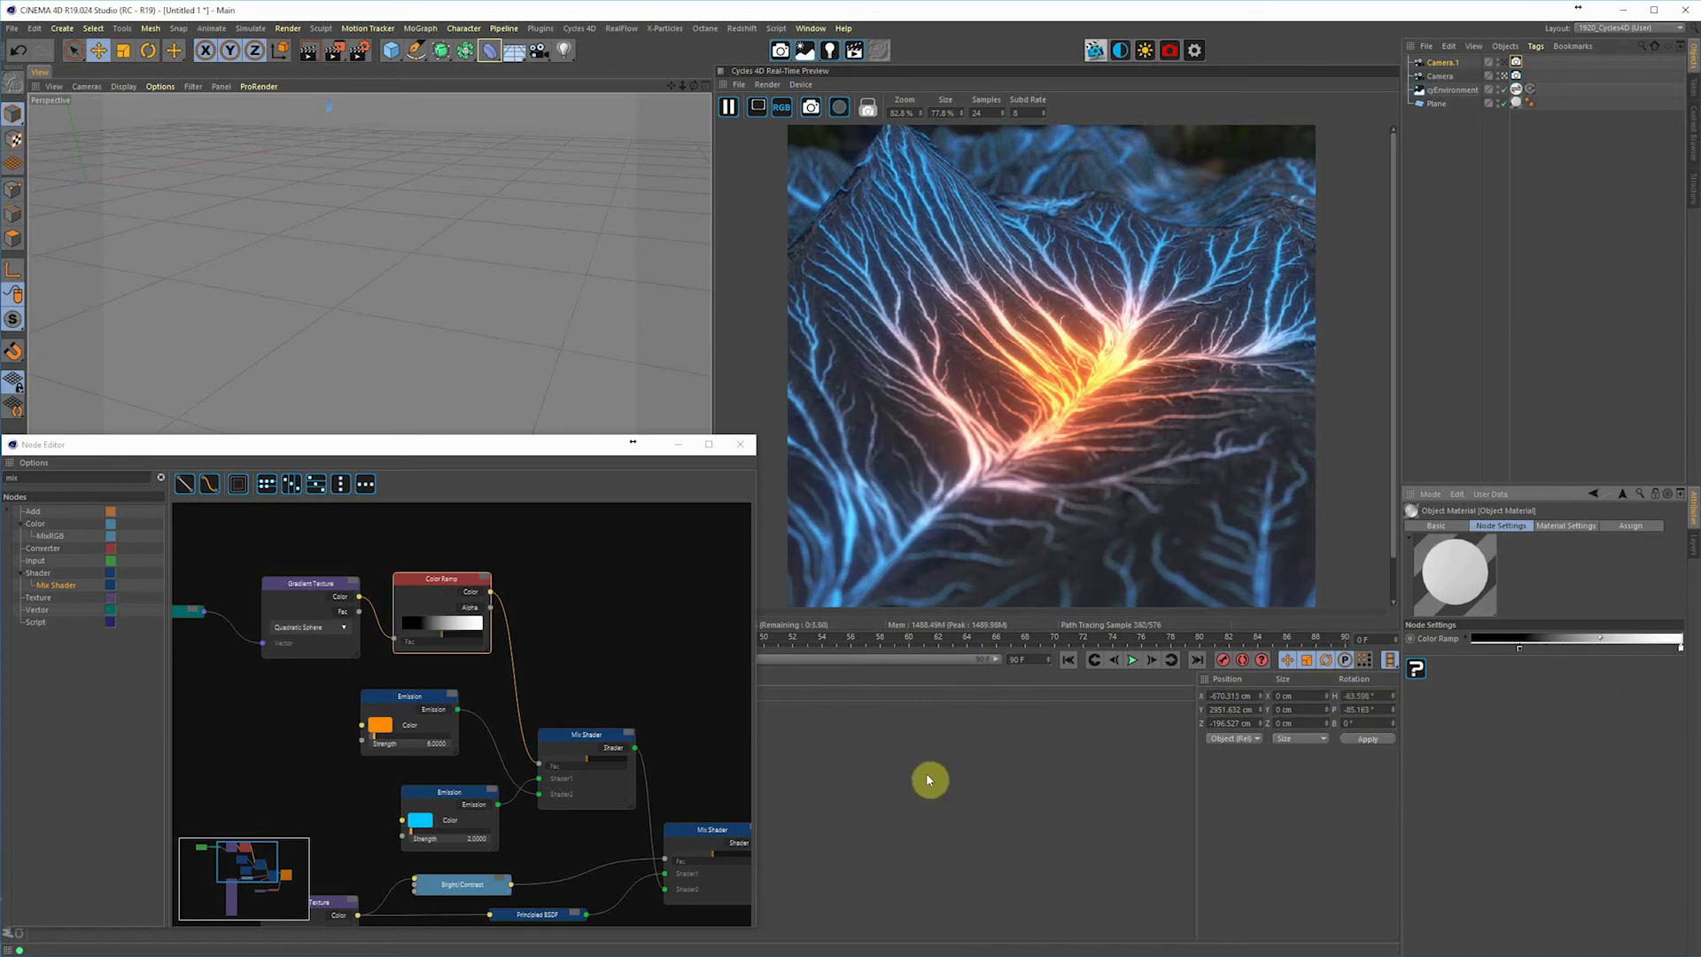
{"action": "left_click_drag", "start_coordinate": [586, 450], "coordinate": [537, 205]}
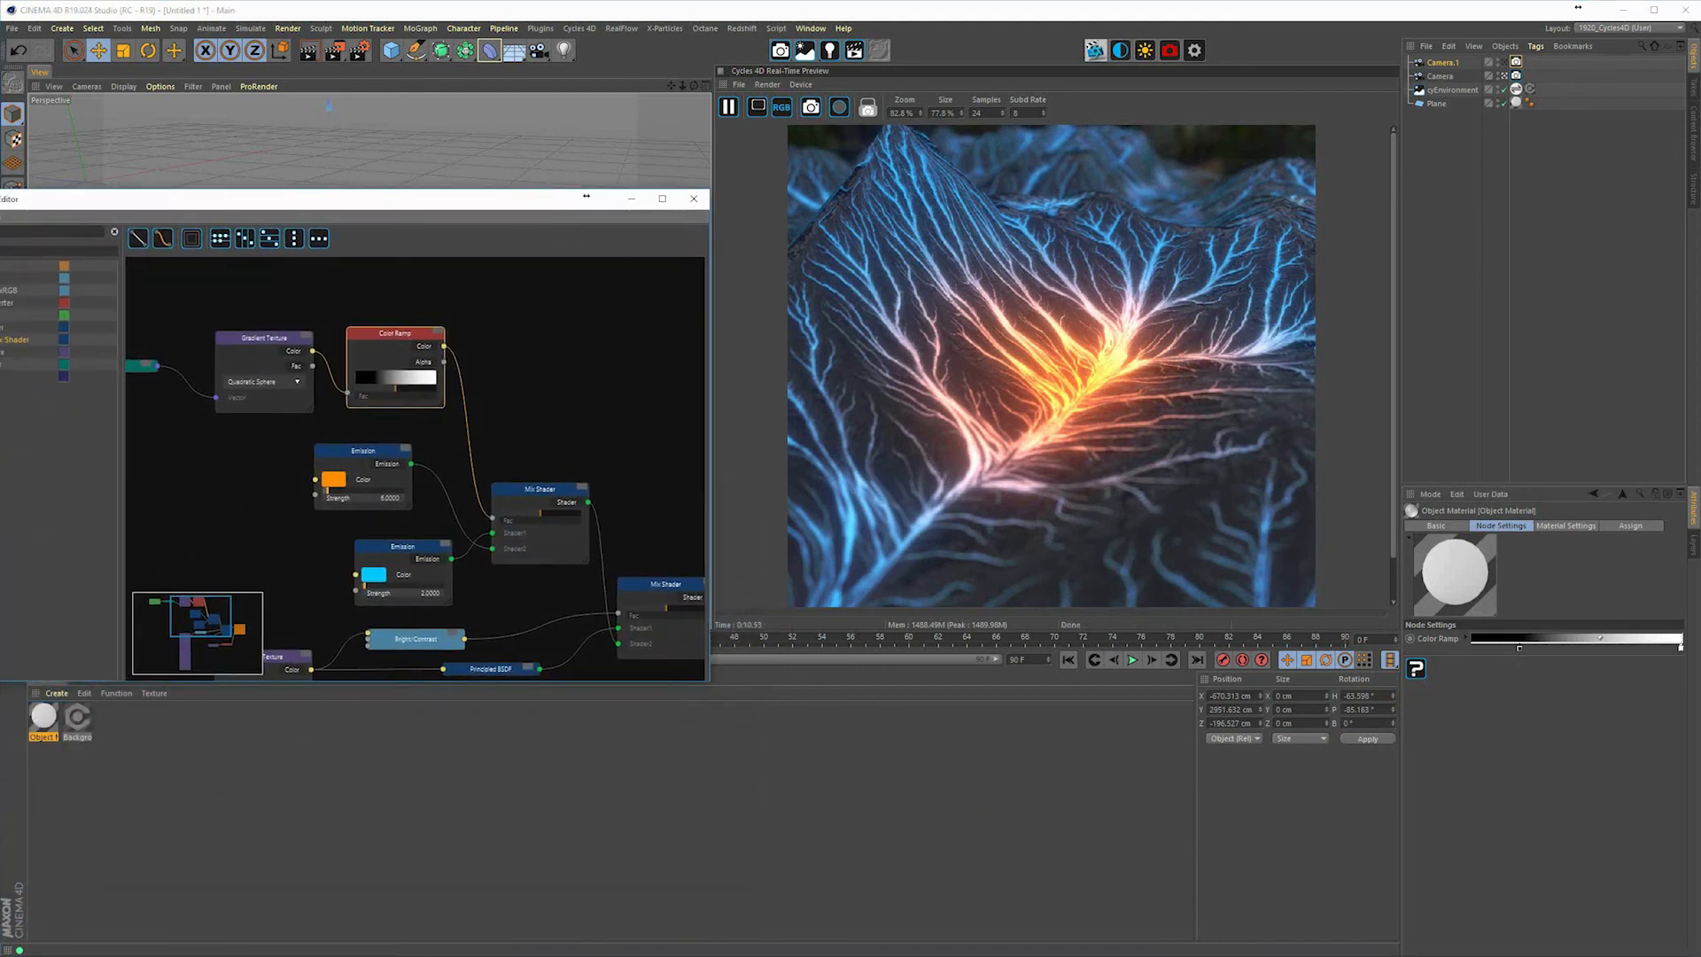